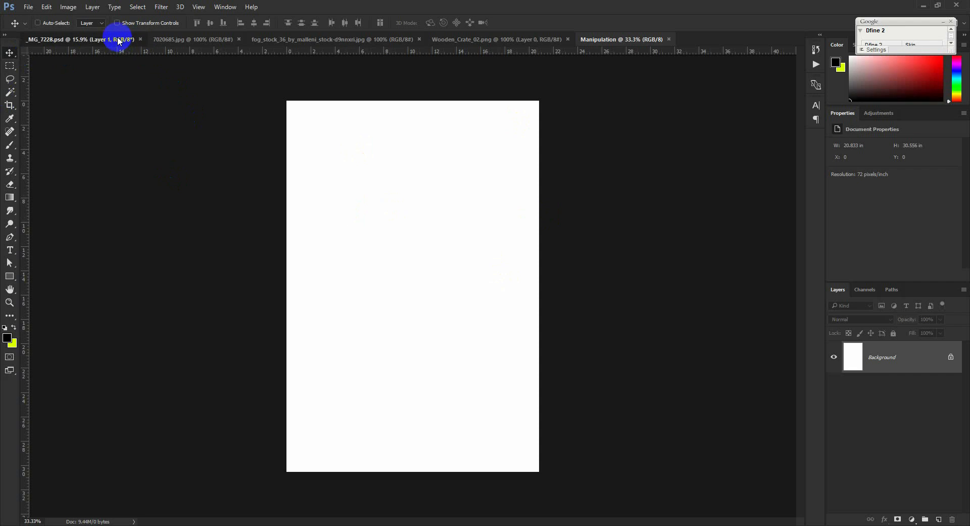
- Look through the hillside, forest and crate images, then place the hillside photo in the bottom-left corner of the Manipulation canvas
left_click(220, 39)
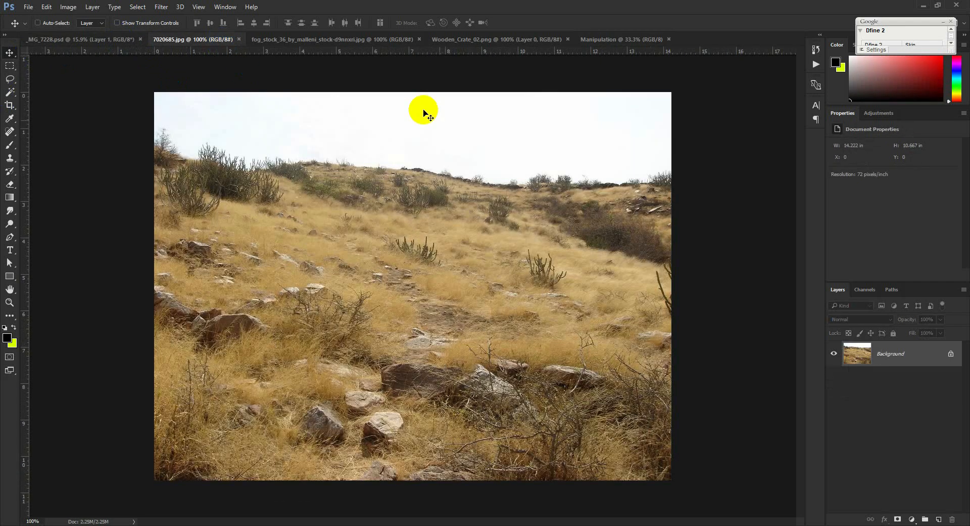
left_click(368, 39)
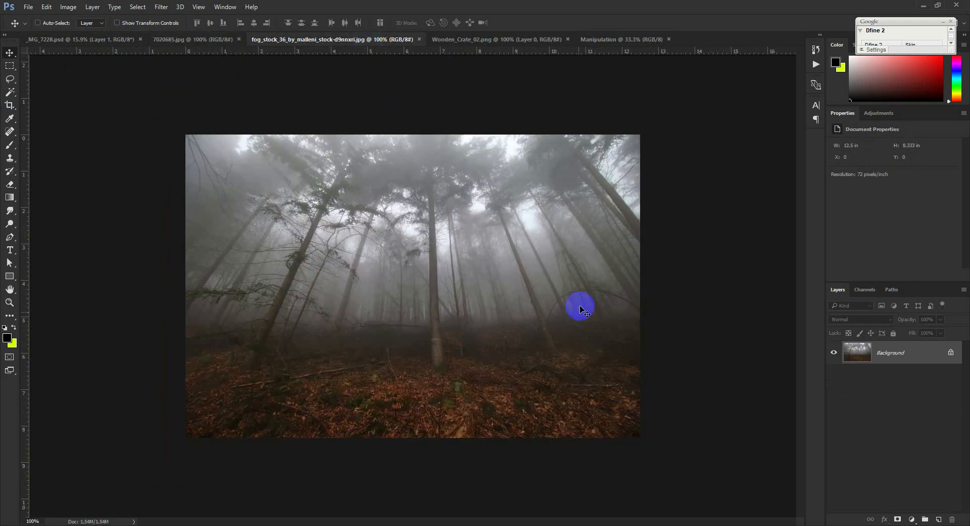
left_click(495, 39)
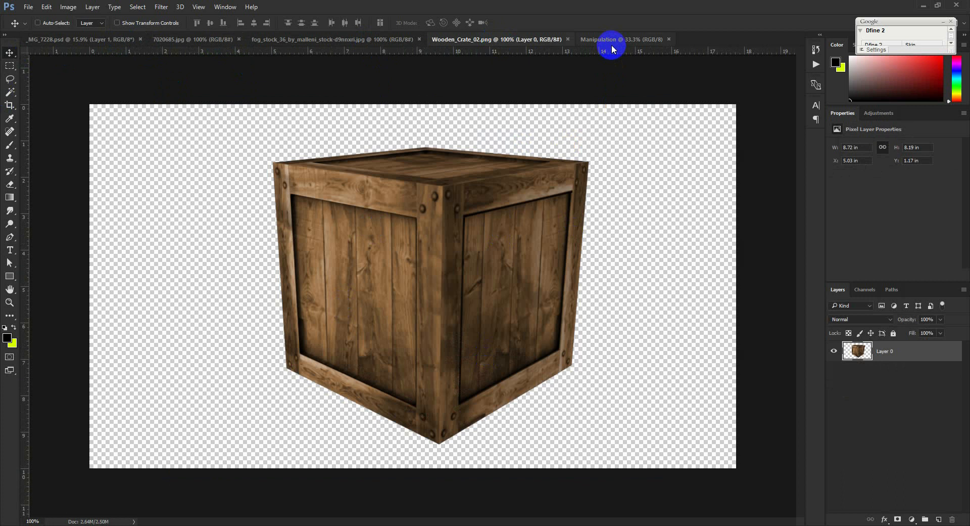
left_click(201, 43)
left_click_drag(376, 249, 374, 277)
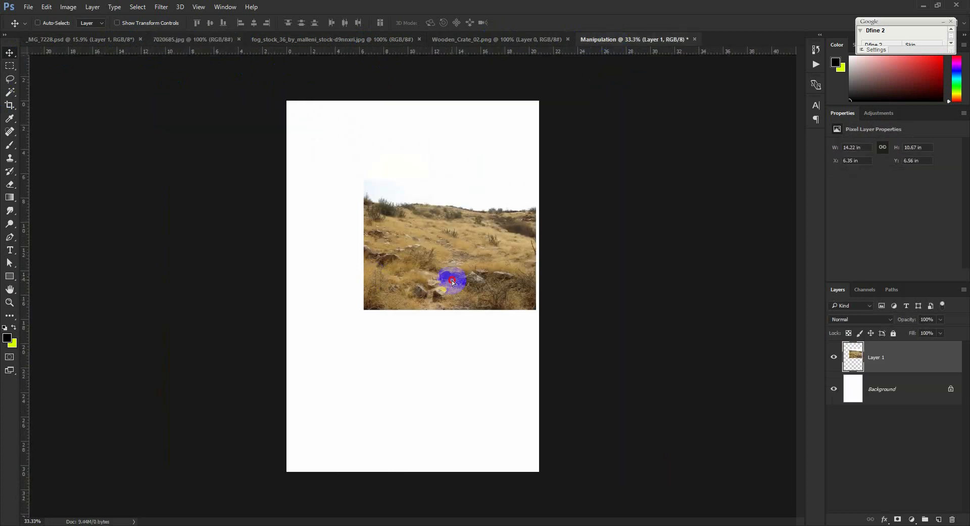
left_click_drag(452, 281, 378, 447)
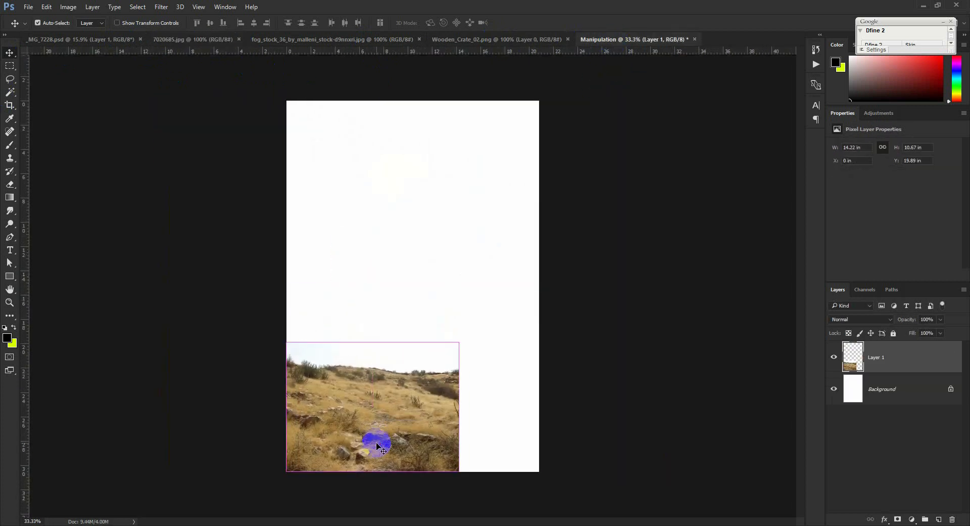
- Stretch the hillside layer to the full canvas width of 20.83 in and a height of about 13.92 in
key("ctrl+t")
left_click_drag(460, 419, 540, 422)
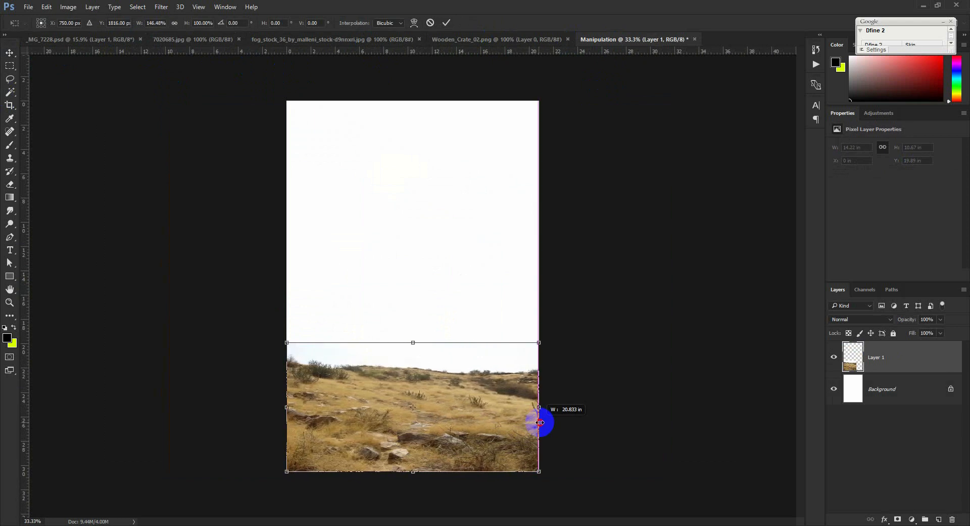
left_click_drag(414, 342, 412, 300)
key("Return")
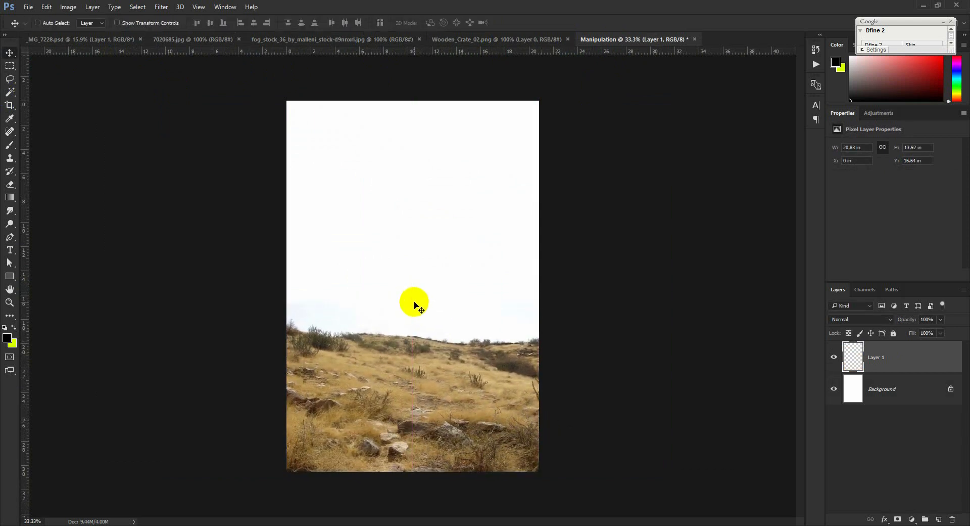
- Add a layer mask to the hillside and fade out its sky and upper edge with a white-to-black linear gradient
left_click(909, 519)
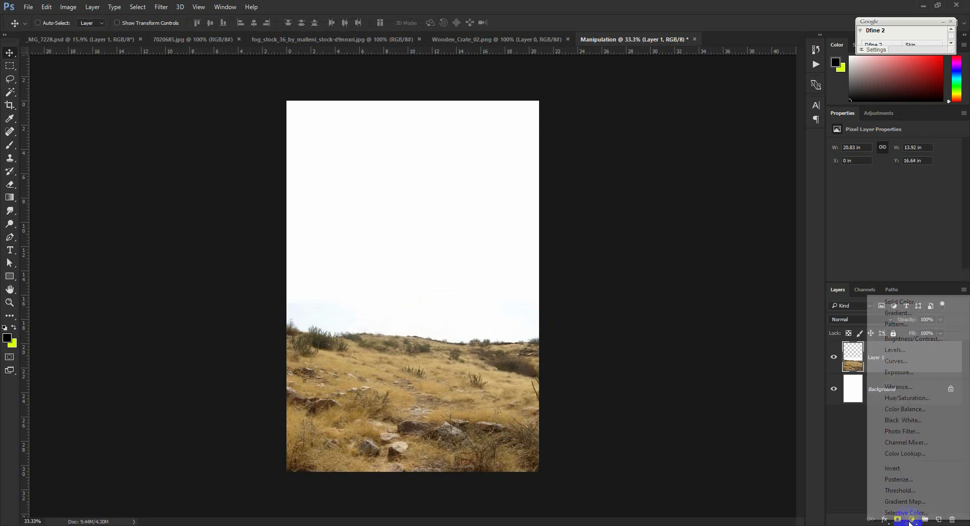
left_click(897, 520)
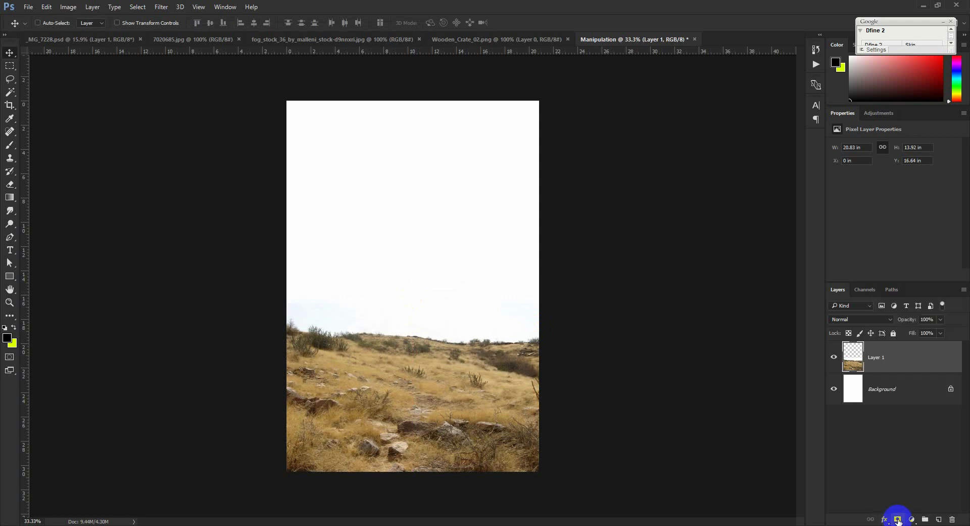
left_click(897, 520)
left_click(10, 198)
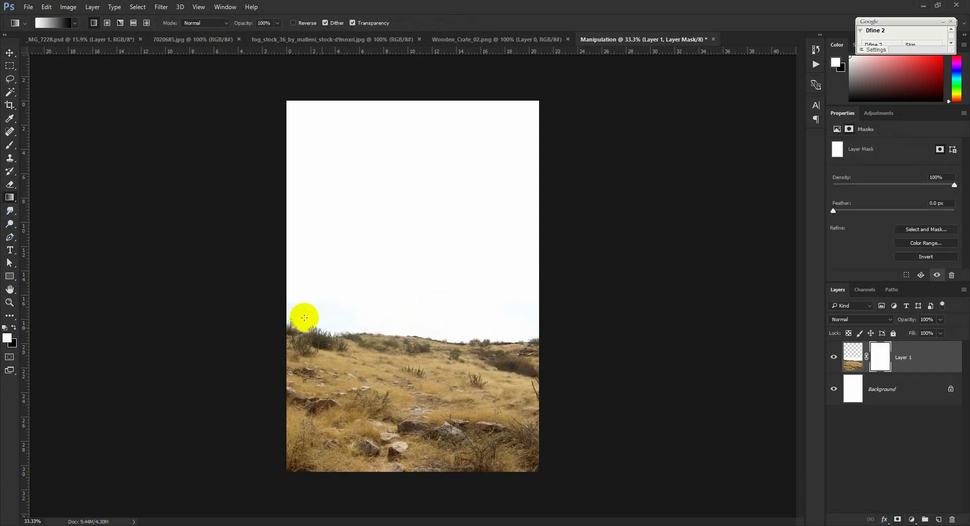
mouse_move(413, 333)
left_mouse_down()
mouse_move(420, 381)
mouse_move(416, 312)
left_mouse_up()
key("ctrl+z")
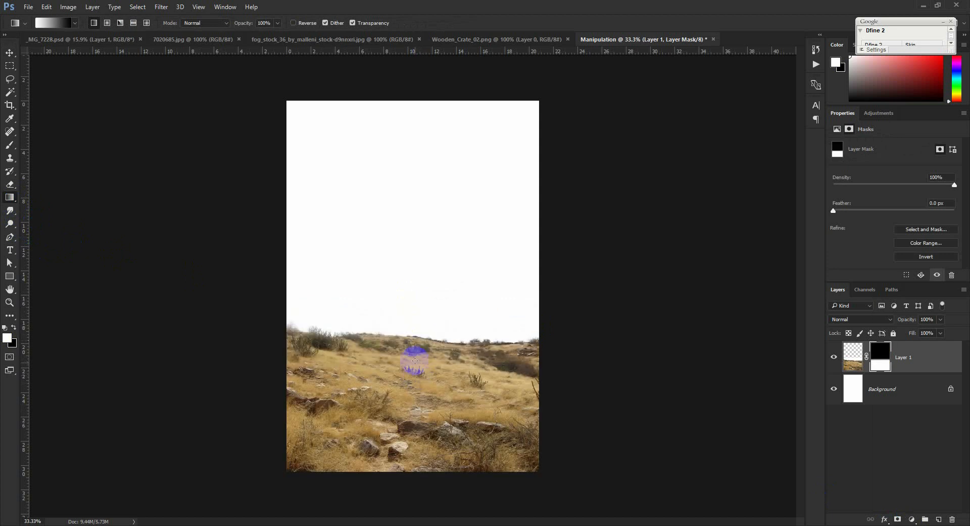
left_click_drag(415, 383, 408, 327)
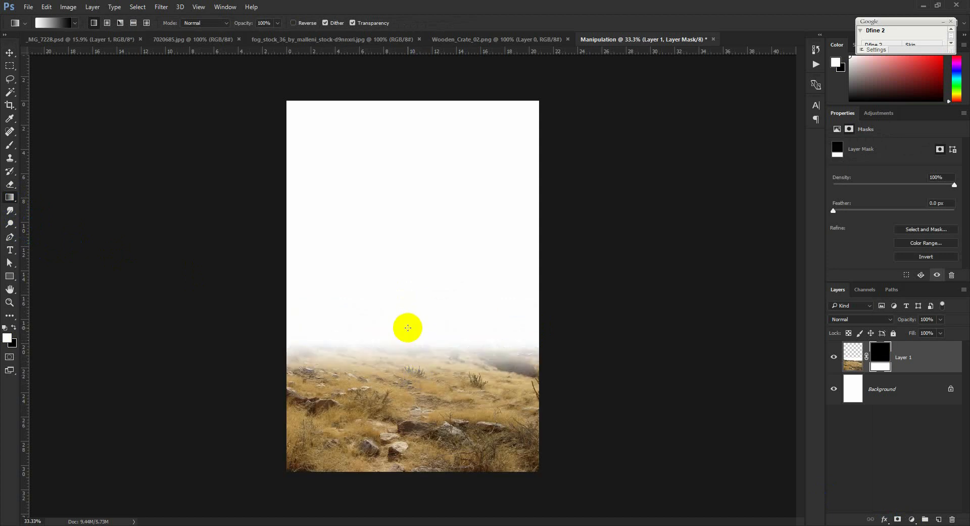
- Bring the foggy forest photo into the Manipulation document and place its layer beneath the hillside layer
left_click(6, 51)
left_click(292, 39)
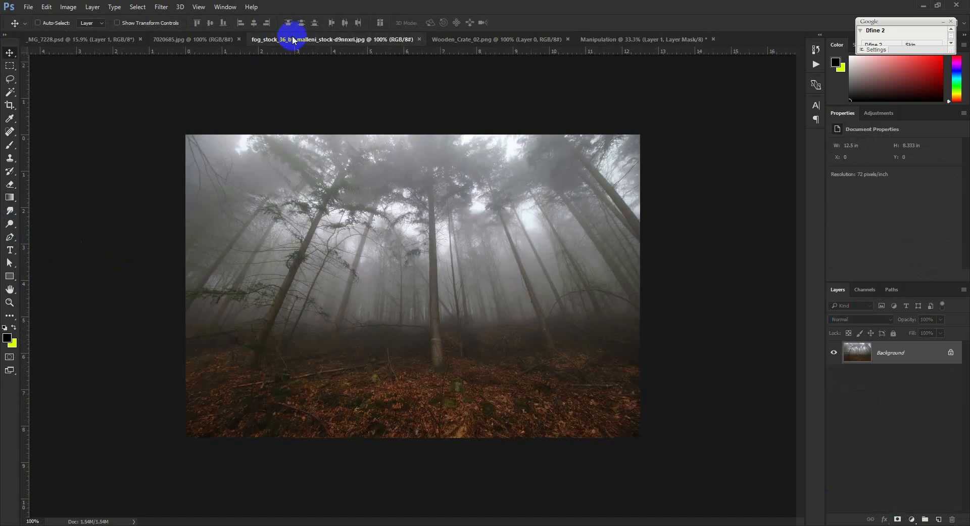
left_click_drag(481, 227, 433, 207)
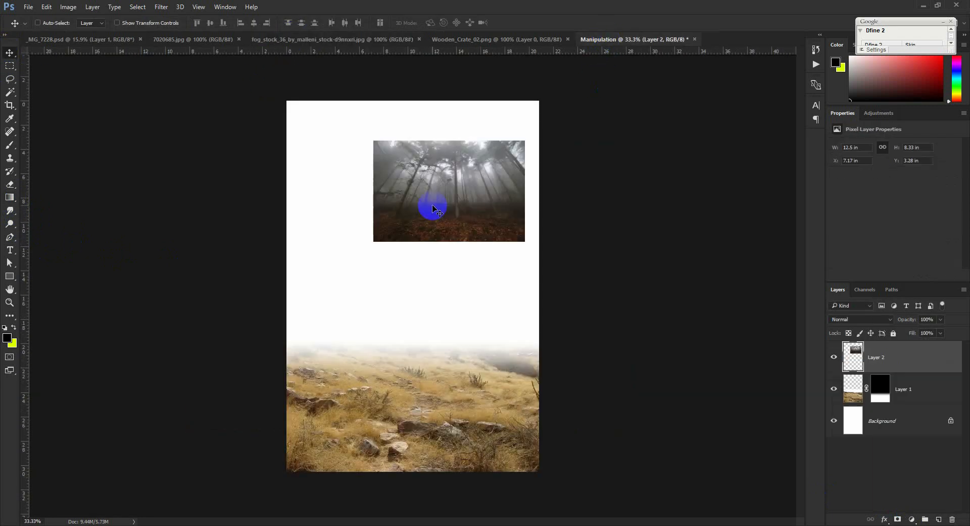
left_click_drag(923, 367, 909, 395)
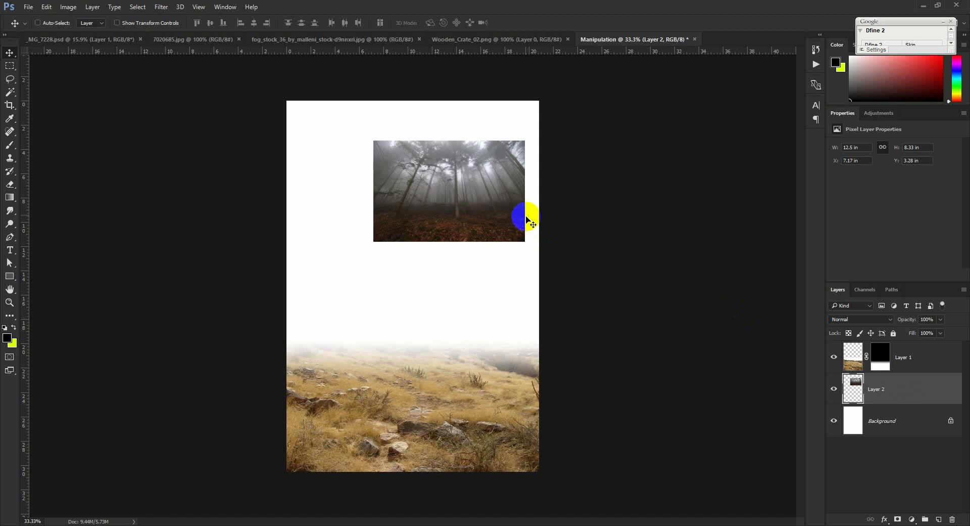
- Enlarge the forest layer to about 39.85 by 27.22 in, aligned with the canvas's upper edge and with the main trunk centred
left_click_drag(522, 214, 427, 171)
key("ctrl+t")
left_click_drag(441, 206, 646, 390)
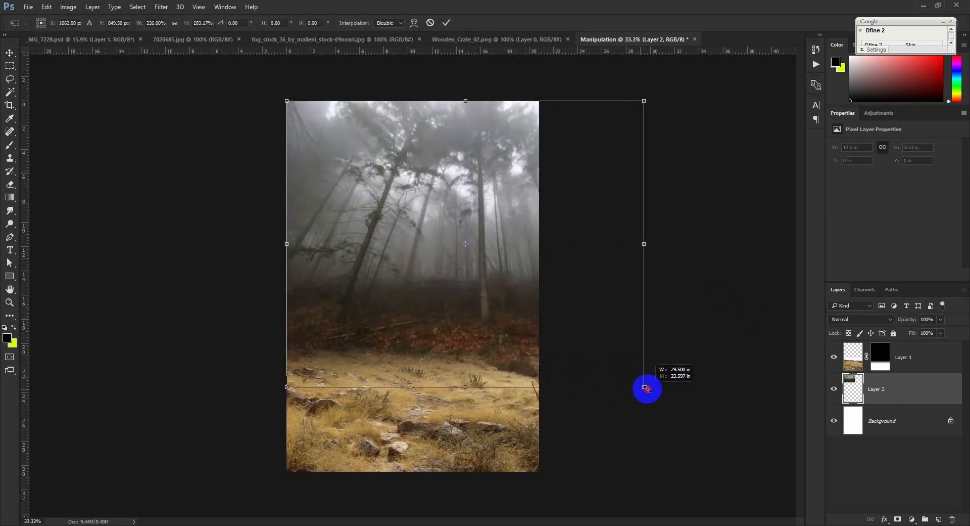
left_click_drag(591, 349, 511, 349)
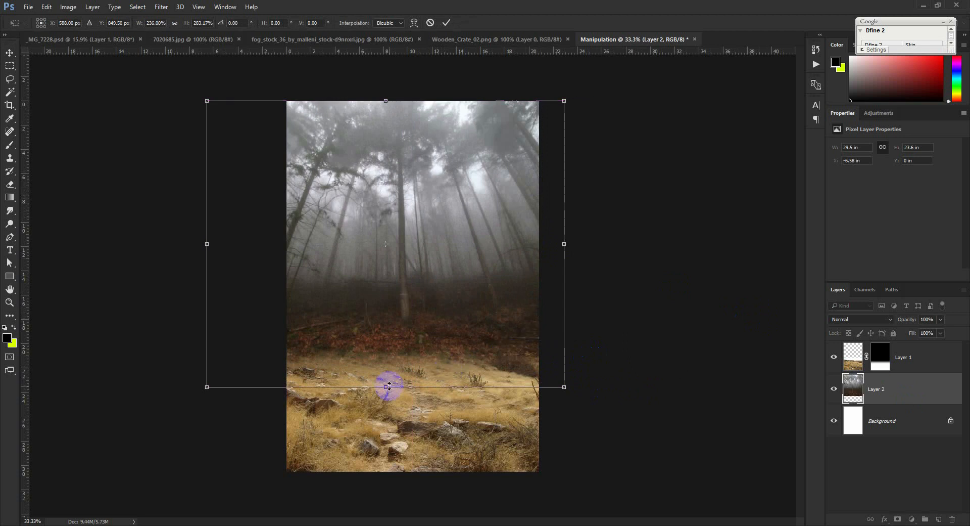
left_click_drag(389, 387, 389, 451)
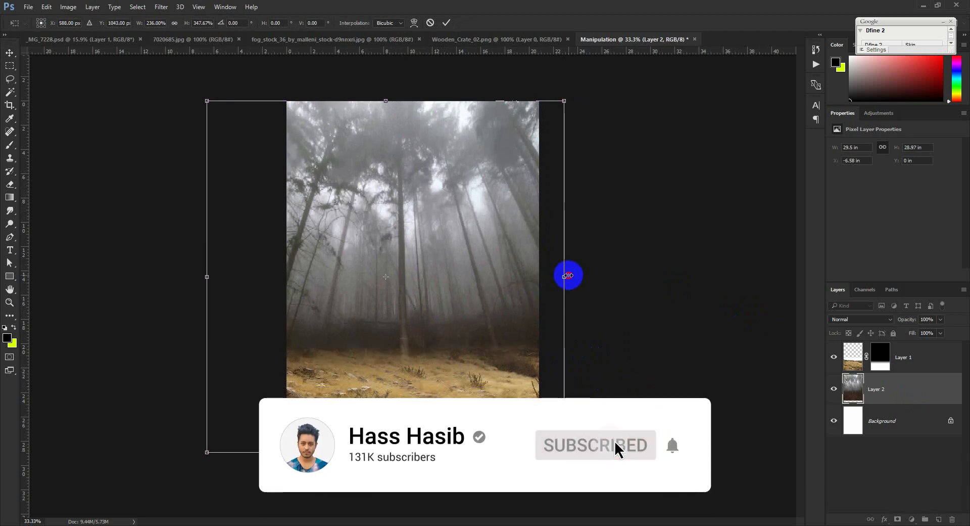
left_click_drag(568, 275, 647, 277)
left_click_drag(519, 281, 521, 258)
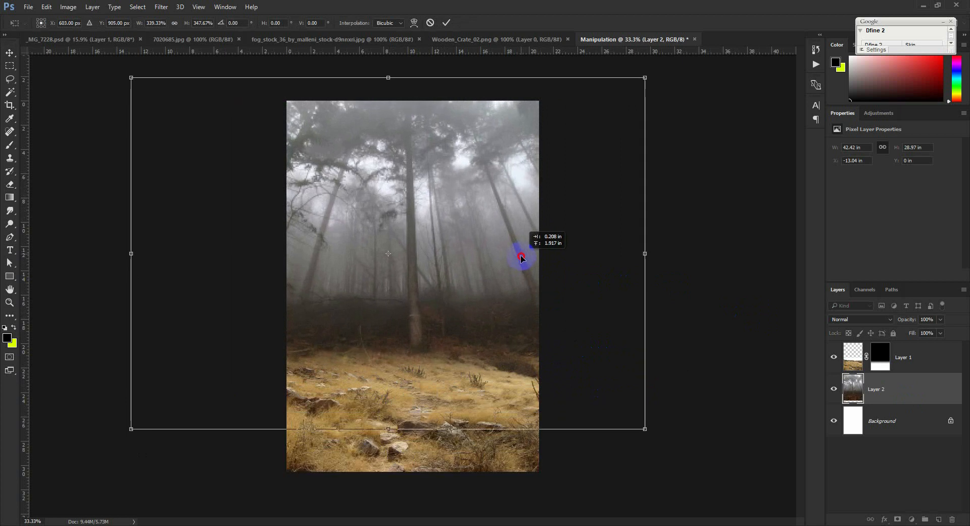
left_click_drag(130, 81, 154, 113)
left_click_drag(635, 173, 643, 187)
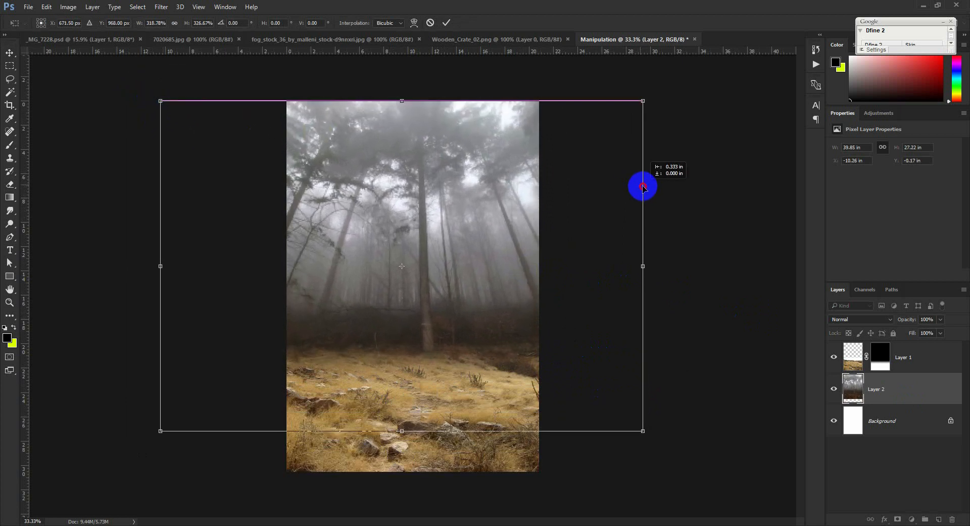
double_click(544, 202)
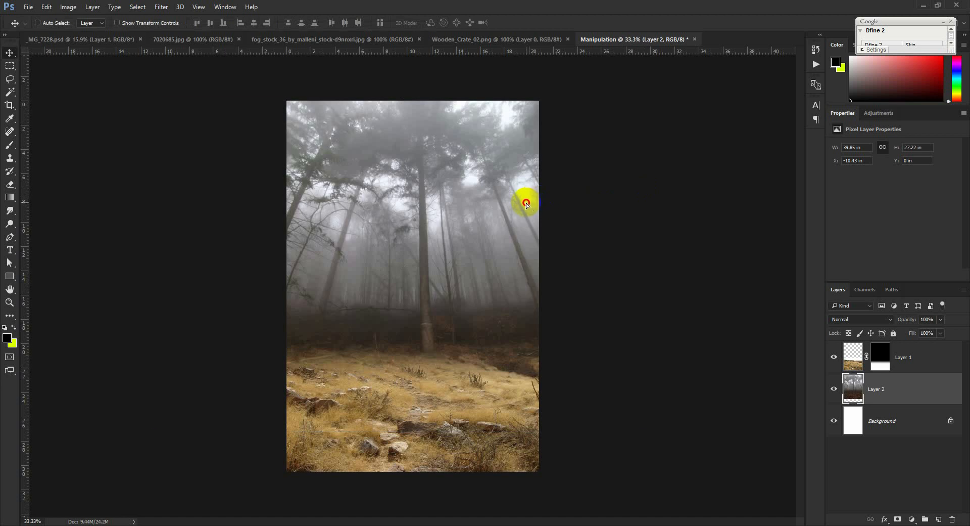
left_click_drag(526, 203, 516, 200)
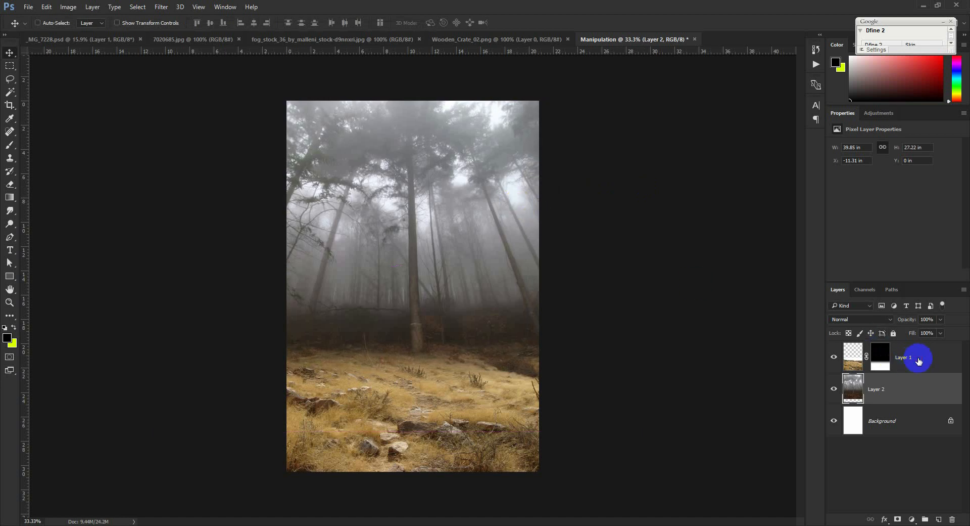
- Darken the hillside layer in the Camera Raw Filter with Exposure -0.65, Highlights -100 and Shadows -100
left_click(919, 361)
left_click(70, 7)
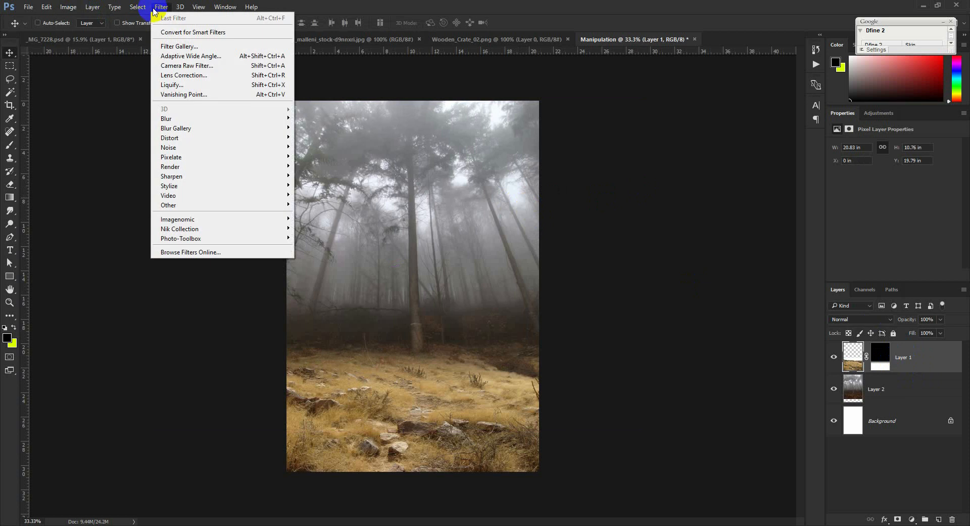
mouse_move(139, 7)
left_click(164, 65)
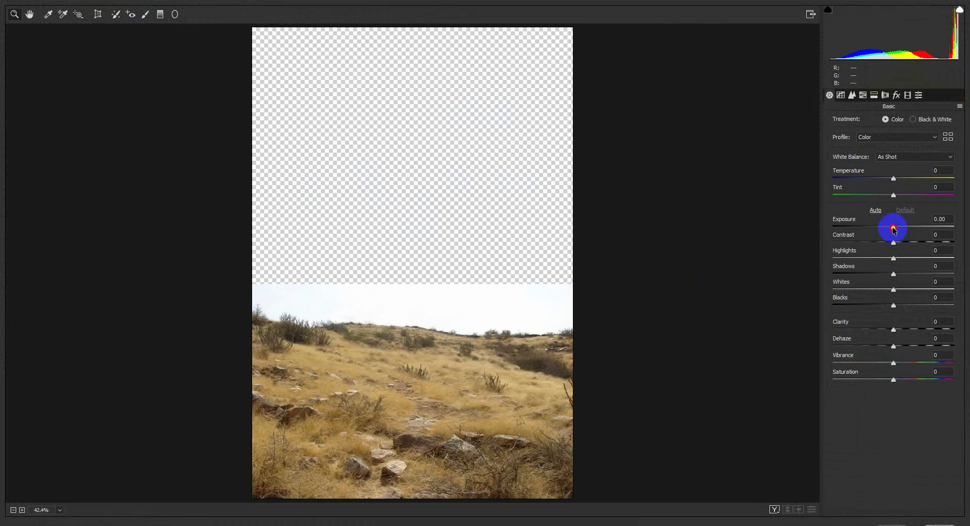
left_click_drag(894, 230, 748, 262)
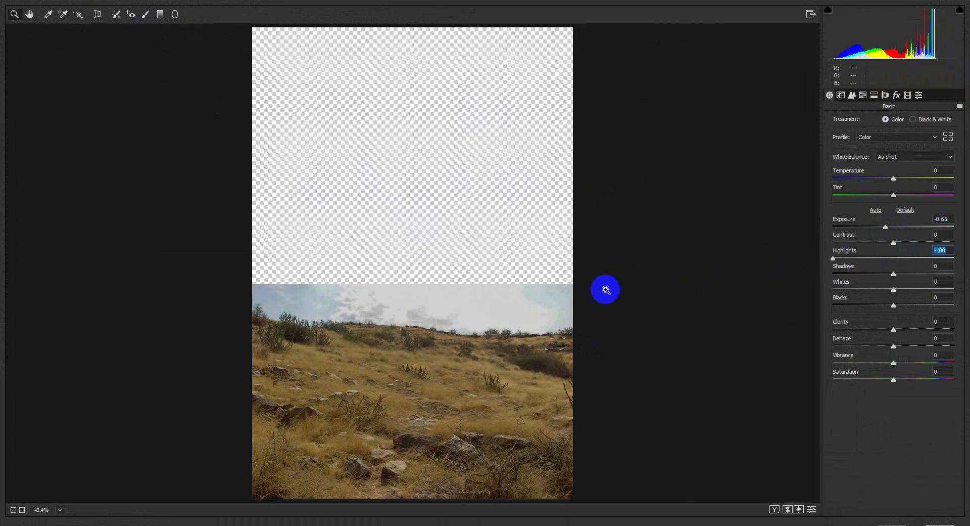
left_click_drag(890, 277, 833, 287)
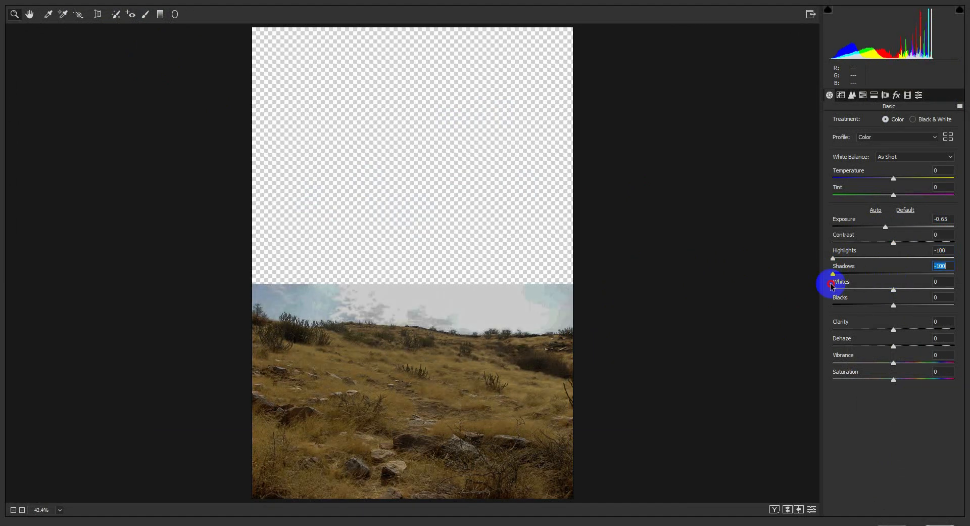
- Set Tint +38, Dehaze +13, Clarity +18, Whites -100 and Blacks -55 for the hillside and apply the Camera Raw Filter
left_click_drag(894, 196, 915, 198)
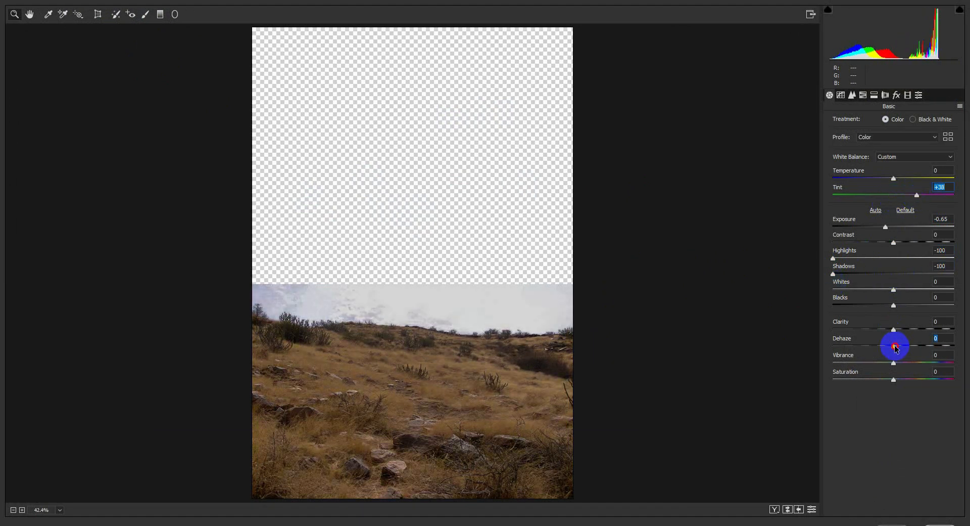
left_click_drag(895, 347, 907, 332)
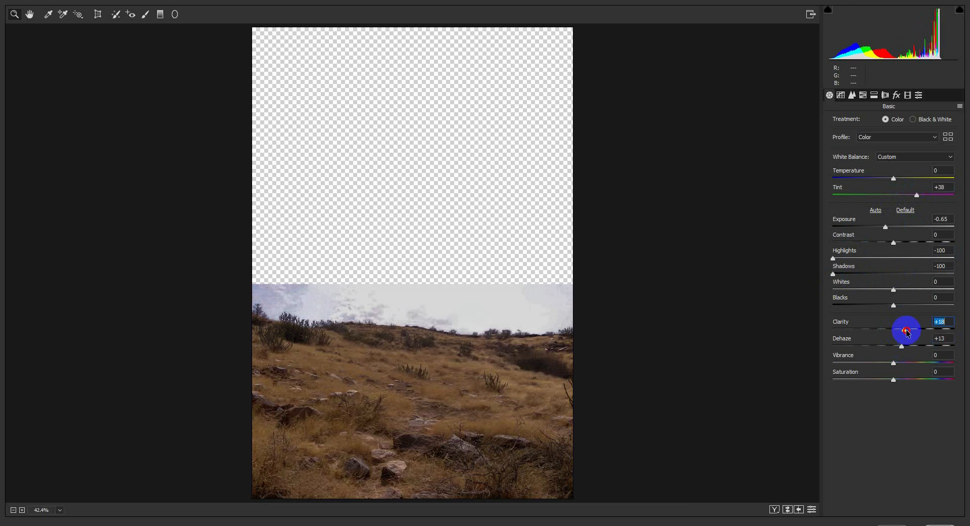
left_click_drag(895, 291, 758, 297)
left_click_drag(895, 306, 861, 307)
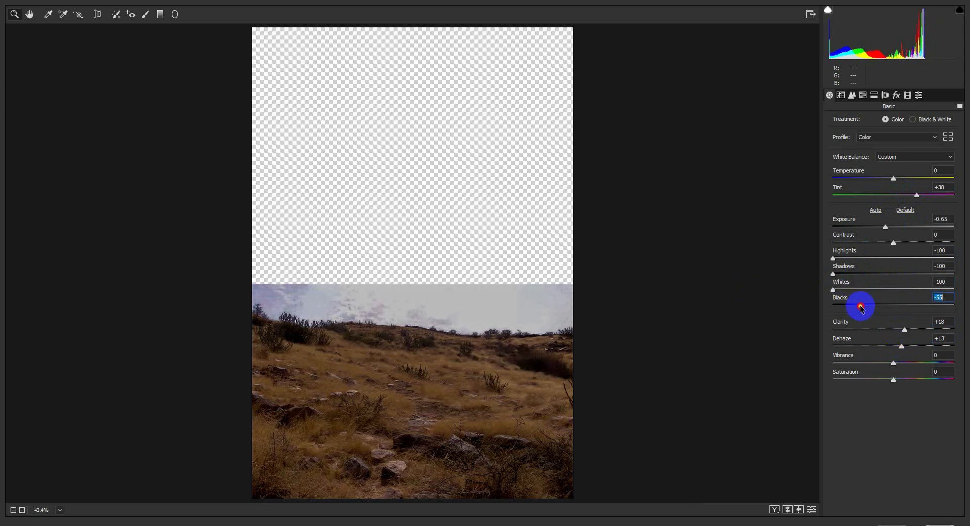
left_click(939, 524)
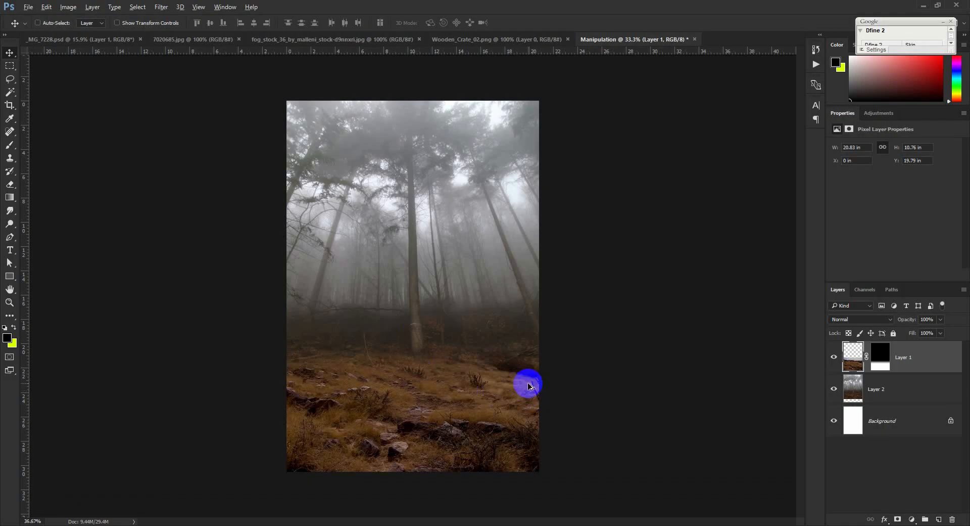
- Copy the cut-out seated man from _MG_7228.psd into the Manipulation document and convert his layer to a Smart Object
scroll(528, 383, "up", 1)
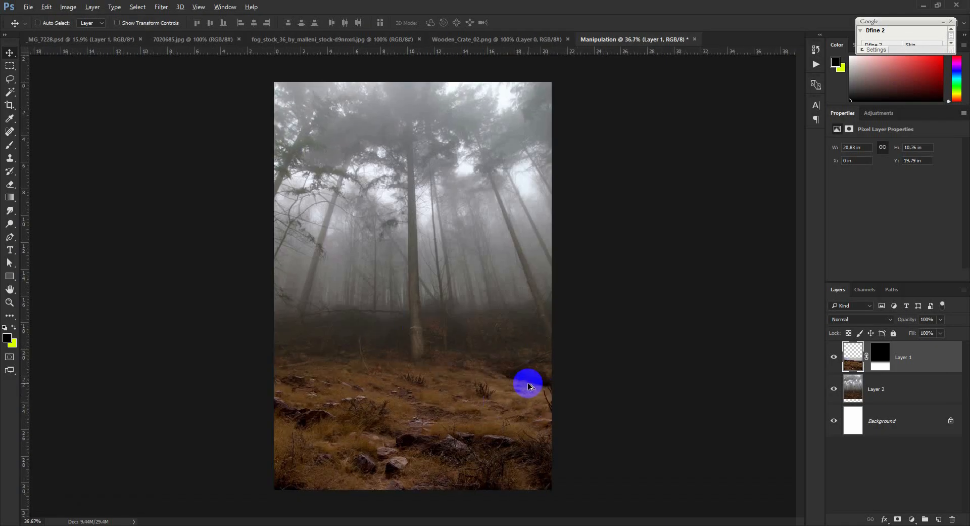
left_click(462, 38)
left_click(101, 38)
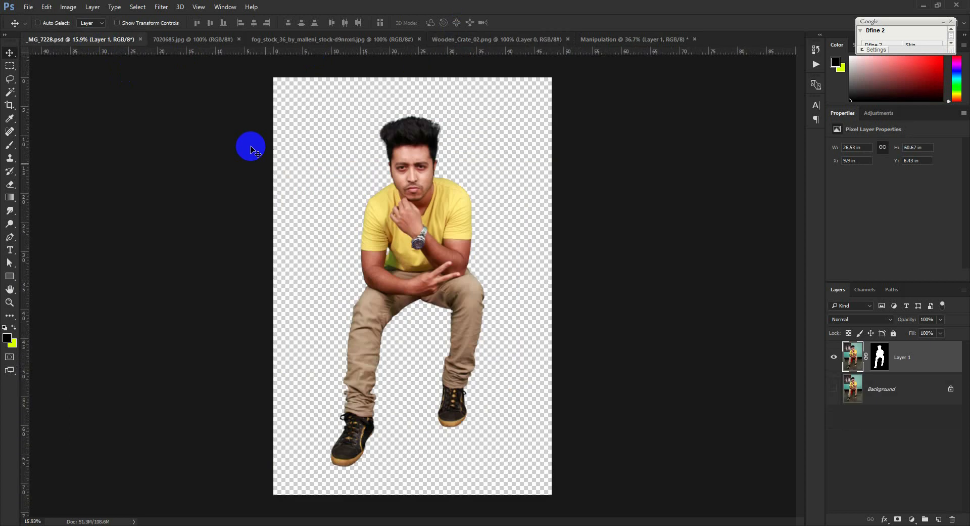
left_click_drag(494, 275, 489, 245)
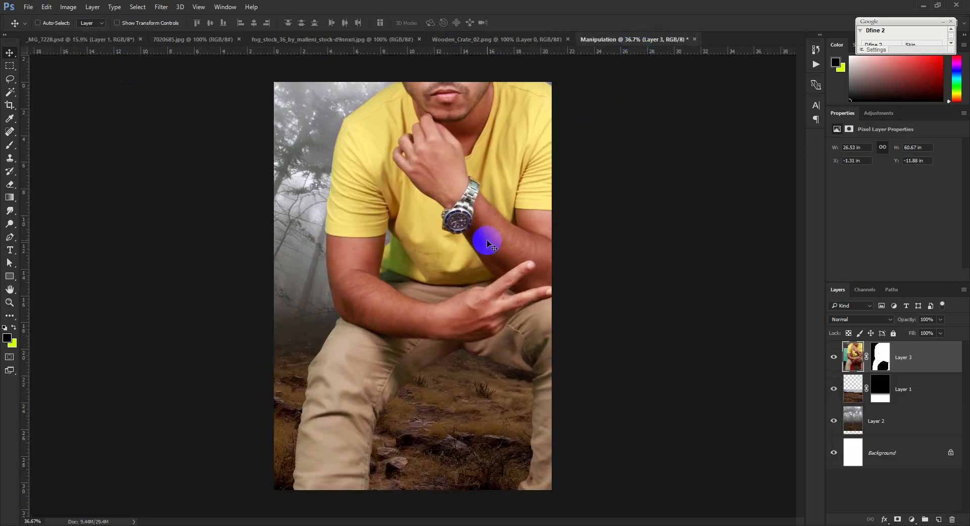
right_click(911, 357)
left_click(888, 182)
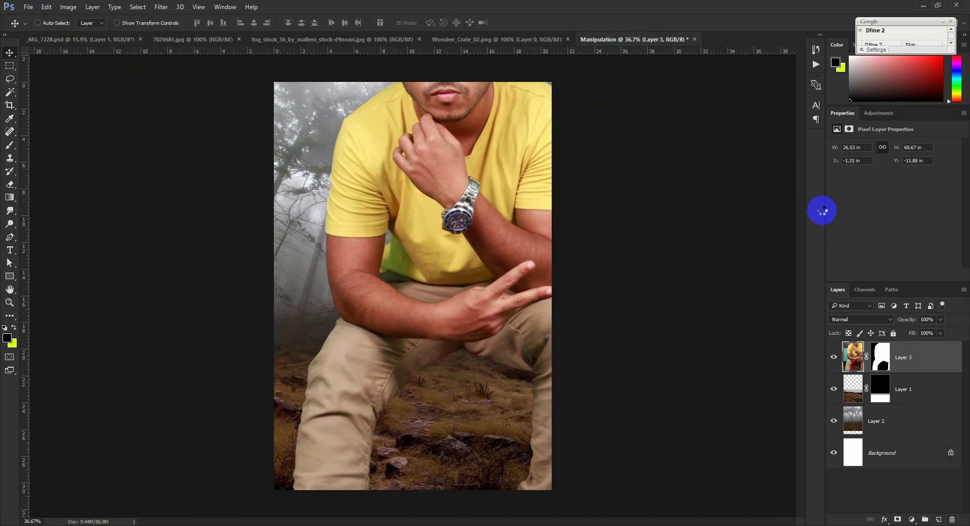
- Scale the seated man down proportionally to about 7.03 by 16.07 in and place him near the centre of the hillside
key("ctrl+t")
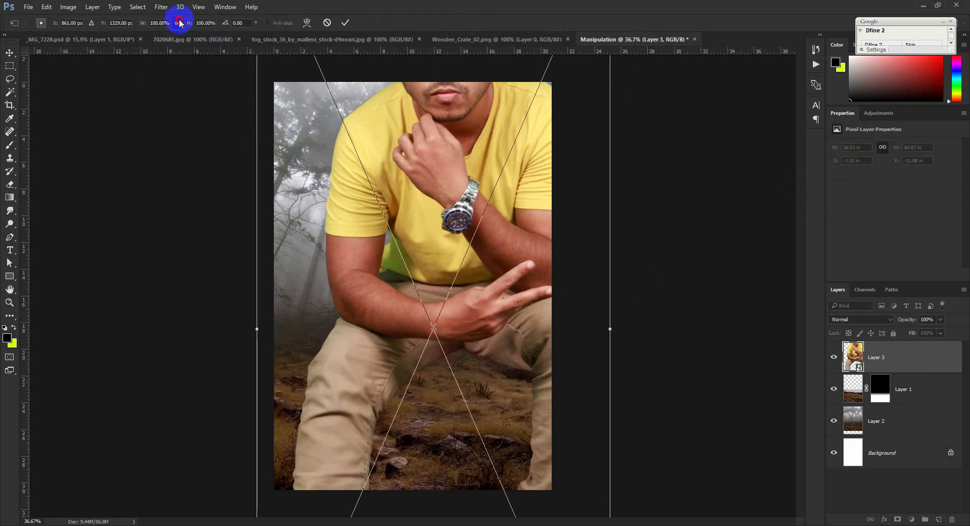
left_click_drag(136, 25, 110, 67)
left_click_drag(443, 274, 408, 265)
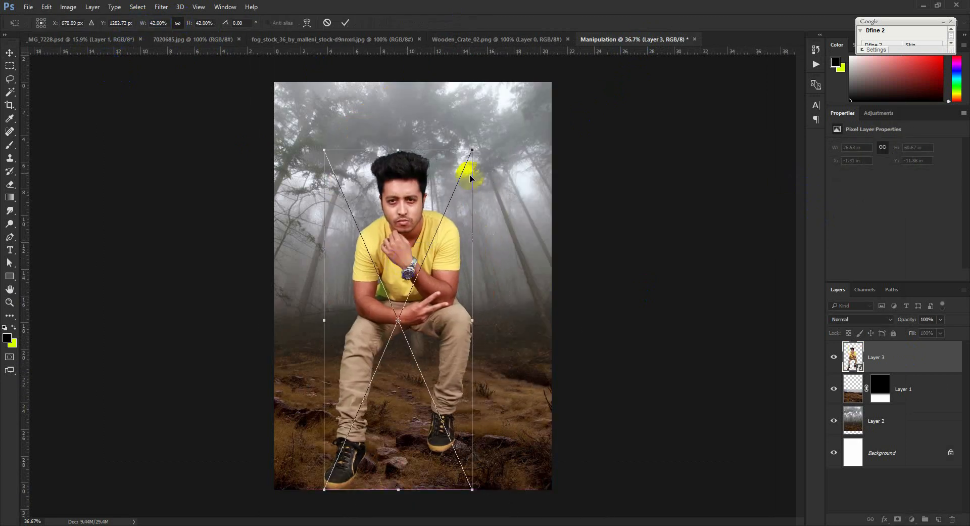
left_click_drag(469, 151, 444, 212)
left_click_drag(403, 258, 438, 276)
key("Return")
- Copy the crate from Wooden_Crate_02.png into the Manipulation document, stack it below the man's layer and place it under him
left_click(482, 39)
left_click_drag(386, 204, 427, 277)
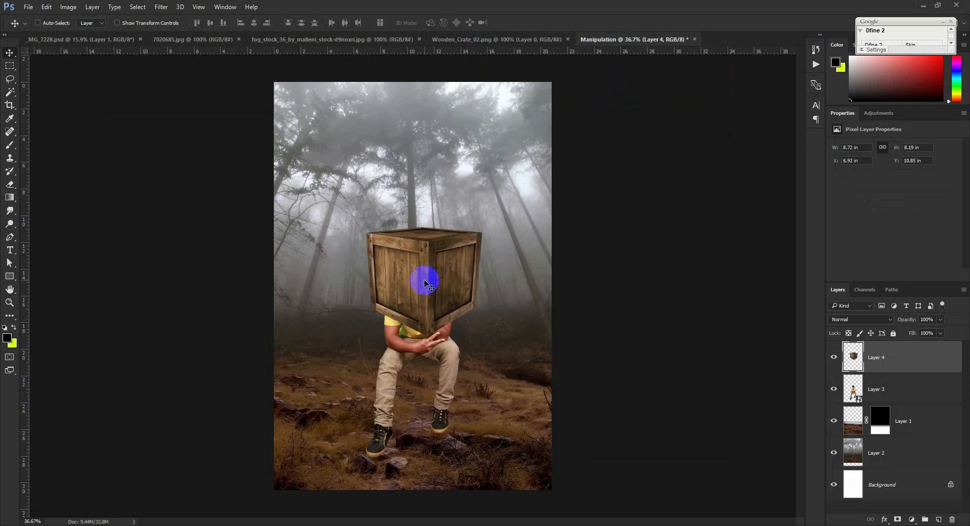
left_click_drag(896, 355, 886, 405)
left_click_drag(510, 299, 506, 412)
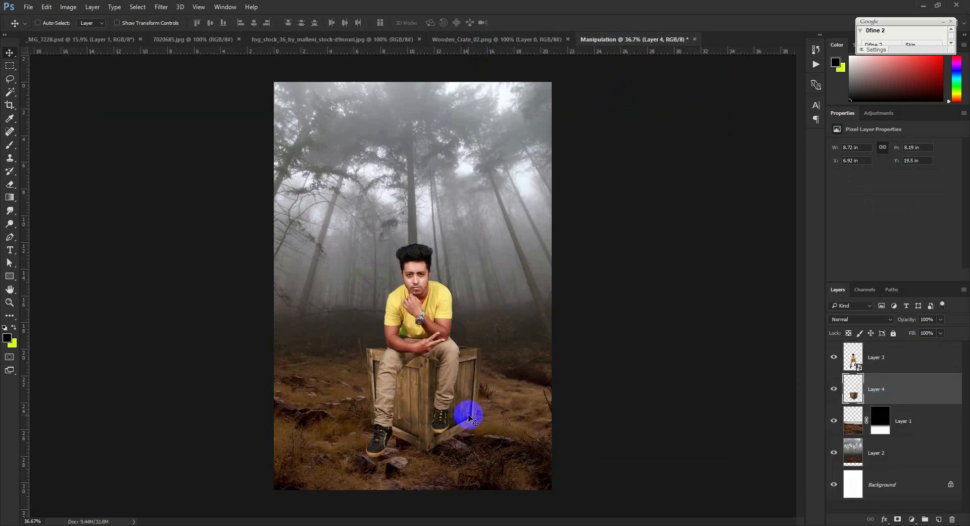
- Try scaling the wooden crate down to about 69% and moving it between the man's legs
scroll(438, 426, "up", 4)
scroll(439, 426, "up", 2)
key("ctrl+t")
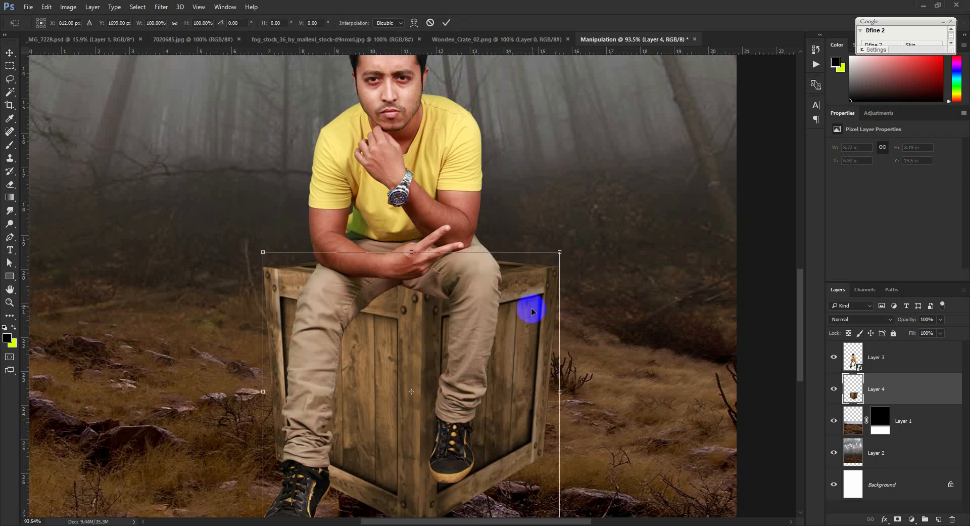
left_click_drag(560, 254, 477, 342)
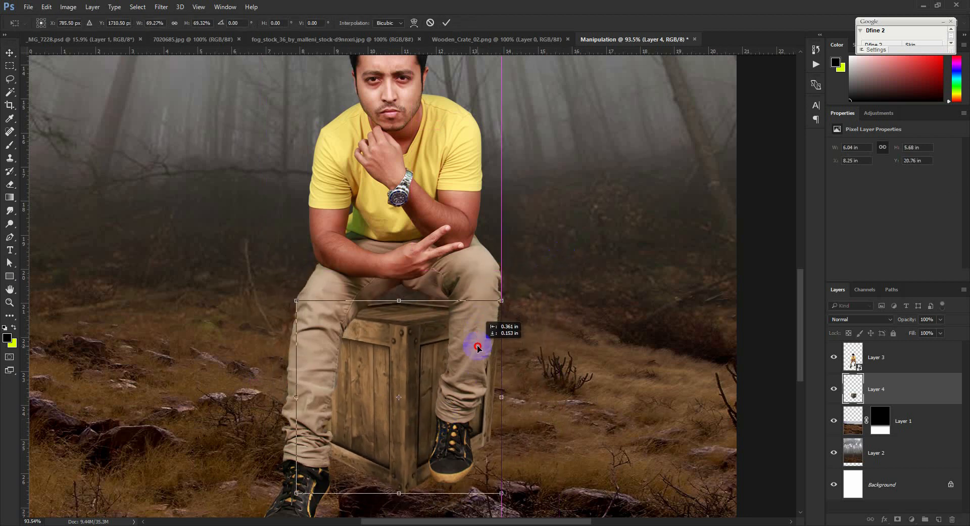
key("Return")
scroll(313, 279, "down", 4)
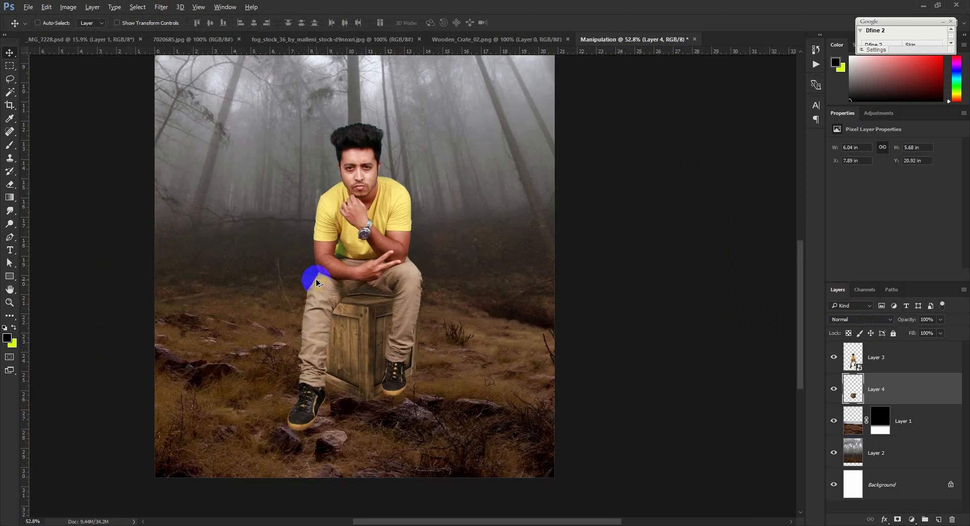
- Convert the full-size wooden crate layer to a Smart Object
left_click(876, 372)
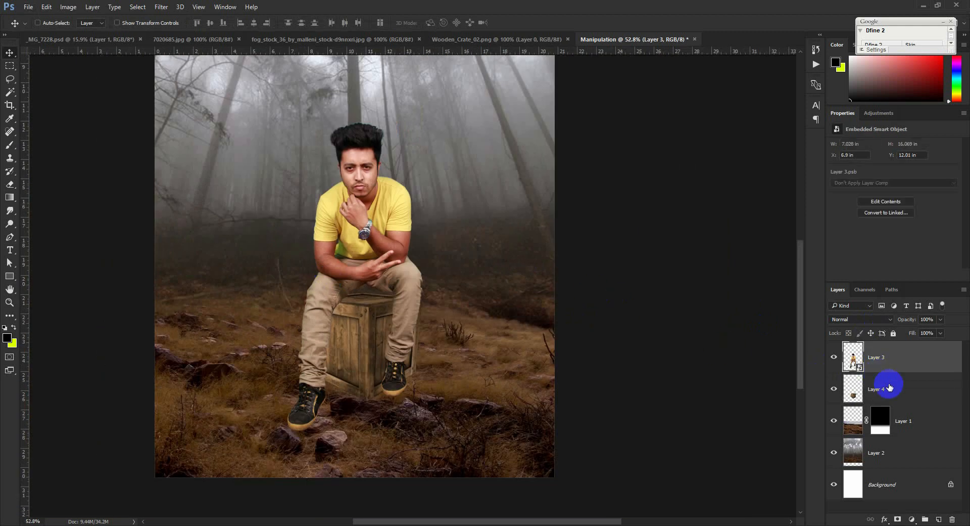
right_click(889, 387)
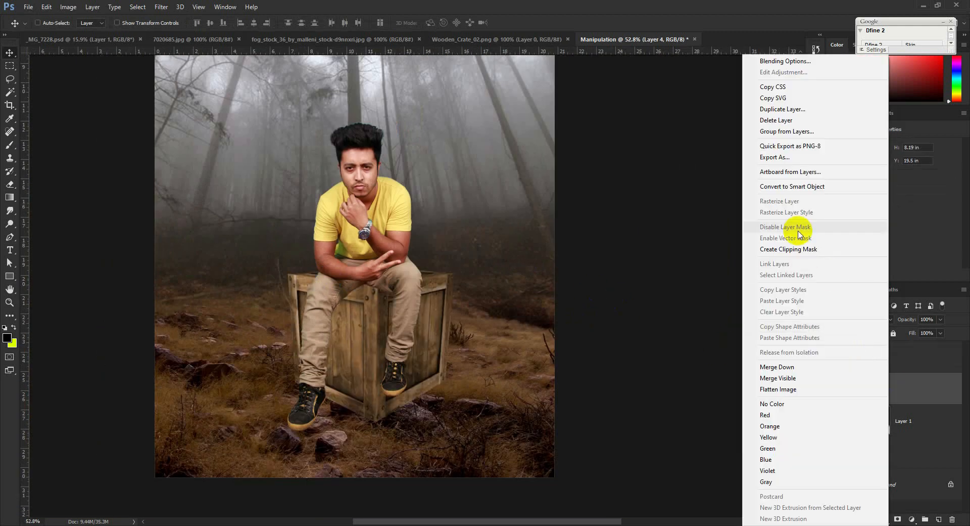
left_click(798, 190)
- Scale the crate down to about 6.26 by 5.89 in and nudge it under the man's hips, at about X 7.75, Y 19.77 in
scroll(481, 378, "up", 3)
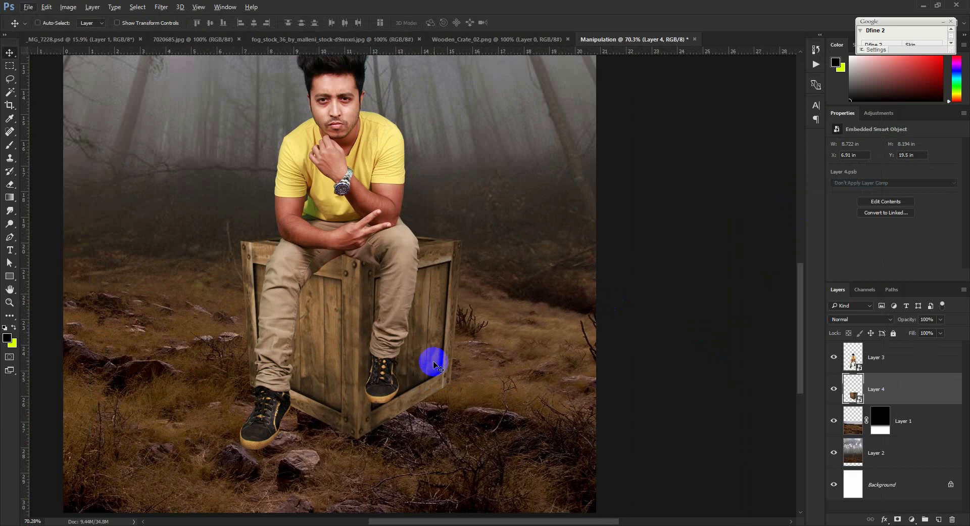
left_click_drag(432, 362, 401, 342)
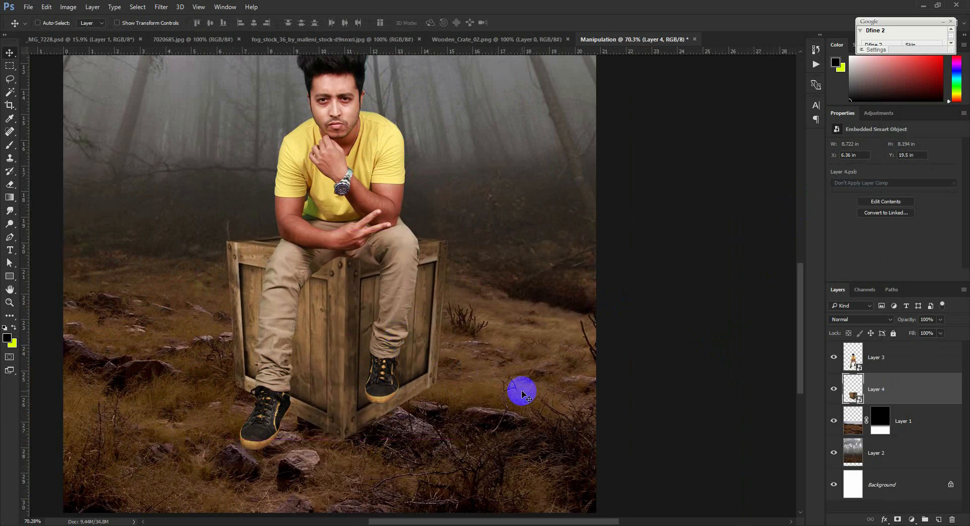
key("ctrl+t")
left_click_drag(453, 439, 421, 402)
left_click_drag(381, 353, 381, 336)
key("Return")
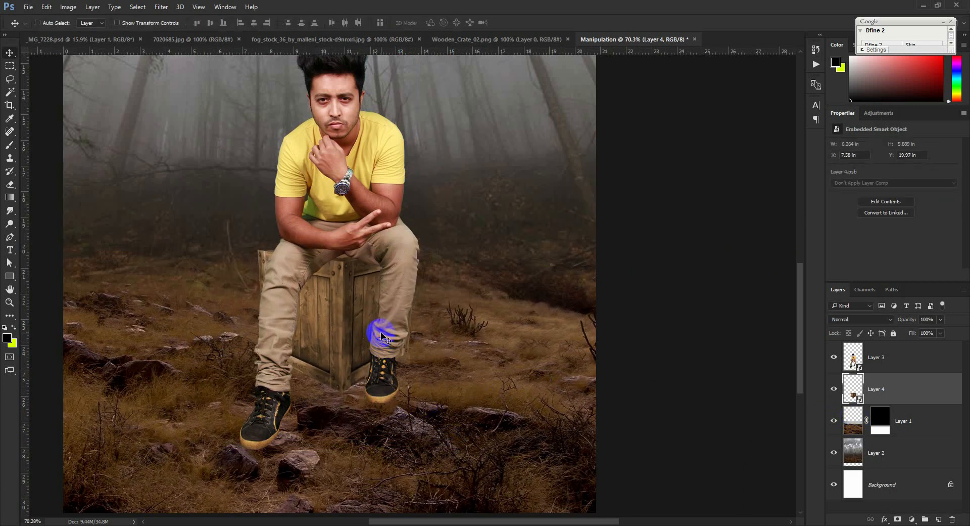
key("Right")
key("Right")
key("Right")
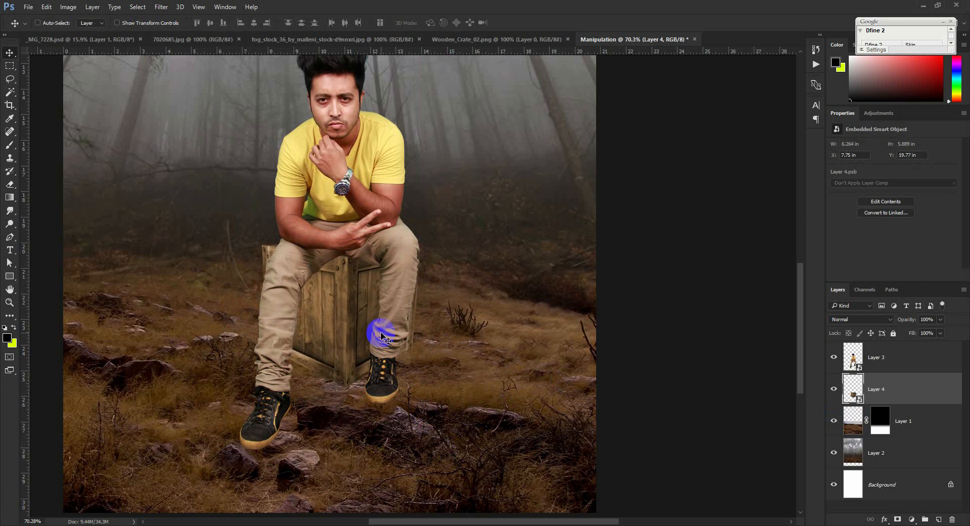
- Enlarge the man and crate together to about 117% and reposition them on the lower hillside, centred horizontally on the canvas
left_click(904, 362, "shift")
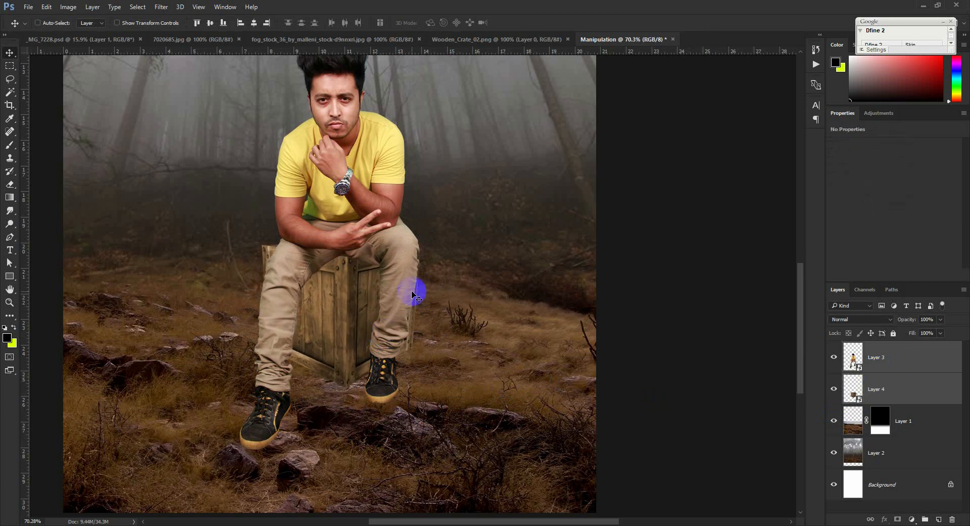
left_click_drag(416, 293, 417, 325)
scroll(417, 325, "down", 3)
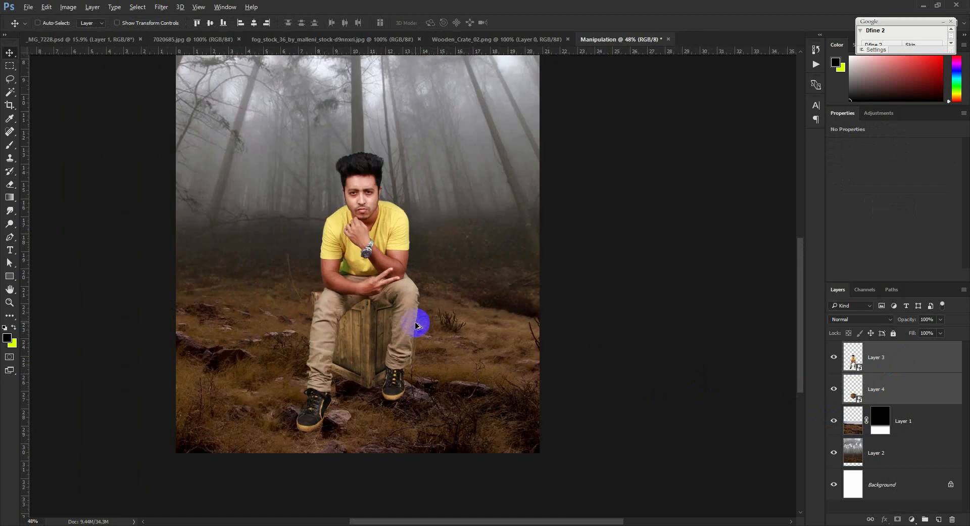
key("ctrl+t")
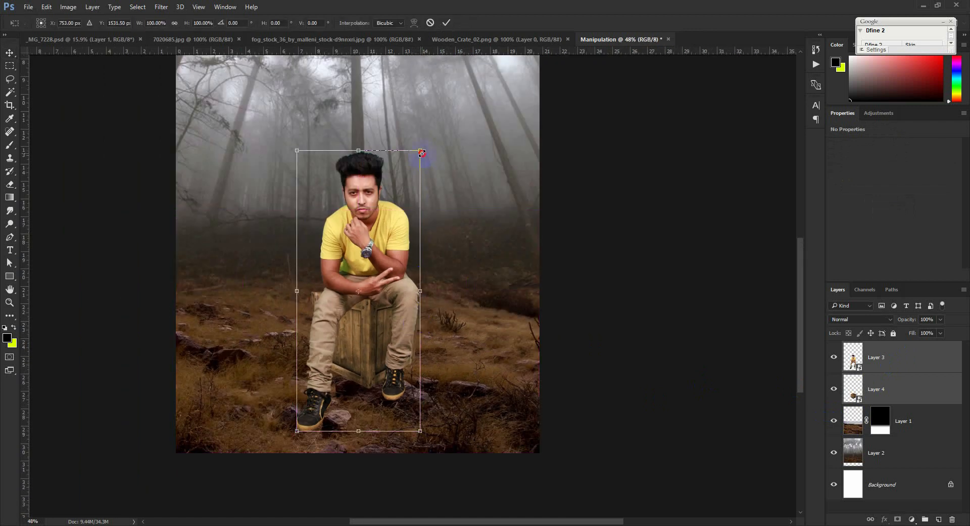
left_click_drag(421, 151, 436, 138)
left_click_drag(368, 253, 371, 222)
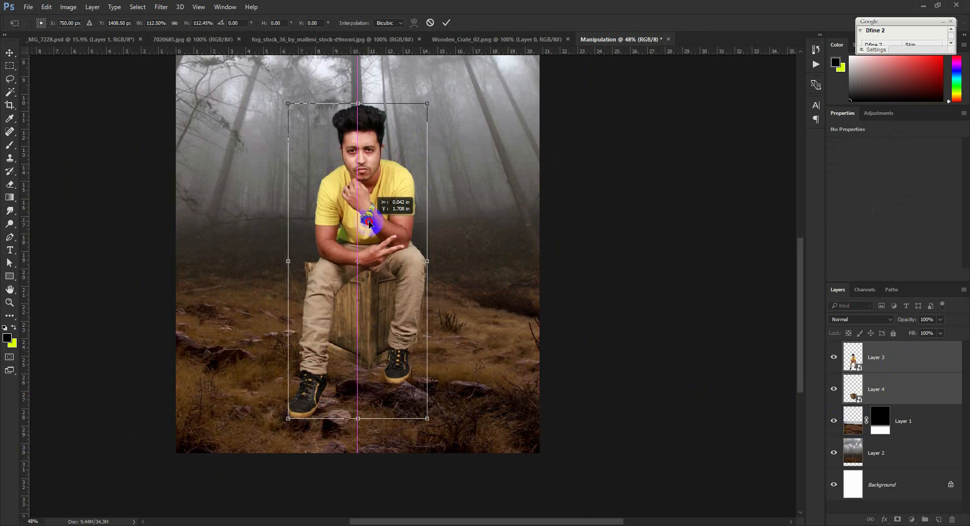
scroll(384, 250, "down", 2)
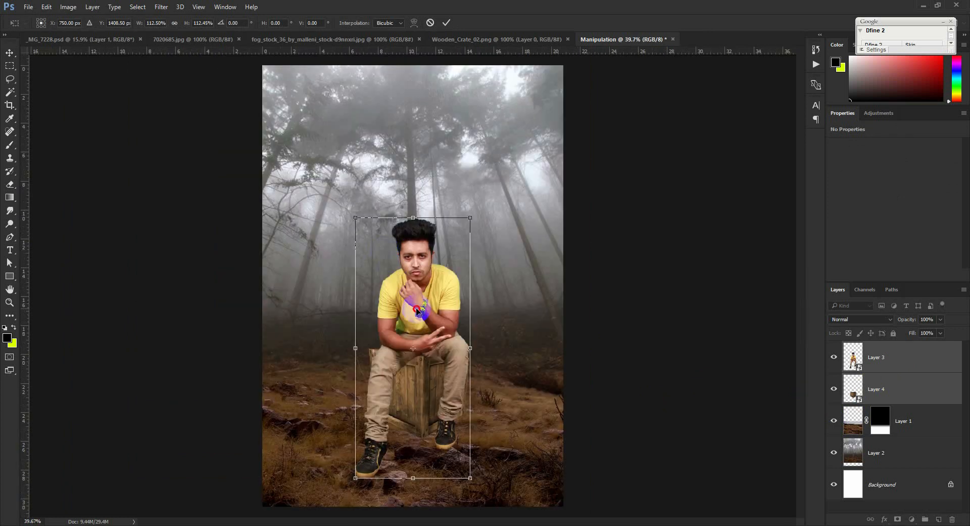
left_click_drag(411, 317, 428, 340)
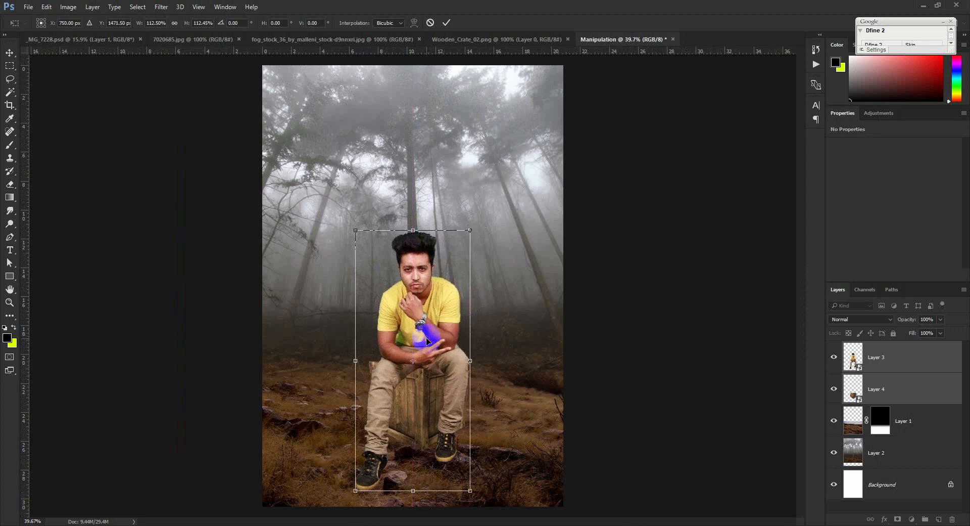
left_click_drag(470, 230, 473, 225)
left_click_drag(428, 298, 428, 292)
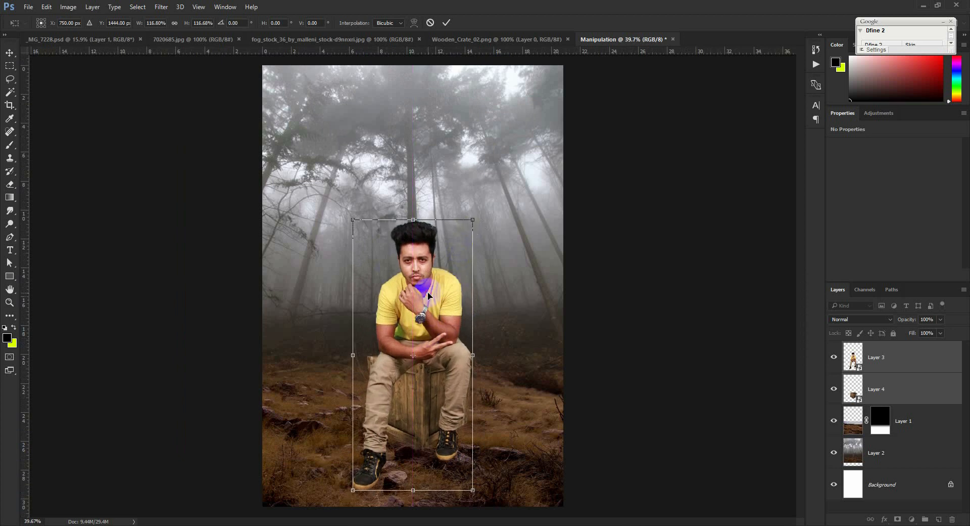
key("Return")
- Flip the crate layer horizontally and realign it beneath the man, at about X 7.63, Y 19.76 in
scroll(433, 438, "up", 8)
left_click(902, 387)
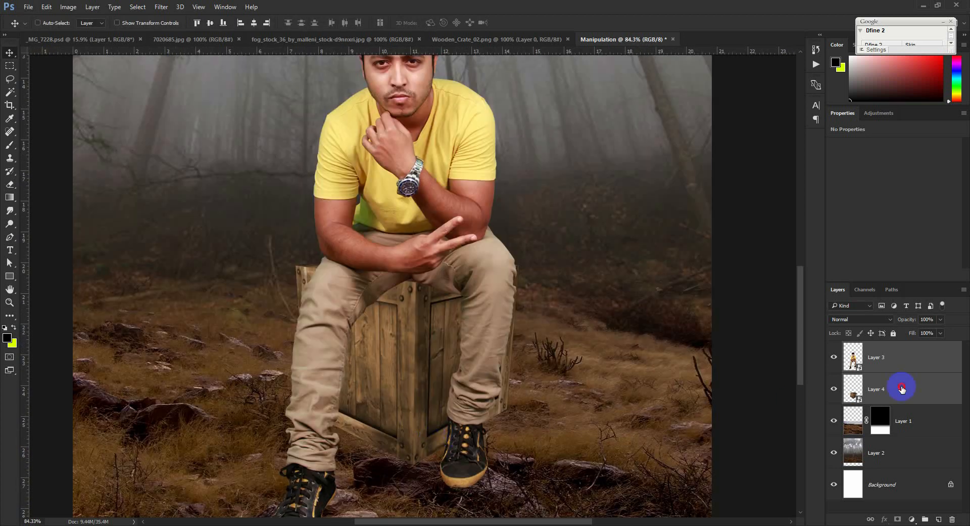
key("ctrl+t")
right_click(460, 344)
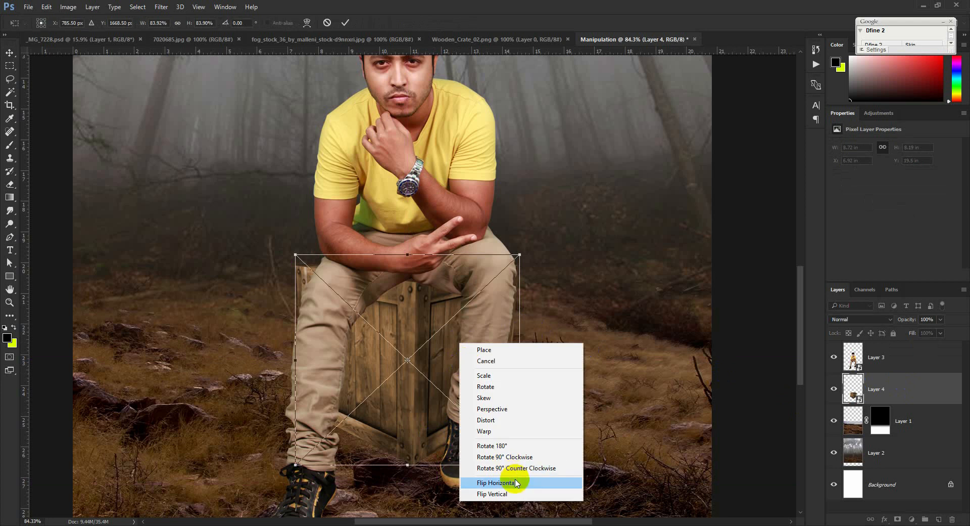
left_click(516, 483)
mouse_move(477, 412)
left_mouse_down()
mouse_move(485, 413)
mouse_move(479, 399)
left_mouse_up()
key("Return")
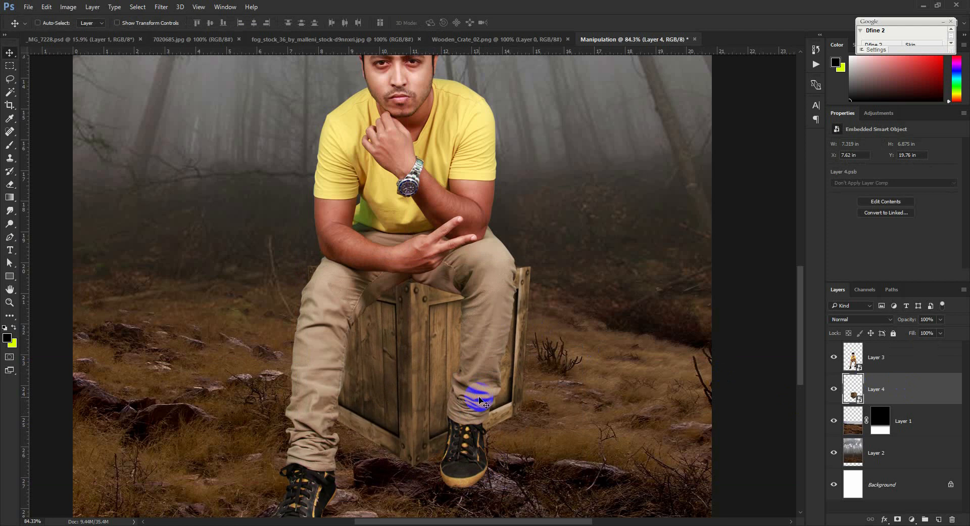
key("Right")
- Add a layer mask to the crate layer and lower the layer's opacity to 18% to reveal the rocks beneath its front corner
scroll(463, 453, "up", 7)
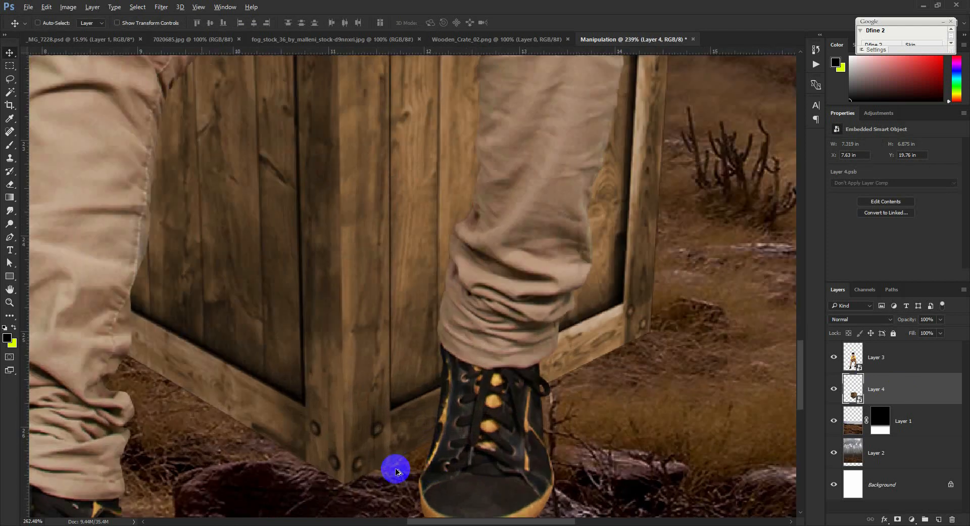
left_click_drag(399, 454, 433, 308)
left_click(897, 519)
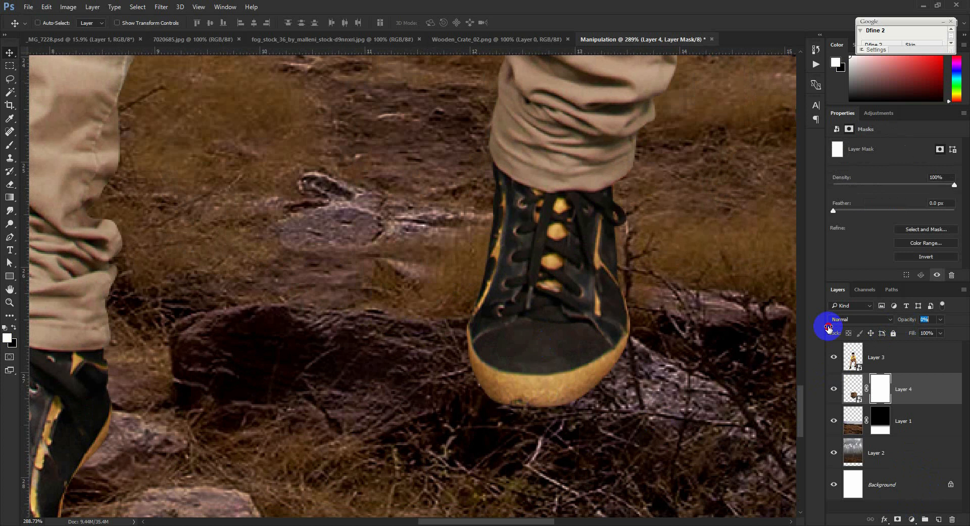
left_click_drag(833, 329, 835, 328)
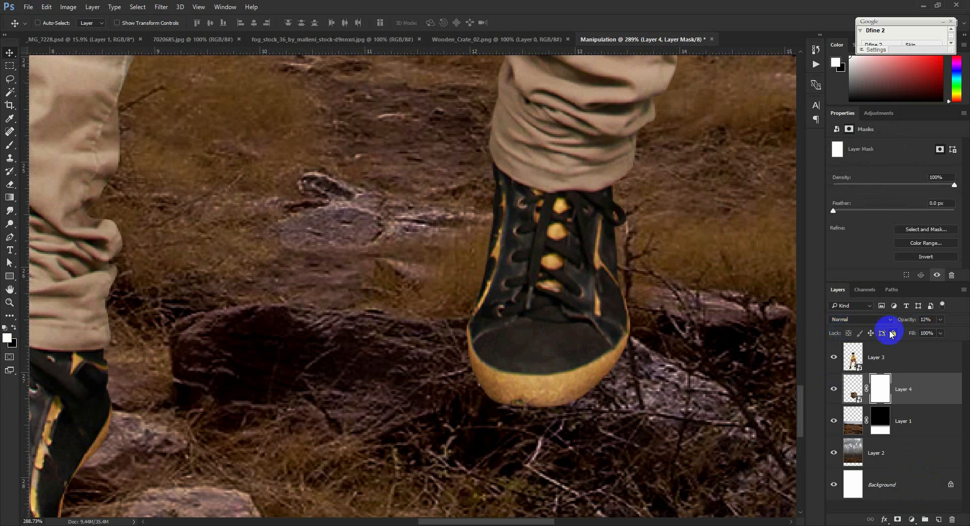
left_click_drag(906, 322, 833, 313)
- Set the Brush to a 45 px round tip with 100% hardness and reduce its size for detailed masking
key("b")
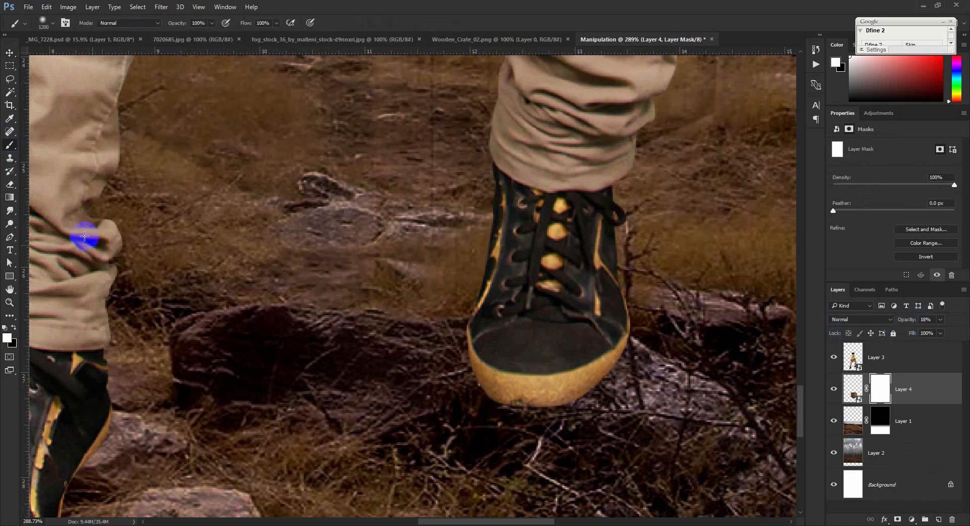
right_click(402, 324)
left_click(464, 346)
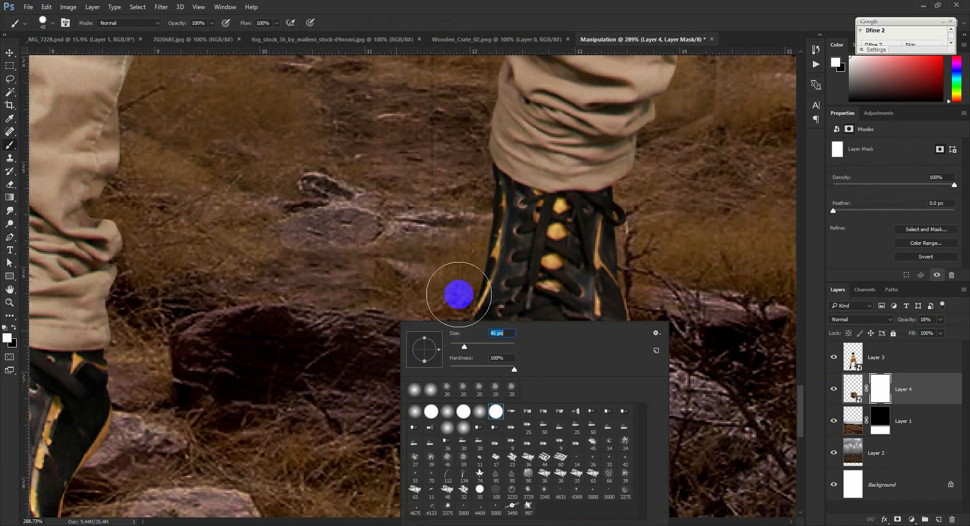
left_click(515, 33)
key("bracketleft")
key("bracketleft")
key("bracketleft")
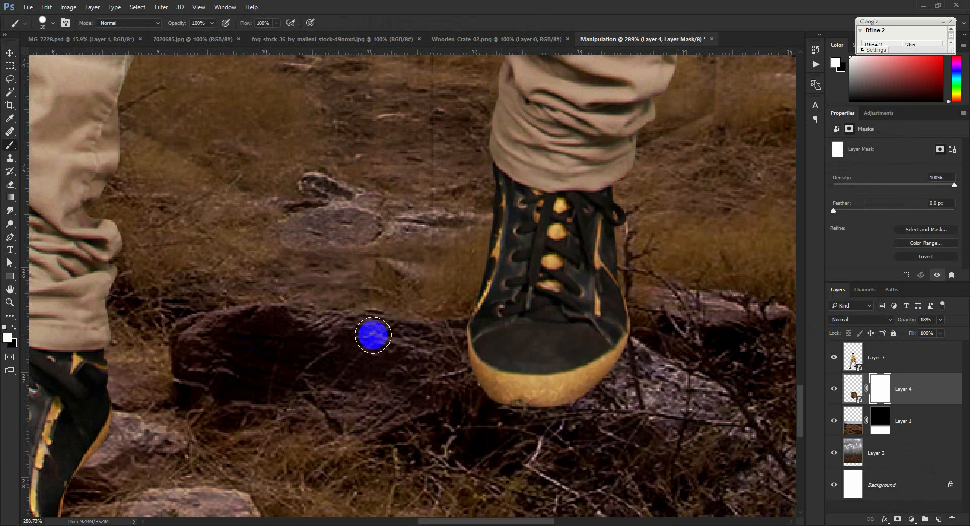
- Restore the crate layer to 100% opacity and mask its lowest front corner with a 9 px black brush so the rock overlaps it
left_click_drag(906, 322, 966, 322)
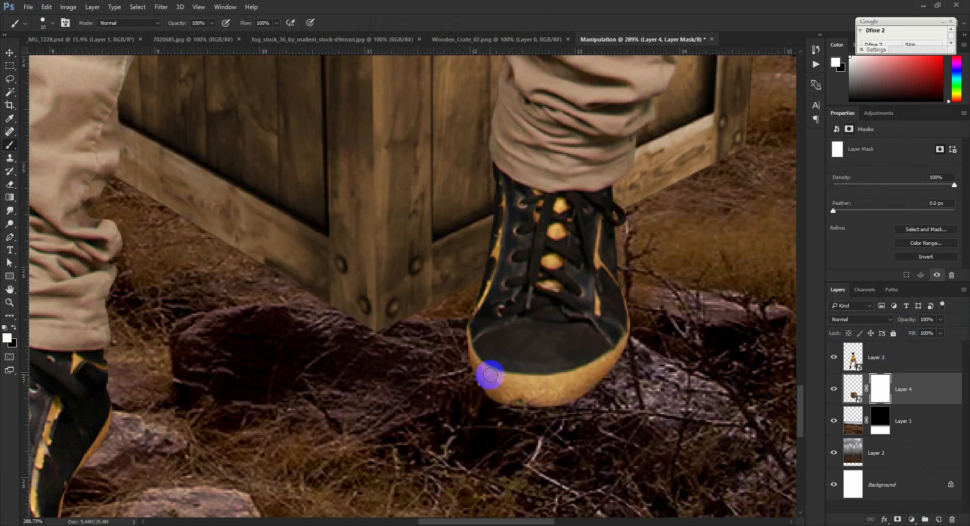
key("bracketleft")
left_click(891, 380)
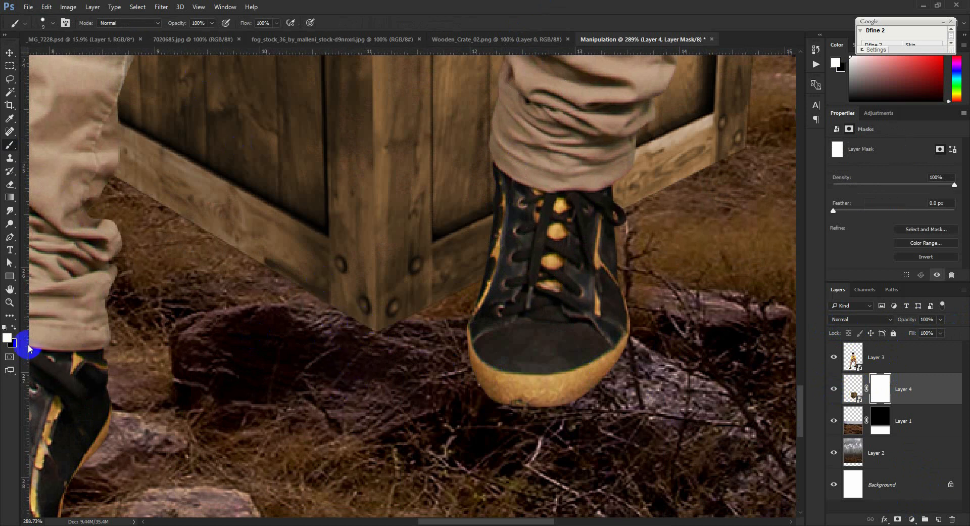
key("x")
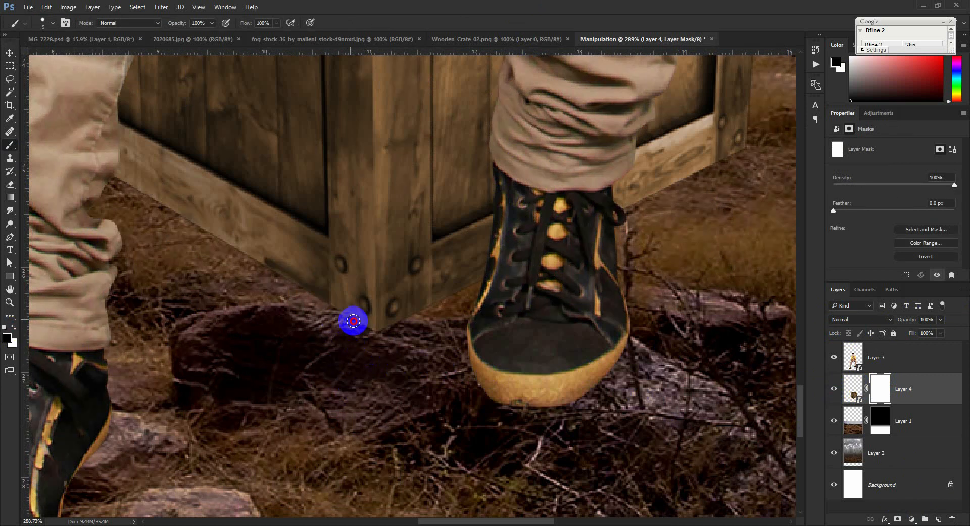
left_click_drag(358, 323, 385, 325)
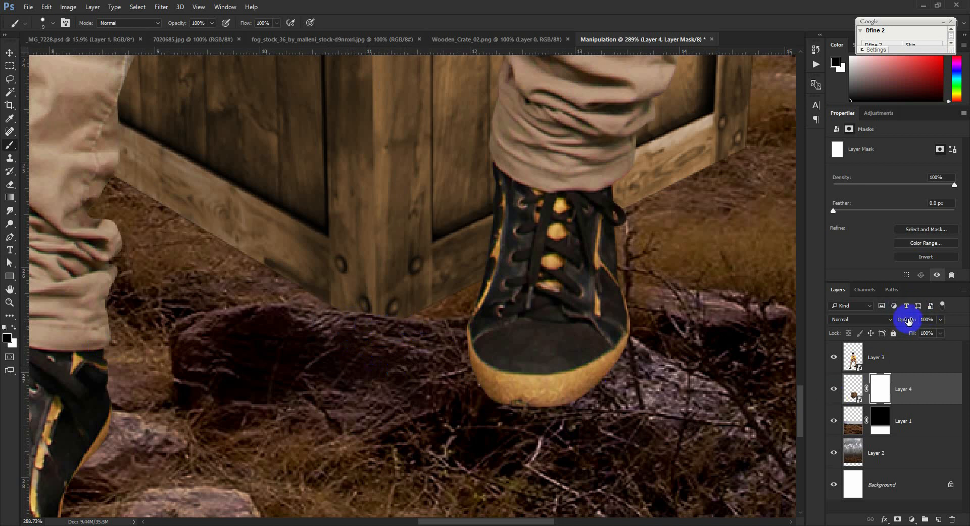
scroll(434, 369, "down", 5)
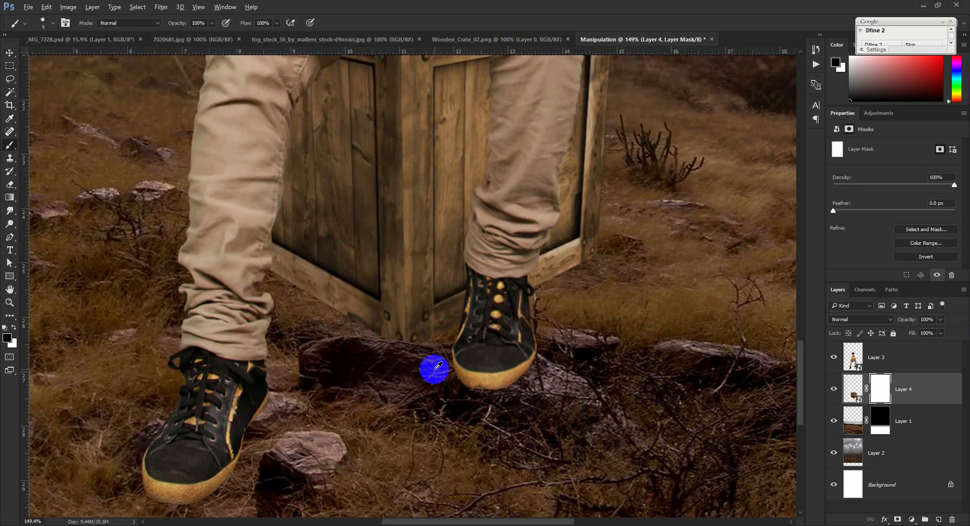
scroll(445, 418, "down", 2)
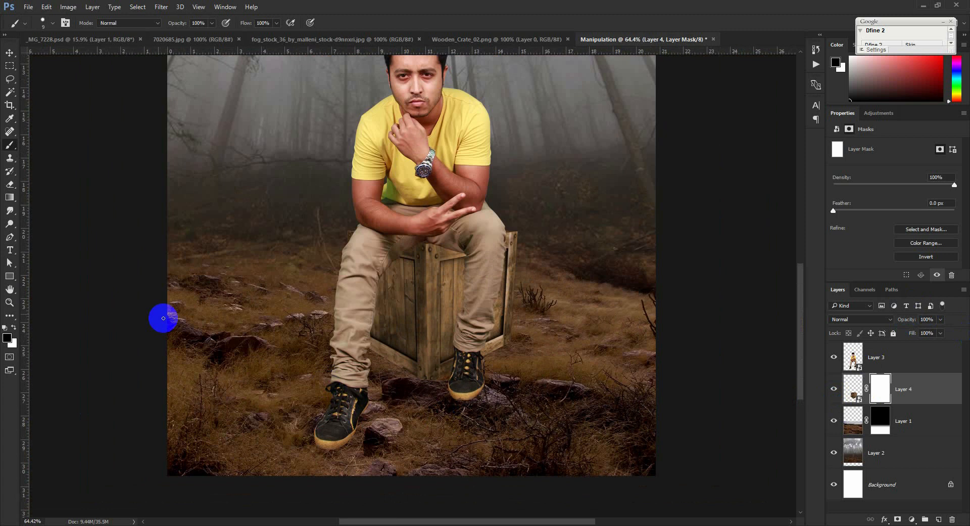
- Add a Brightness/Contrast adjustment clipped to the crate layer and lower its brightness to -150
left_click(9, 52)
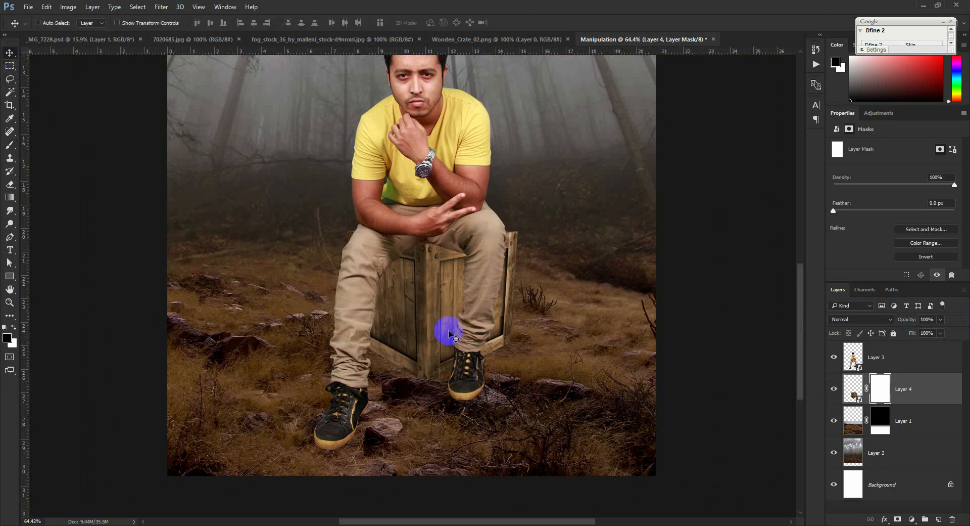
scroll(449, 334, "down", 3)
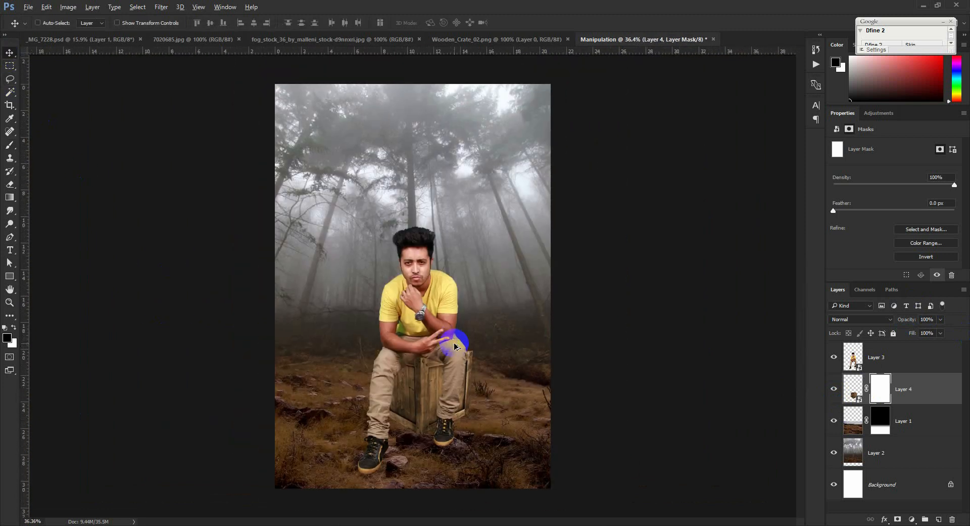
scroll(469, 375, "up", 1)
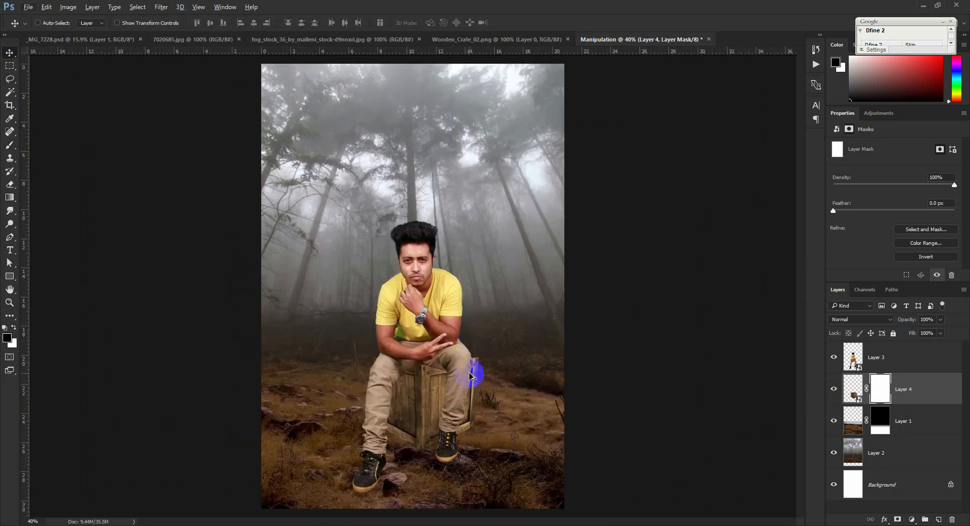
left_click(912, 519)
left_click(849, 339)
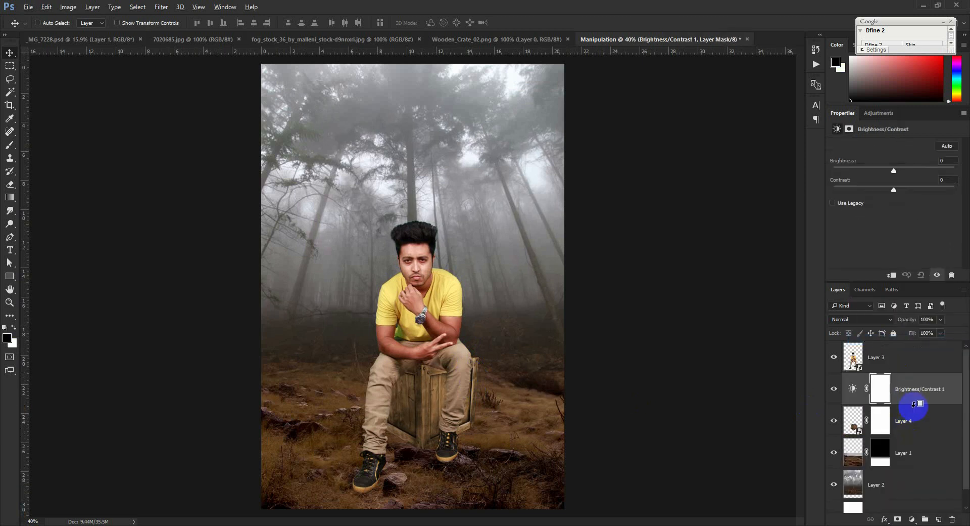
left_click(913, 403, "alt")
left_click_drag(895, 171, 613, 207)
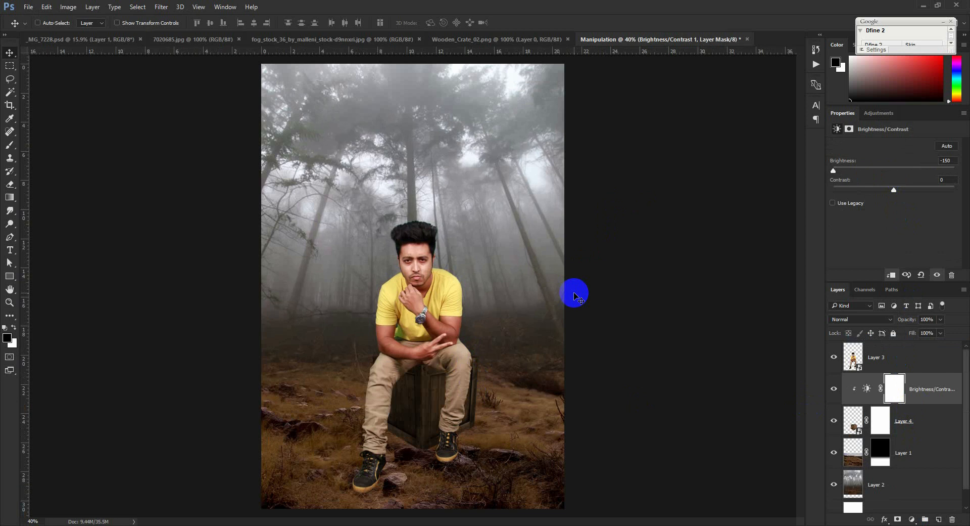
- Paint black with a soft 500 px brush on the crate adjustment's mask to lift the darkening along the crate's outer sides
left_click(11, 148)
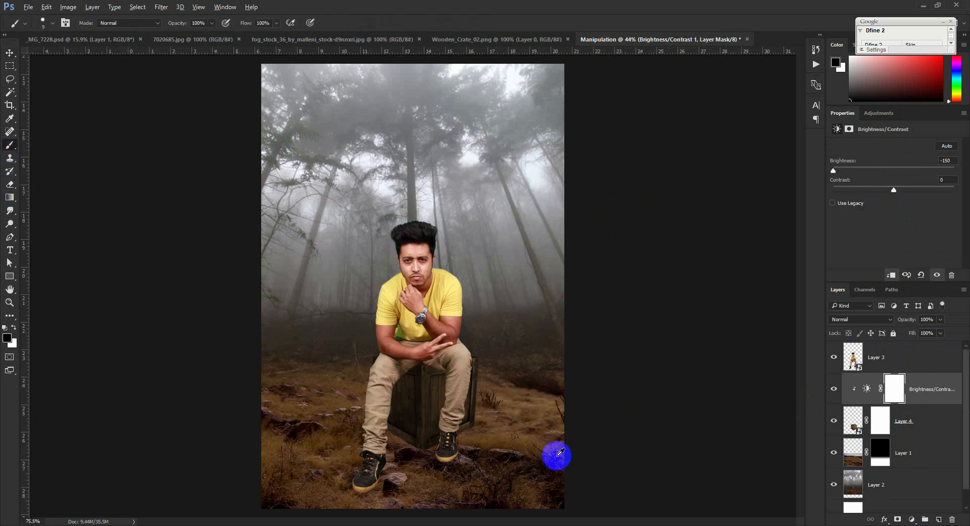
scroll(551, 458, "up", 3)
right_click(452, 318)
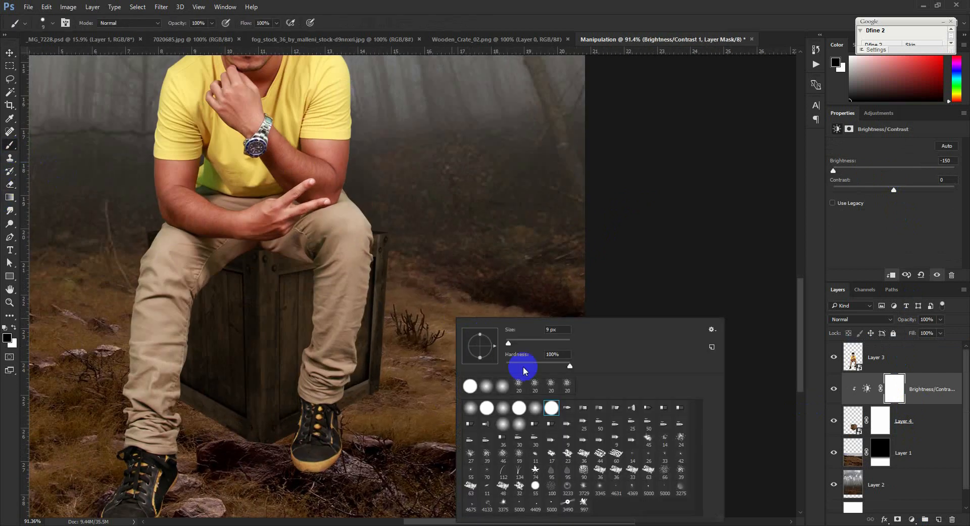
left_click(561, 5)
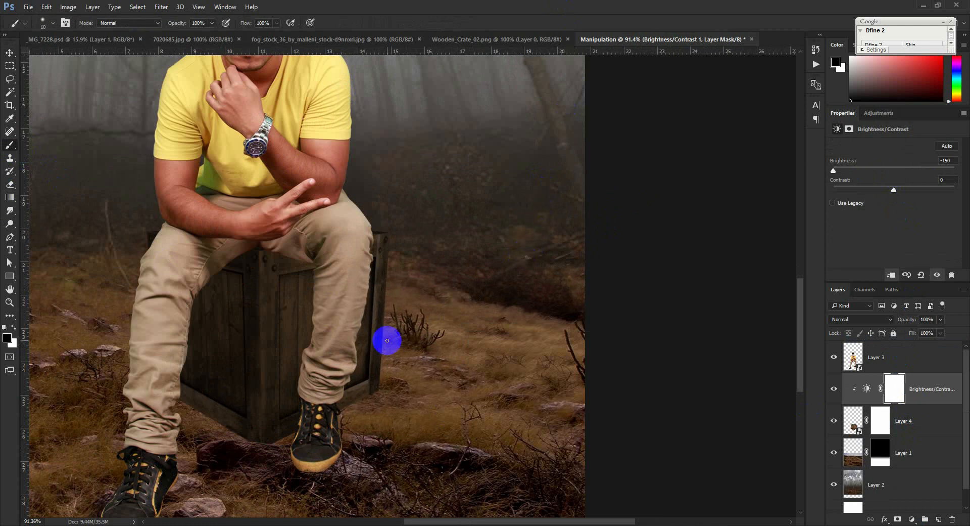
key("bracketright")
key("bracketright")
key("bracketright")
left_click_drag(418, 286, 418, 258)
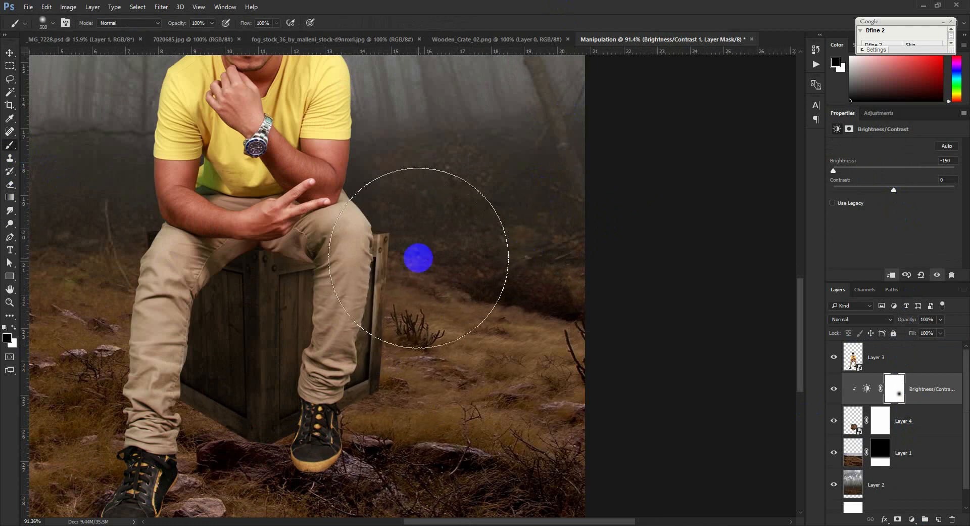
left_click(433, 214)
left_click(468, 289)
left_click(111, 182)
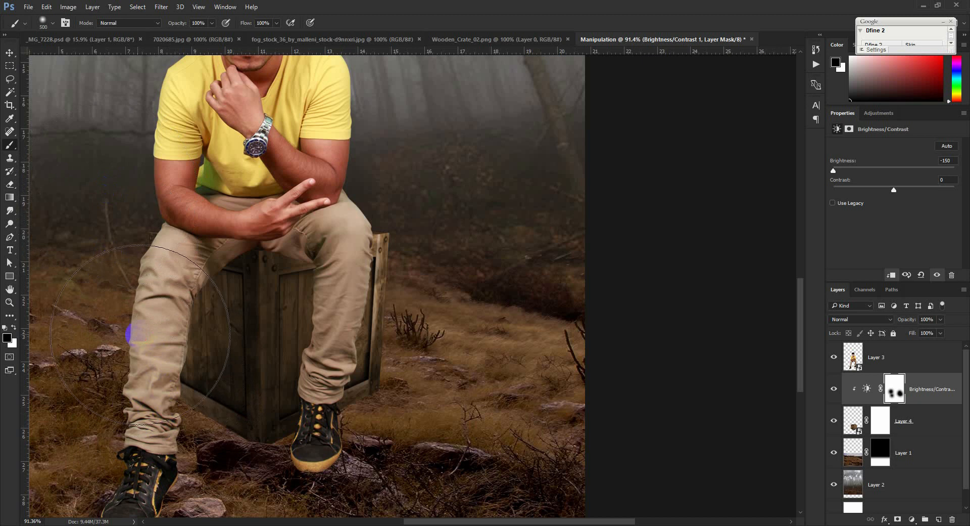
left_click(106, 318)
left_click(319, 429)
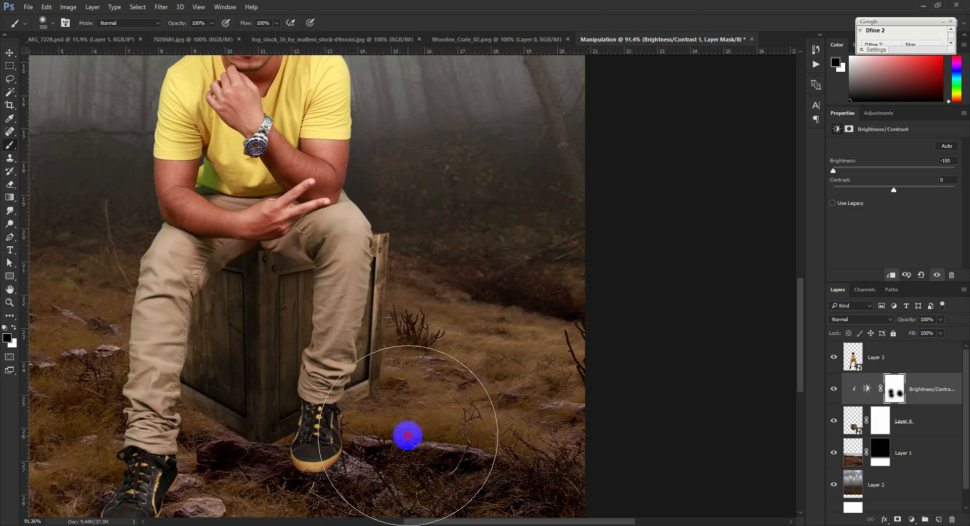
left_click(9, 52)
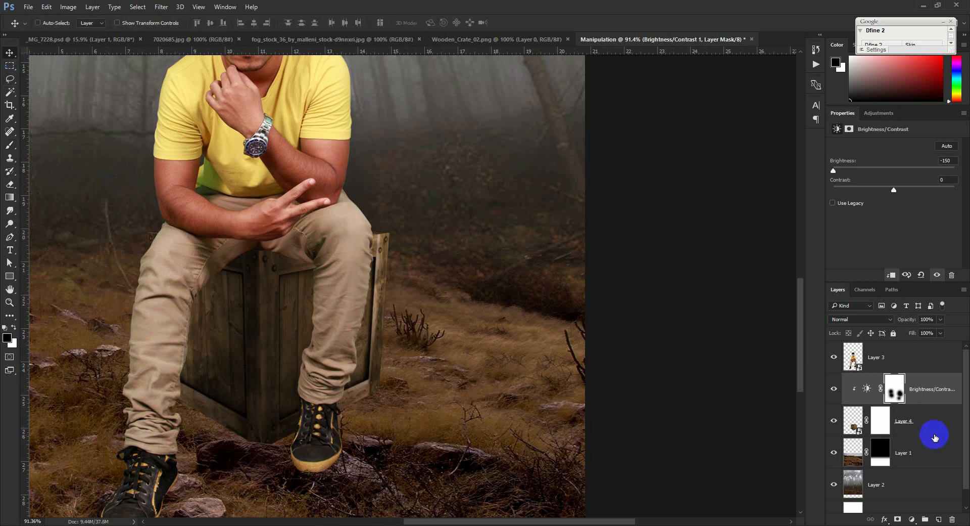
- Mask the crate layer's bottom edges with a black 59 px spatter brush so the grass overlaps the wood
left_click(892, 395)
left_click(883, 422)
scroll(326, 431, "up", 6)
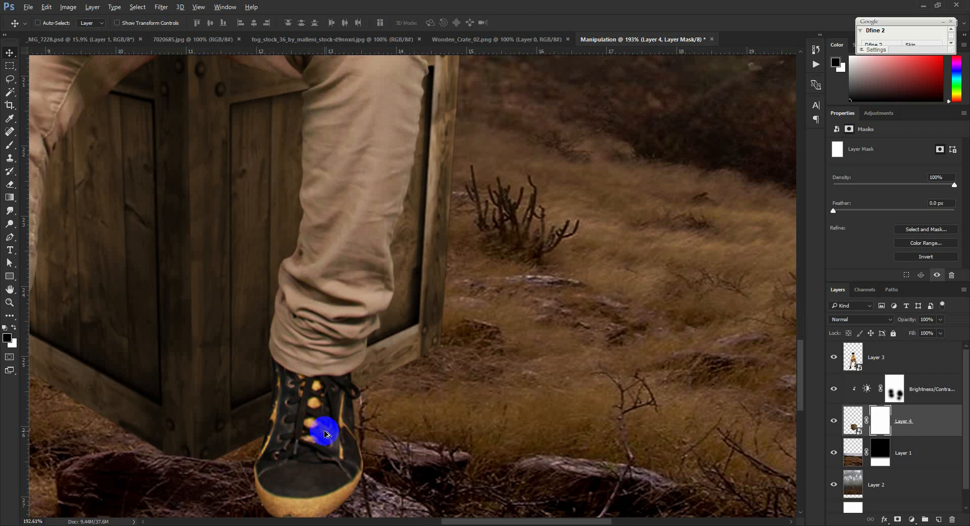
left_click_drag(328, 431, 467, 333)
left_click(10, 146)
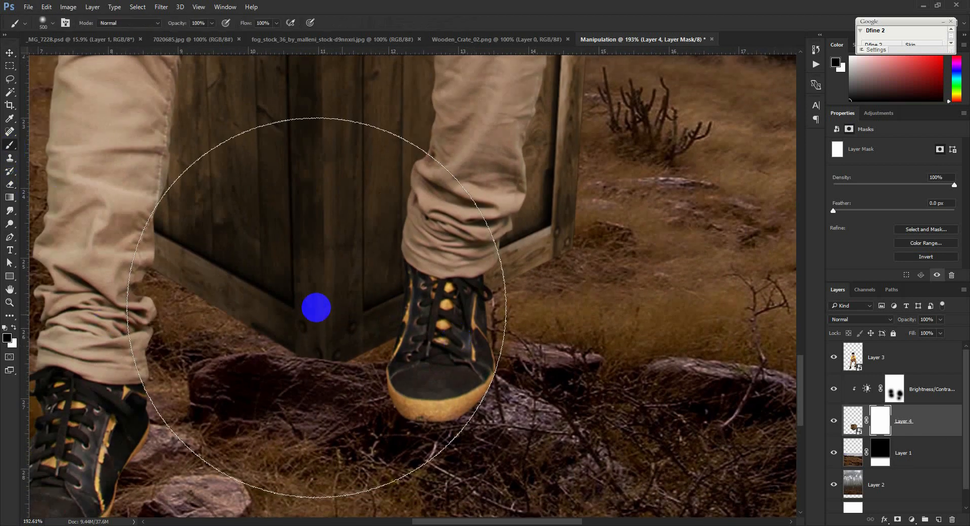
right_click(570, 378)
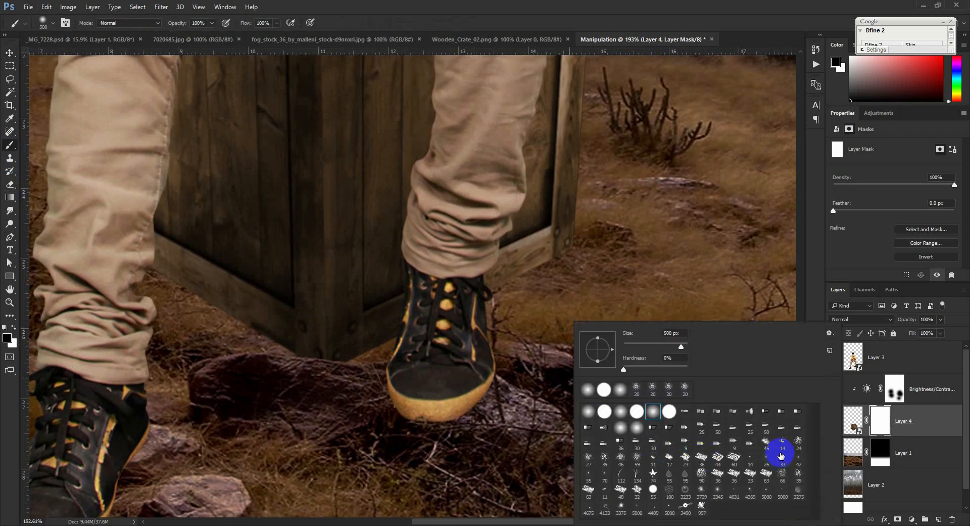
left_click(637, 458)
left_click(596, 275)
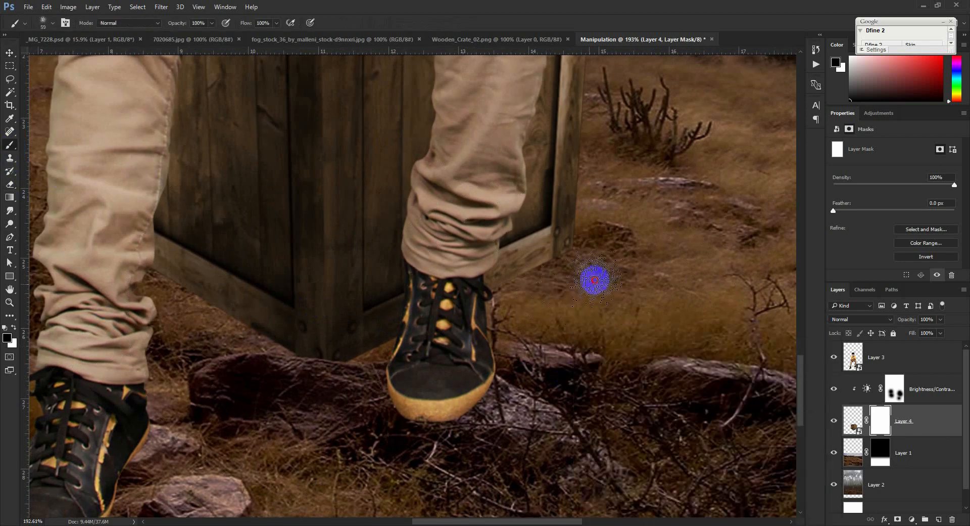
mouse_move(585, 284)
left_mouse_down()
mouse_move(567, 269)
mouse_move(559, 326)
mouse_move(535, 279)
mouse_move(532, 320)
mouse_move(517, 327)
mouse_move(506, 289)
mouse_move(493, 345)
mouse_move(376, 398)
mouse_move(371, 370)
mouse_move(375, 379)
mouse_move(382, 368)
mouse_move(387, 400)
mouse_move(426, 388)
mouse_move(427, 364)
mouse_move(411, 373)
mouse_move(408, 346)
mouse_move(332, 407)
mouse_move(323, 436)
mouse_move(251, 352)
mouse_move(259, 356)
mouse_move(250, 373)
mouse_move(233, 333)
mouse_move(208, 335)
mouse_move(200, 355)
mouse_move(187, 347)
mouse_move(199, 368)
mouse_move(208, 353)
mouse_move(203, 322)
mouse_move(190, 312)
mouse_move(192, 367)
mouse_move(180, 358)
mouse_move(168, 286)
mouse_move(122, 303)
mouse_move(114, 321)
mouse_move(131, 331)
mouse_move(164, 315)
mouse_move(191, 316)
mouse_move(194, 338)
mouse_move(213, 354)
mouse_move(220, 344)
mouse_move(377, 381)
mouse_move(416, 343)
mouse_move(447, 385)
mouse_move(501, 346)
mouse_move(562, 277)
left_mouse_up()
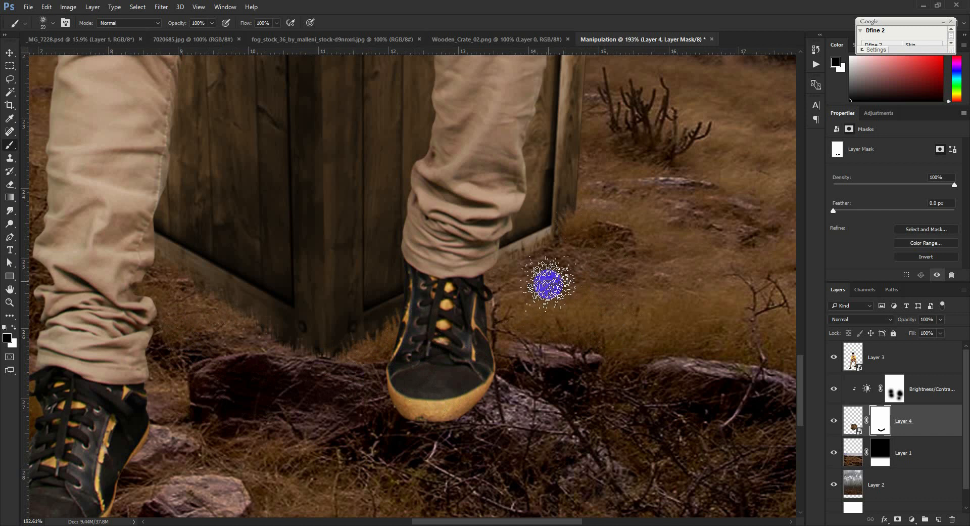
scroll(561, 374, "down", 5)
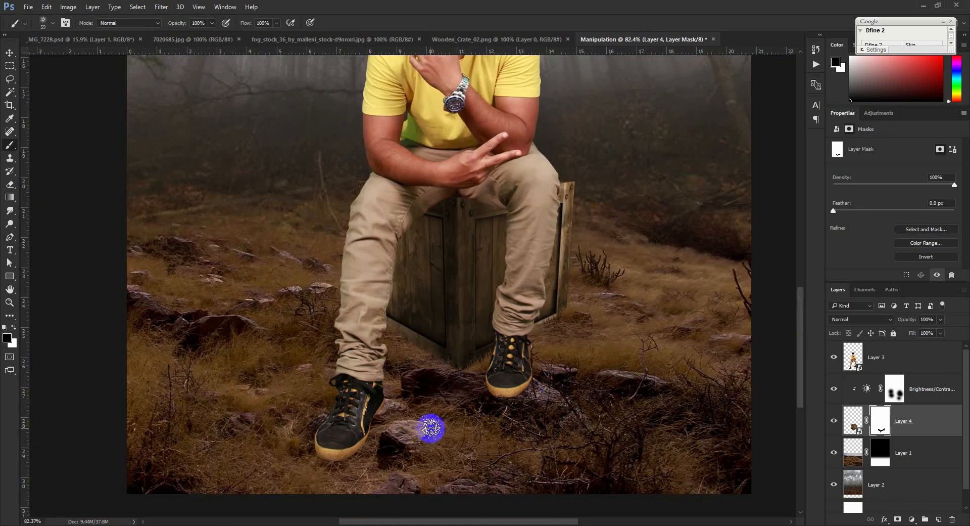
- Paint white with a soft 100 px brush on the crate adjustment's mask to darken the crate's lower edge again
left_click(892, 397)
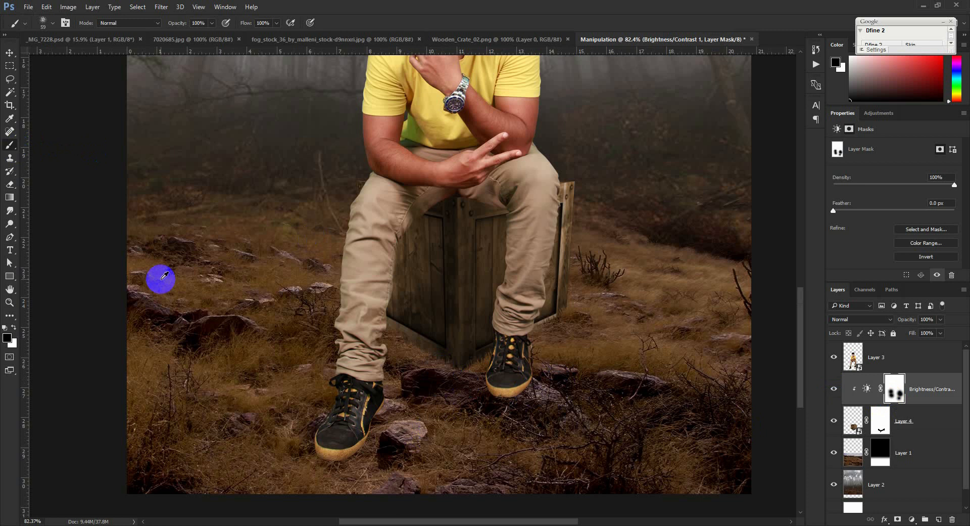
scroll(571, 417, "up", 2)
right_click(298, 233)
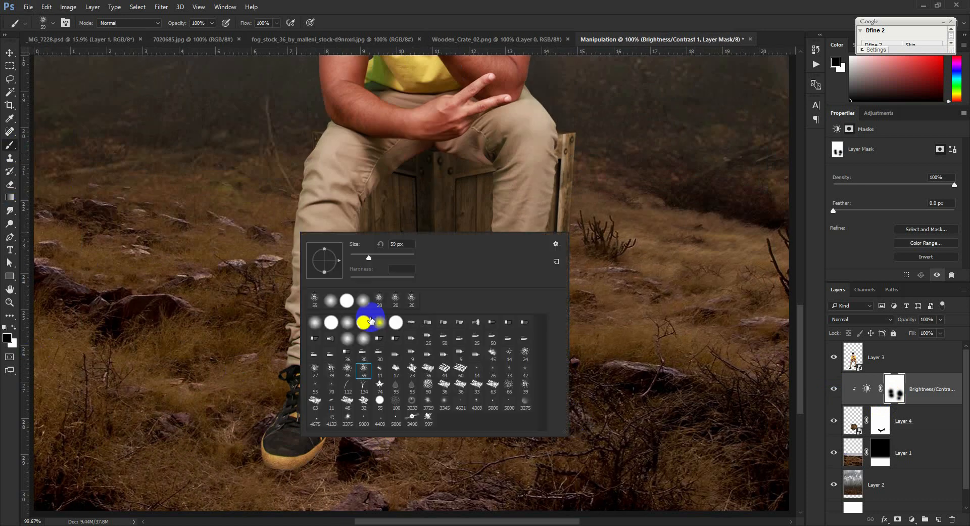
left_click(513, 5)
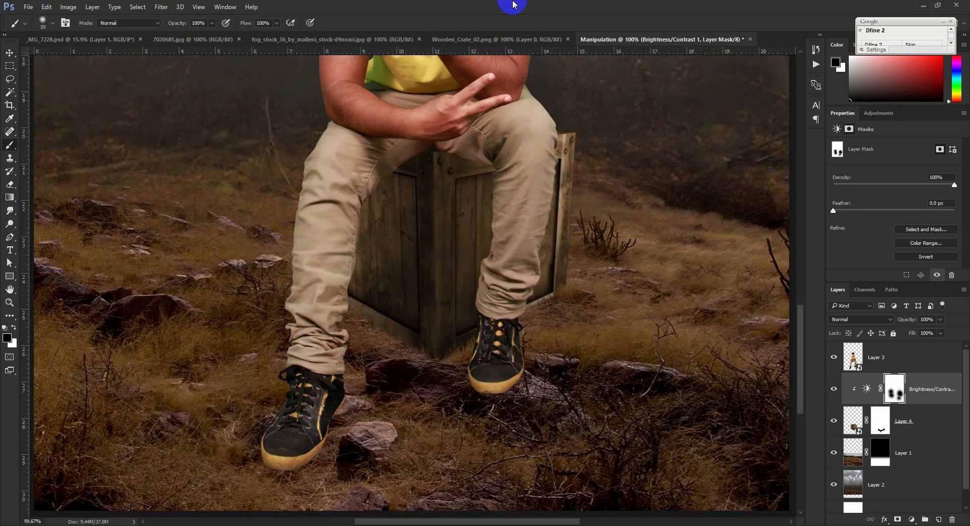
scroll(550, 382, "up", 3)
key("bracketright")
key("bracketright")
key("bracketright")
key("bracketright")
key("bracketright")
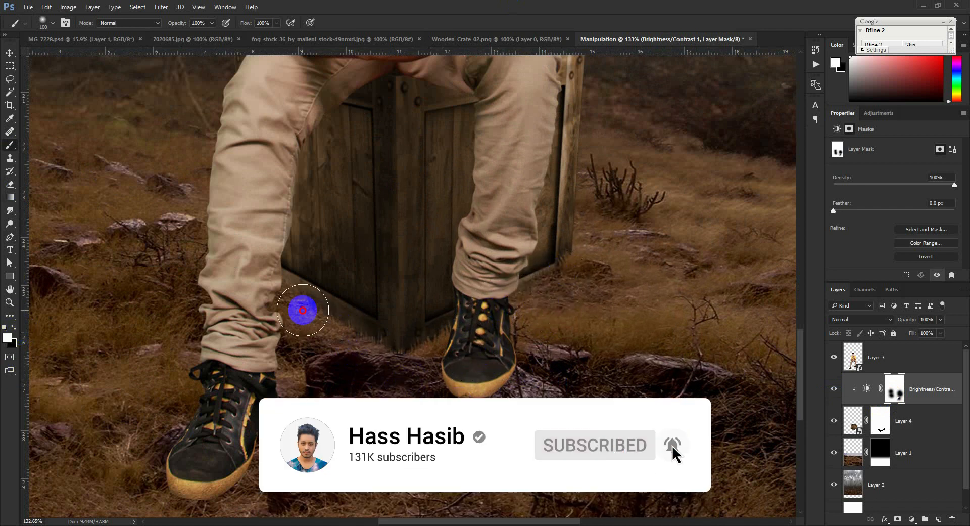
left_click_drag(342, 365, 348, 407)
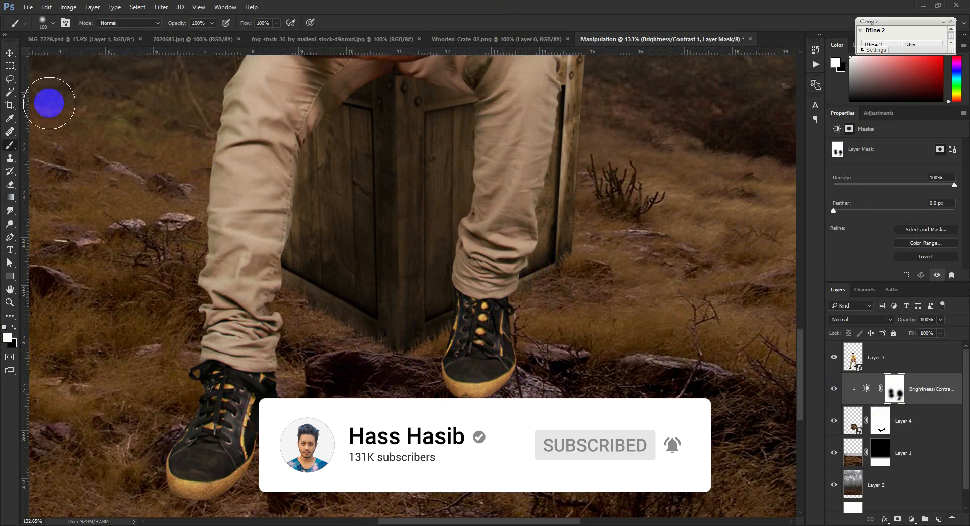
left_click(9, 52)
scroll(433, 266, "down", 4)
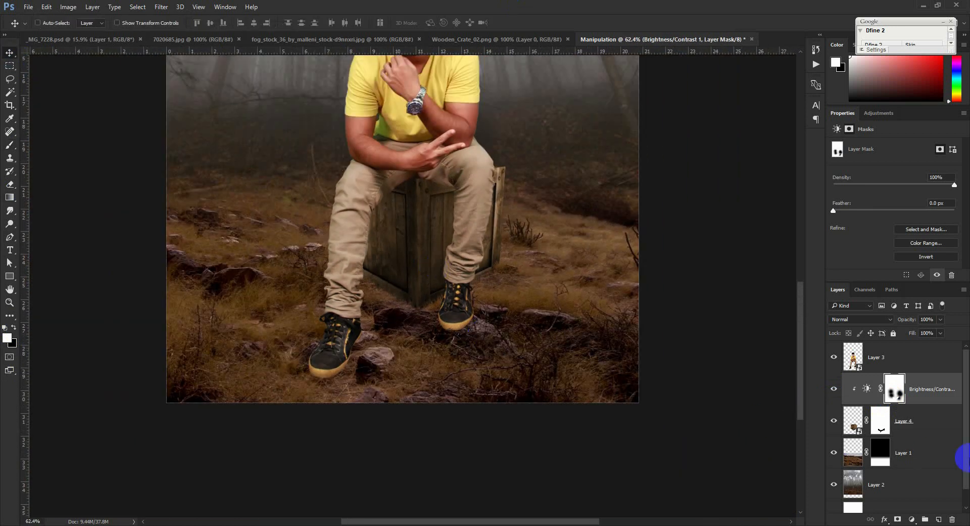
- Add a Brightness/Contrast adjustment above the hillside layer, set its brightness to -106, and invert its mask to black
left_click(945, 458)
left_click(911, 519)
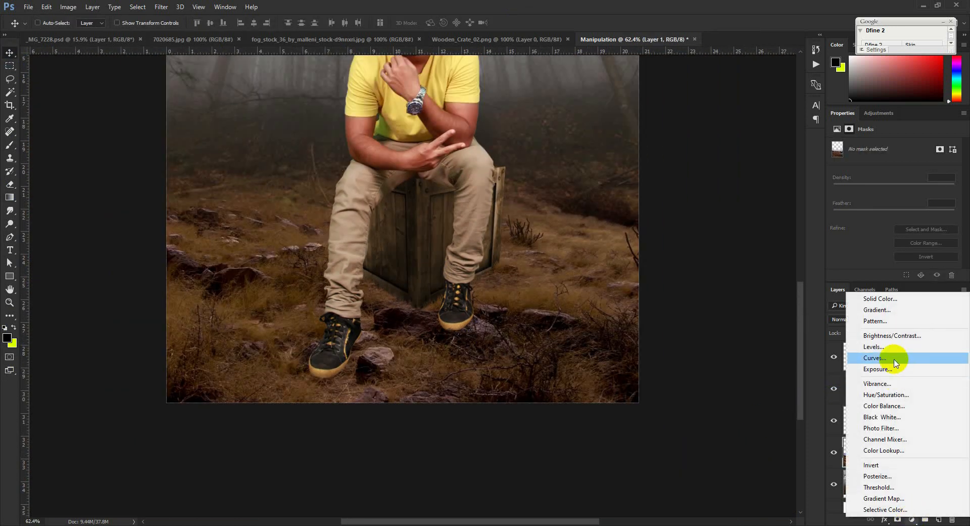
left_click(902, 336)
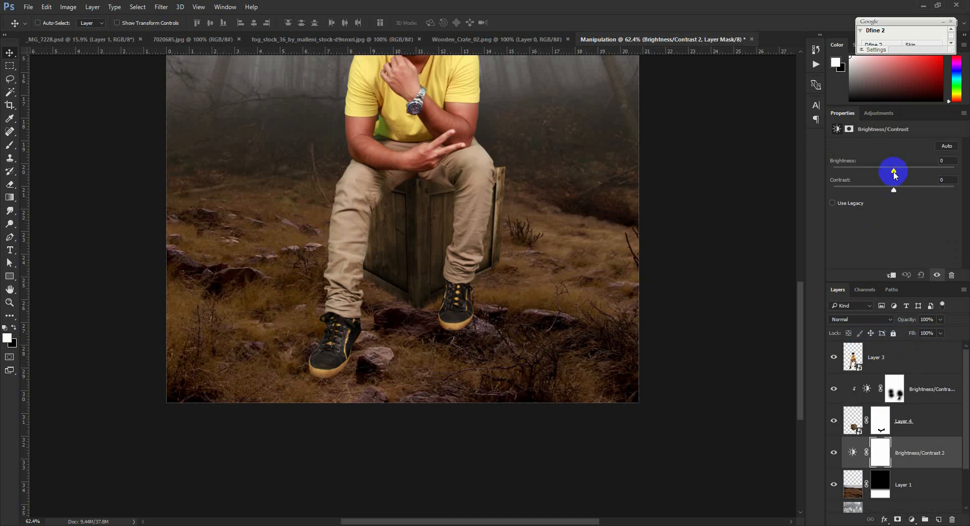
left_click_drag(894, 173, 851, 177)
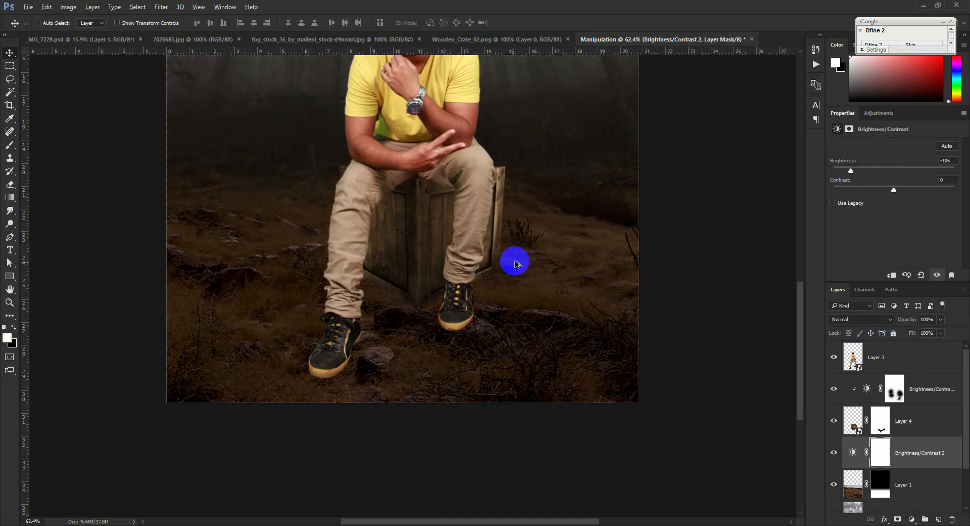
scroll(508, 269, "down", 2)
key("ctrl+i")
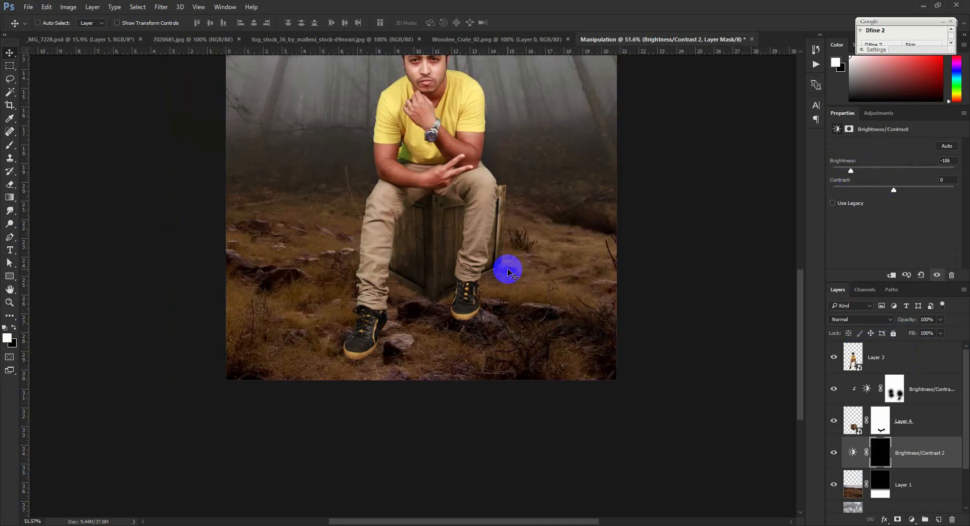
- Paint white with a soft 600 px brush on the new adjustment's mask to shade the ground beneath the crate and shoes, redoing unsatisfactory strokes
left_click(7, 148)
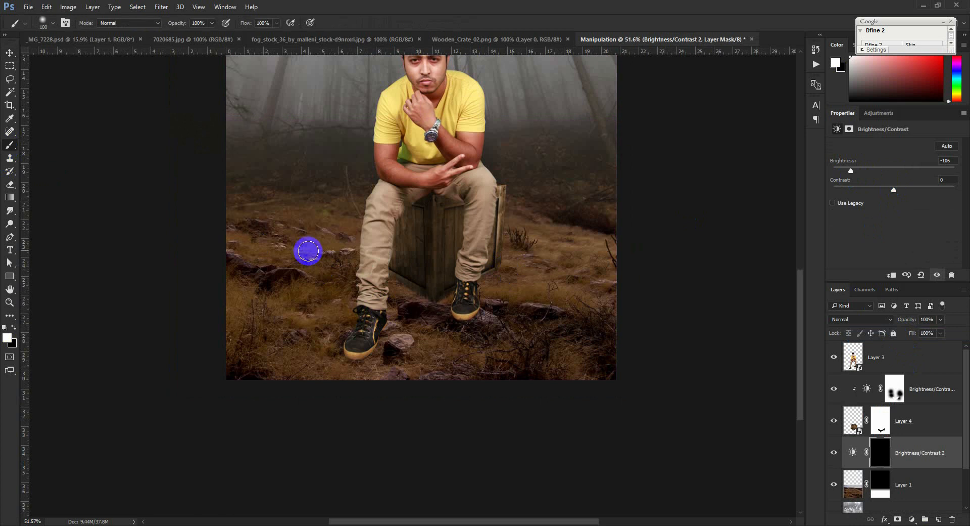
mouse_move(432, 276)
left_mouse_down()
mouse_move(418, 262)
mouse_move(401, 303)
mouse_move(345, 272)
mouse_move(448, 283)
left_mouse_up()
key("ctrl+z")
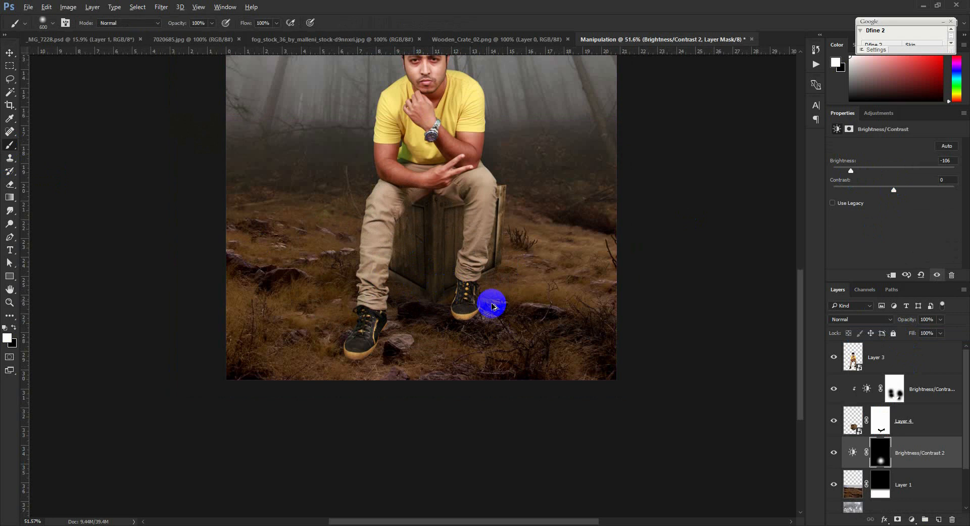
key("ctrl+alt+z")
left_click_drag(444, 295, 345, 326)
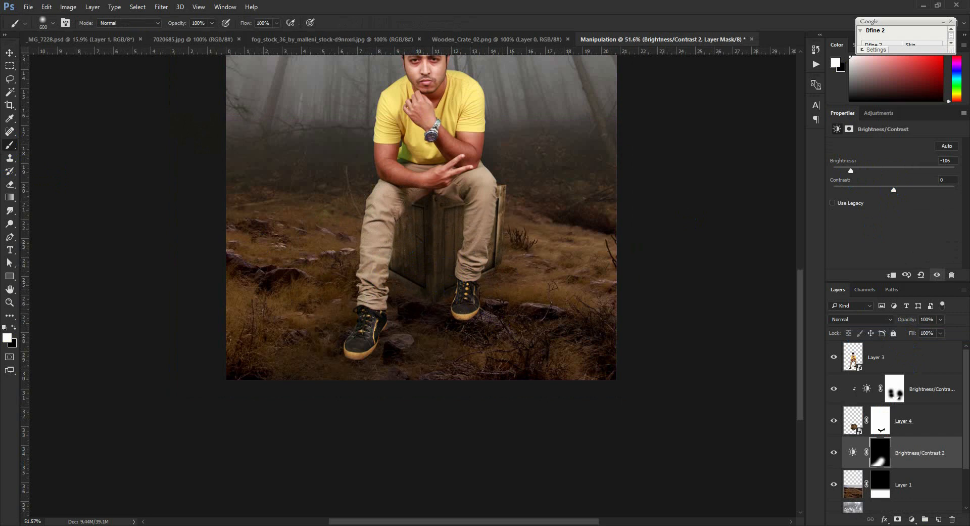
key("ctrl+z")
left_click_drag(430, 276, 293, 505)
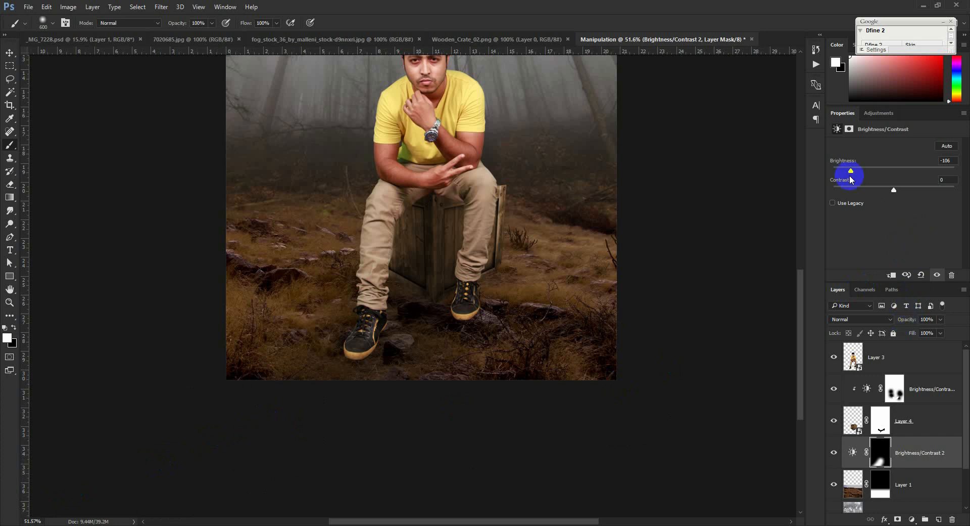
- Lower the ground shadow adjustment's brightness to -136 and select the hillside layer
left_click_drag(850, 175, 817, 175)
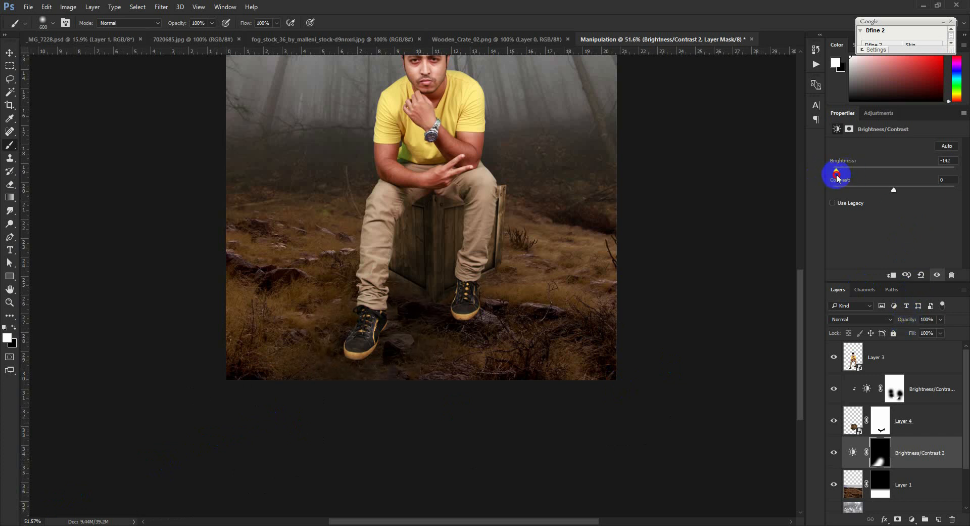
left_click(12, 53)
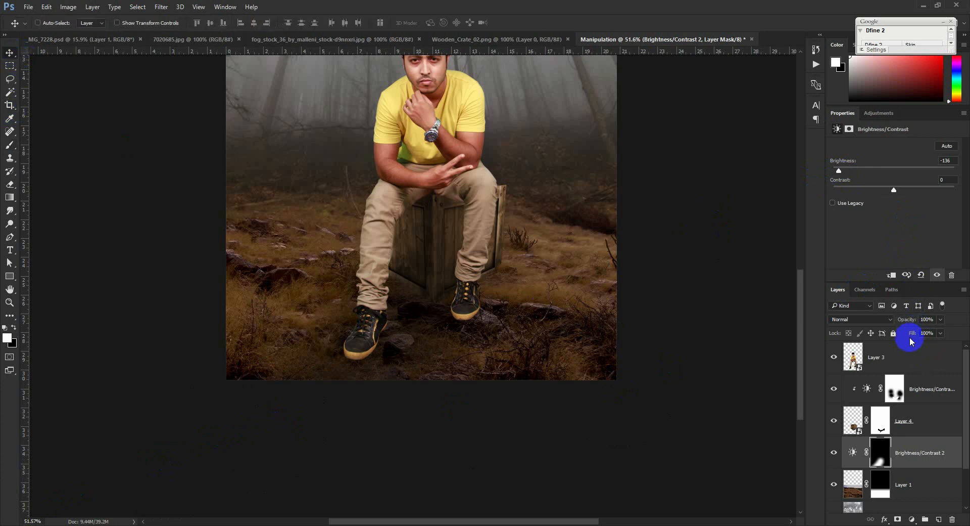
left_click(906, 490)
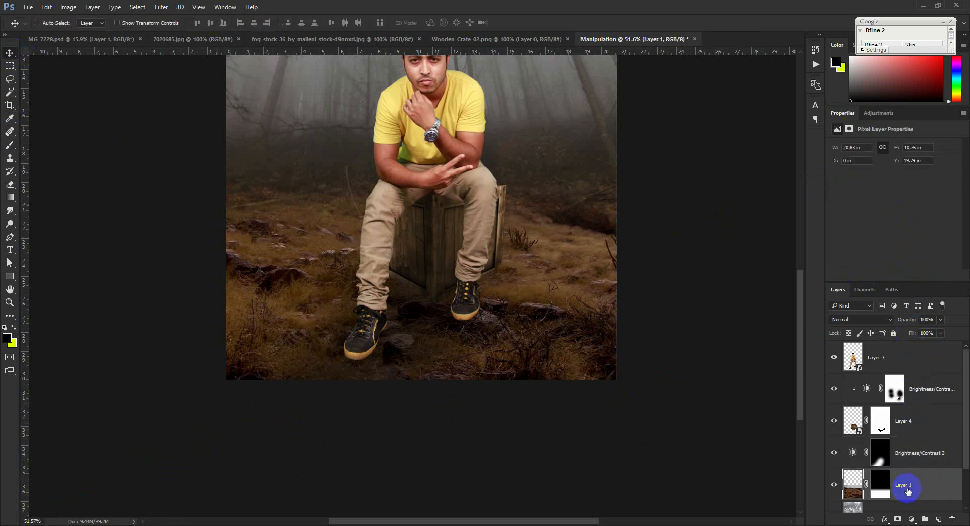
- Add a Brightness/Contrast adjustment clipped to the man's layer, set its brightness to -150, and invert its mask to black
scroll(908, 491, "down", 1)
scroll(899, 403, "up", 1)
left_click(900, 362)
left_click(918, 519)
left_click(917, 381)
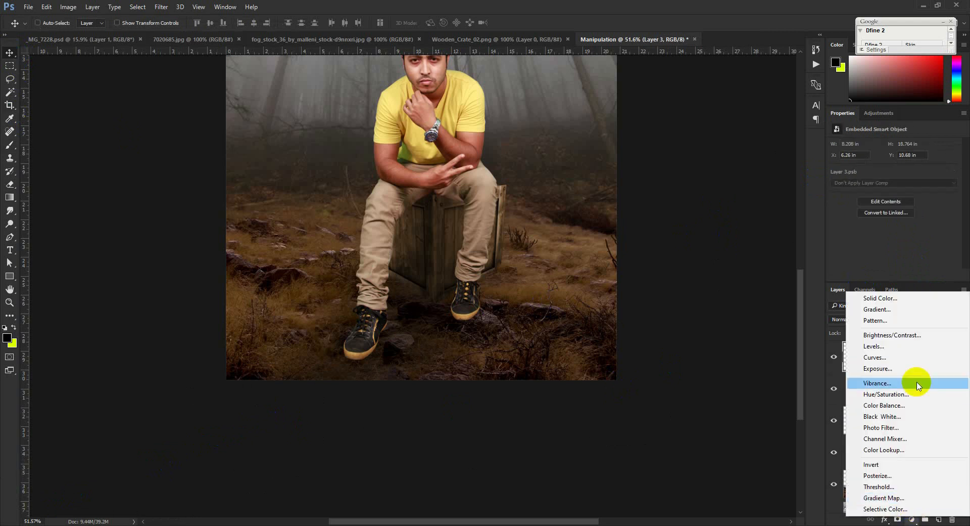
left_click(905, 346)
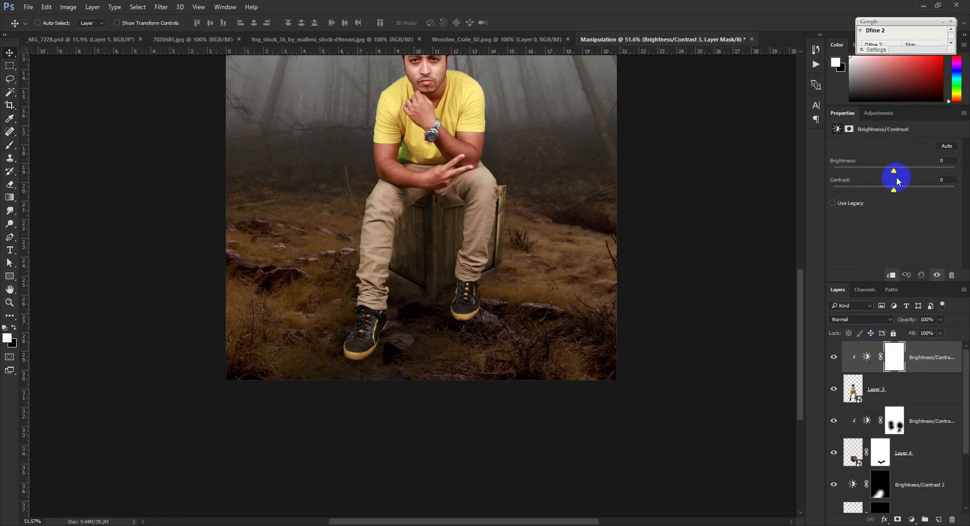
left_click_drag(896, 174, 654, 201)
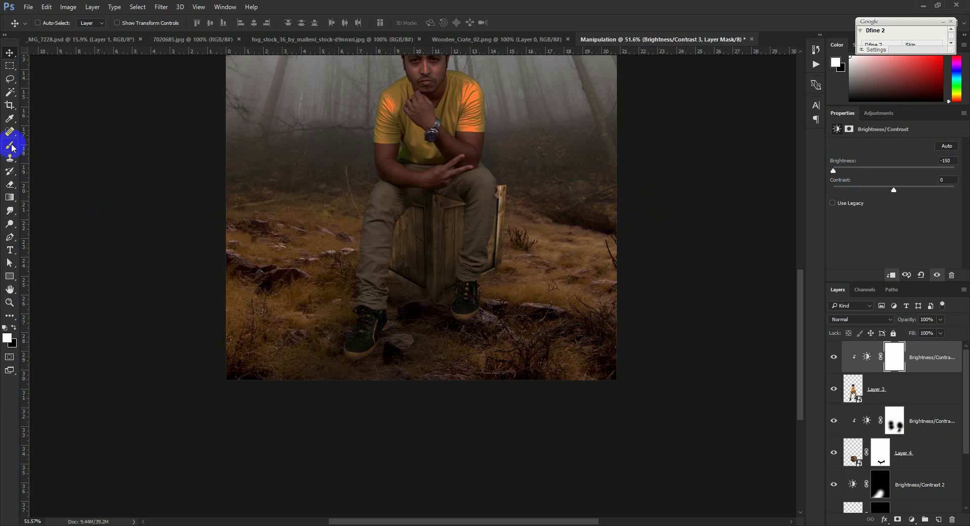
key("ctrl+i")
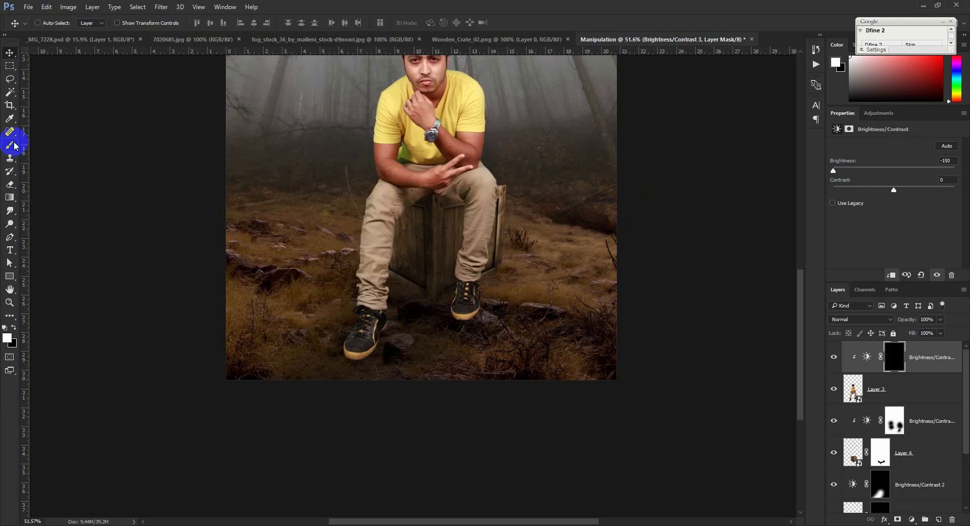
- Paint white with a soft 600 px brush on the new adjustment's mask to darken the lower legs and shoes, undoing strokes around the upper body
left_click(10, 145)
mouse_move(374, 377)
left_mouse_down()
mouse_move(442, 357)
mouse_move(405, 339)
mouse_move(392, 375)
mouse_move(337, 391)
mouse_move(278, 362)
mouse_move(397, 385)
mouse_move(508, 339)
mouse_move(467, 355)
mouse_move(498, 365)
mouse_move(525, 269)
mouse_move(586, 295)
mouse_move(550, 226)
mouse_move(587, 271)
mouse_move(331, 257)
mouse_move(307, 205)
mouse_move(357, 257)
mouse_move(405, 276)
mouse_move(434, 242)
left_mouse_up()
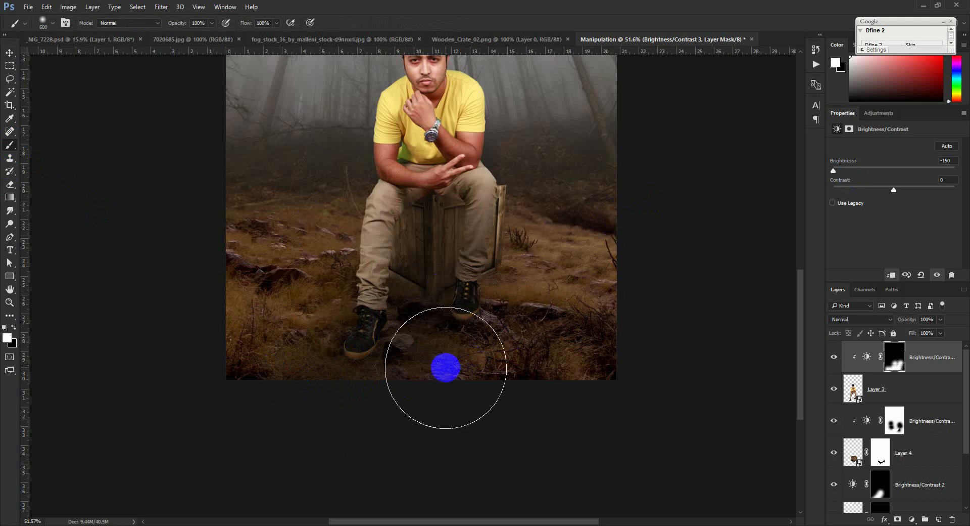
scroll(488, 448, "up", 5)
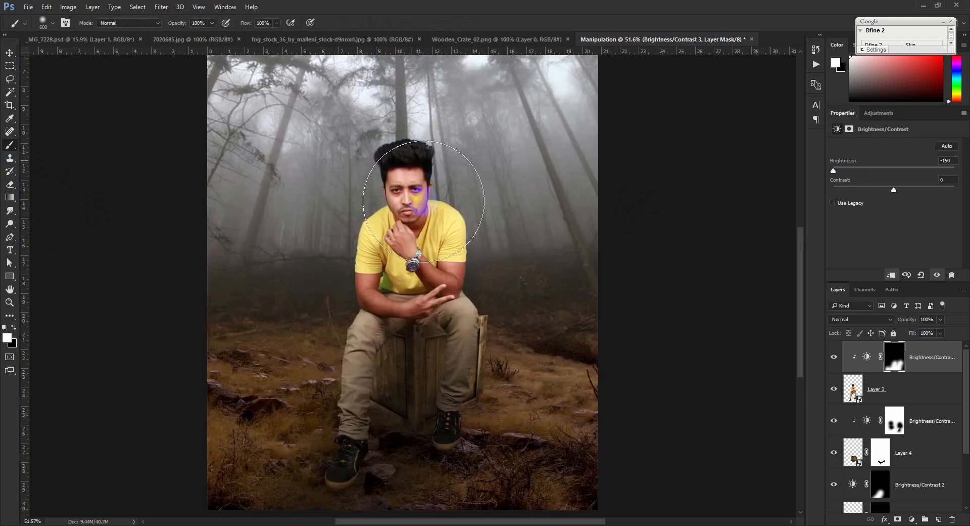
left_click_drag(399, 167, 388, 116)
mouse_move(528, 152)
left_mouse_down()
mouse_move(539, 214)
mouse_move(525, 249)
mouse_move(512, 241)
mouse_move(536, 317)
mouse_move(532, 356)
left_mouse_up()
key("ctrl+z")
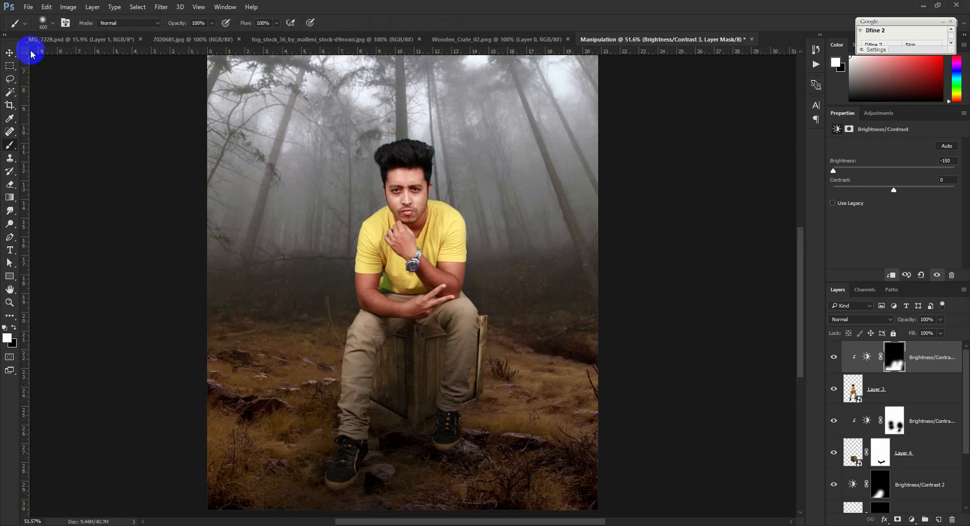
key("v")
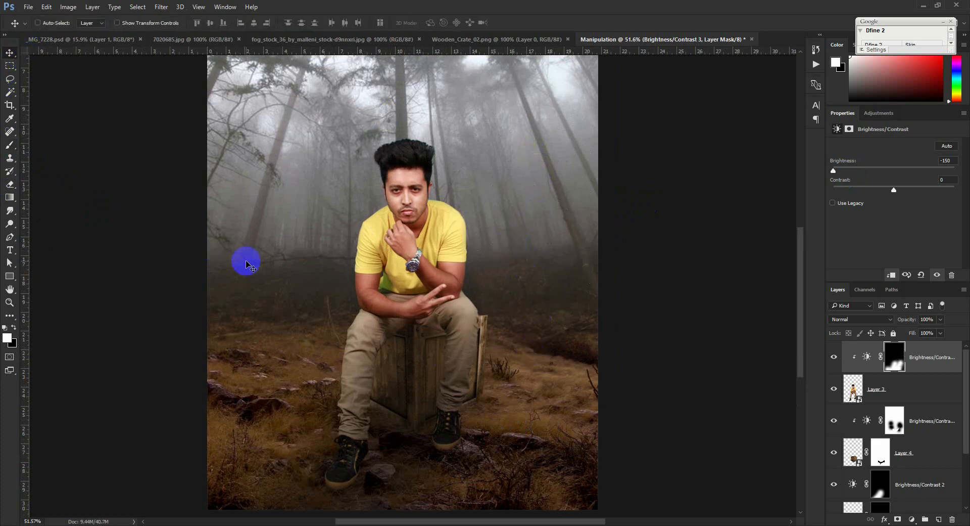
- Apply a 26 px Tilt-Shift blur to the foggy forest layer, with the focus area lowered to the man's knees
scroll(310, 267, "down", 4)
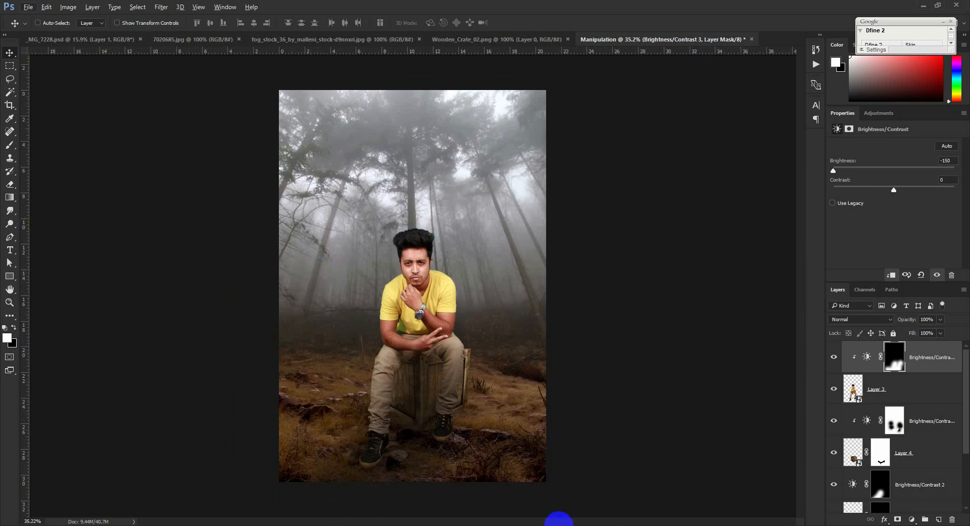
scroll(900, 413, "down", 3)
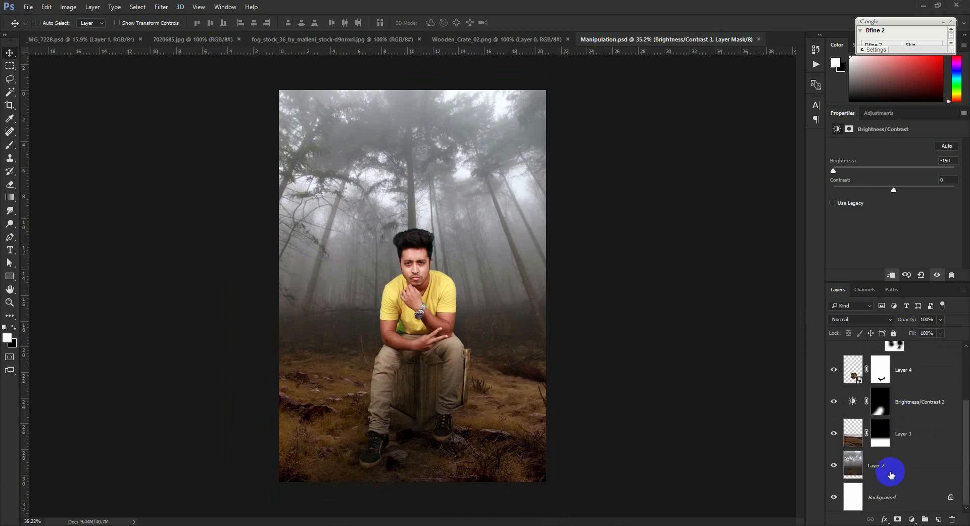
left_click(894, 458)
left_click(161, 7)
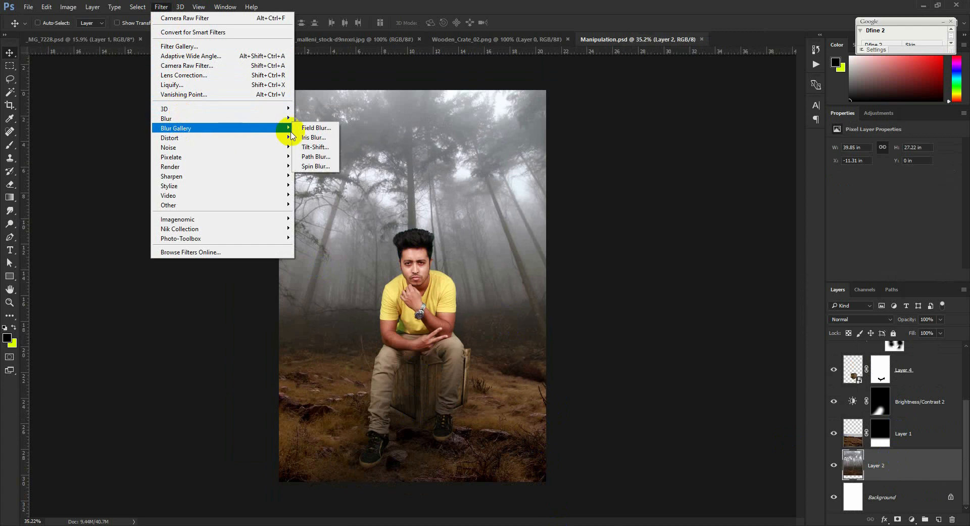
left_click(308, 149)
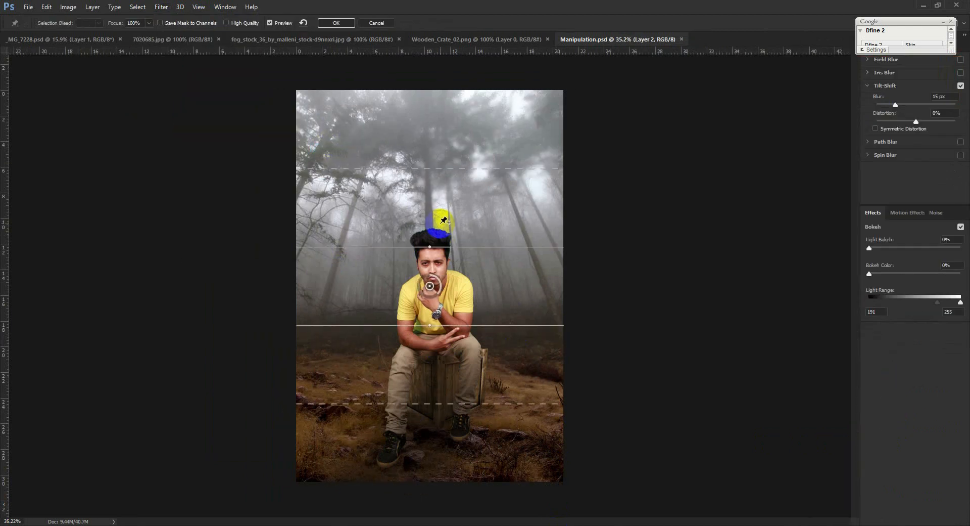
left_click_drag(432, 289, 425, 358)
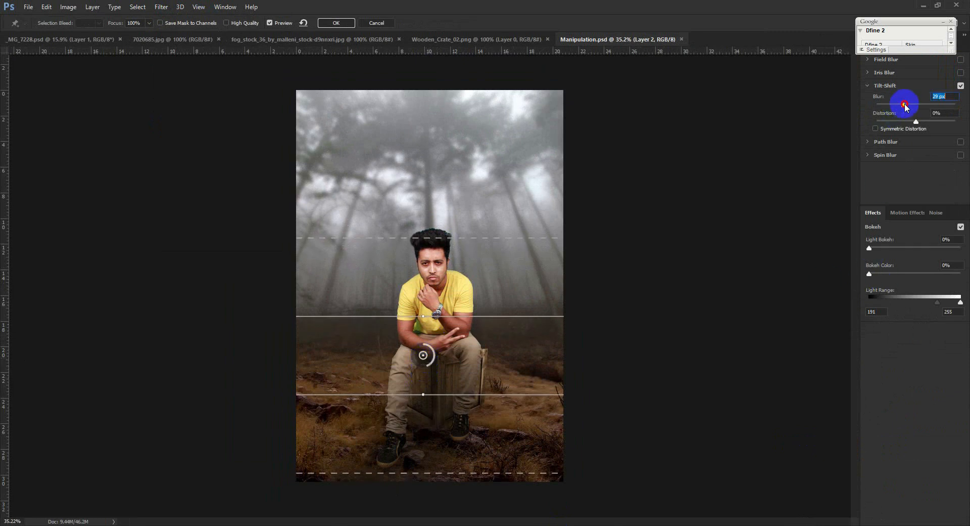
left_click_drag(904, 103, 903, 104)
left_click(943, 24)
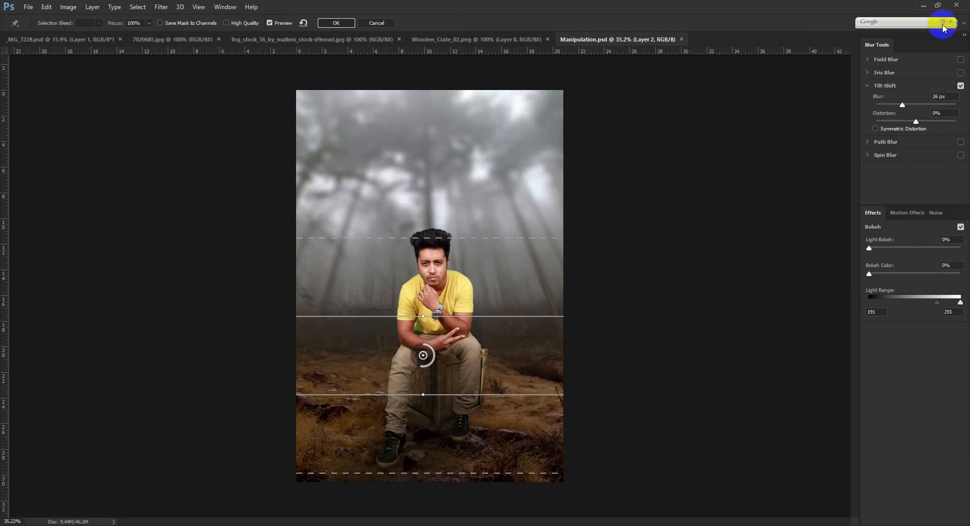
left_click(951, 21)
left_click(335, 23)
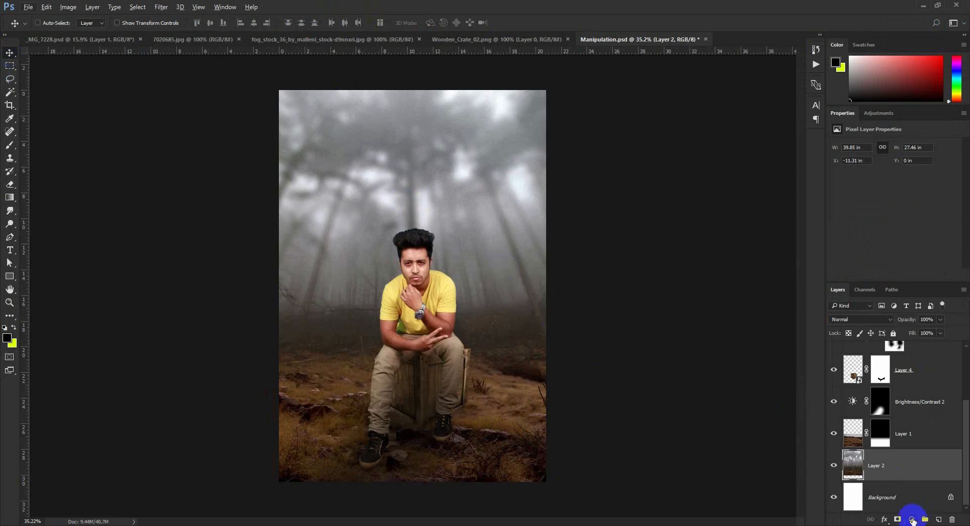
- Apply the Camera Raw Filter to the foggy forest layer, cooling its white balance to a blue cast
left_click(138, 7)
mouse_move(160, 9)
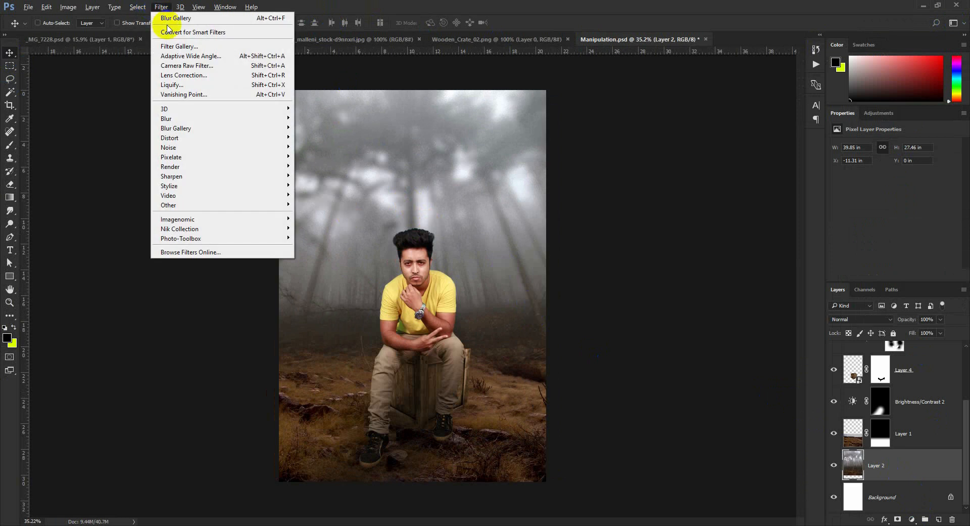
left_click(190, 67)
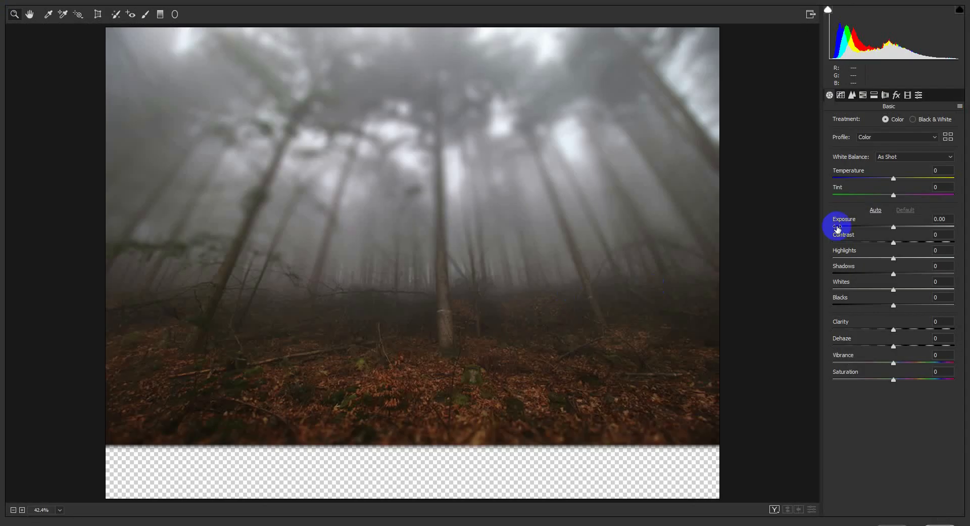
left_click_drag(894, 179, 902, 197)
key("Return")
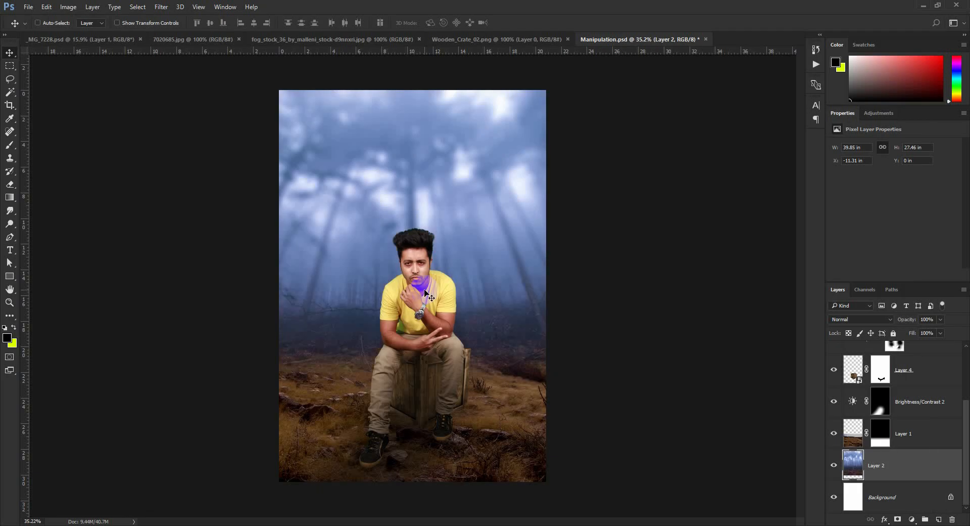
- Apply the same Camera Raw Filter settings to the hillside layer
left_click(914, 433)
left_click(162, 7)
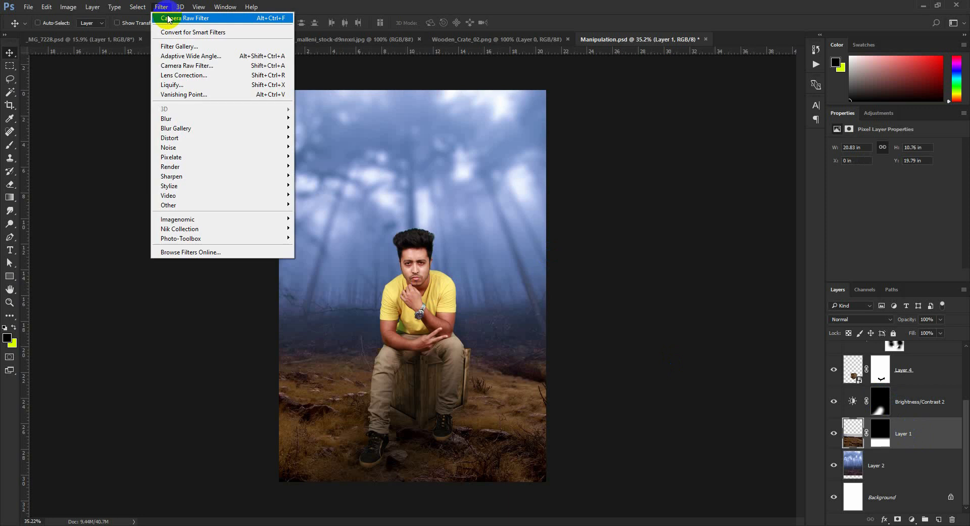
left_click(168, 18)
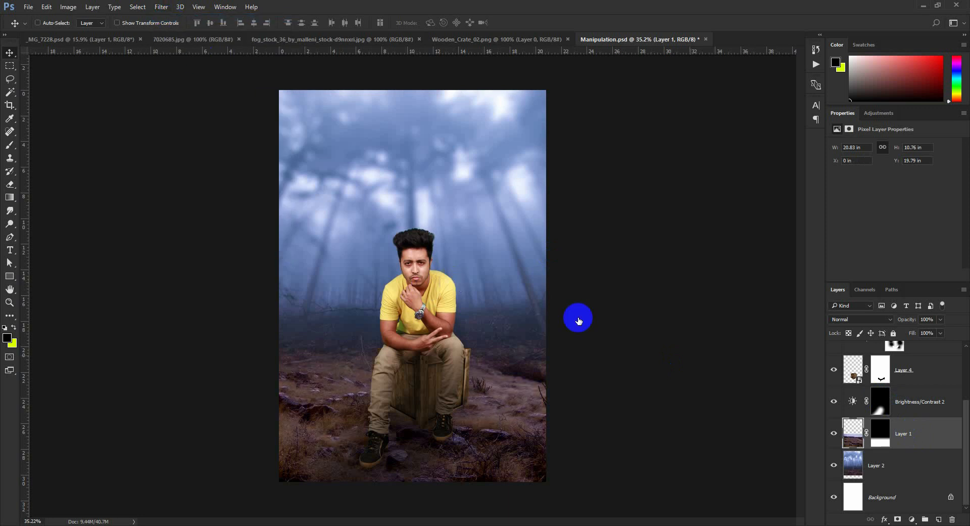
- Apply the Camera Raw Filter to the man's layer with the temperature at -25, and collapse its smart filter list
scroll(918, 400, "up", 3)
left_click(916, 395)
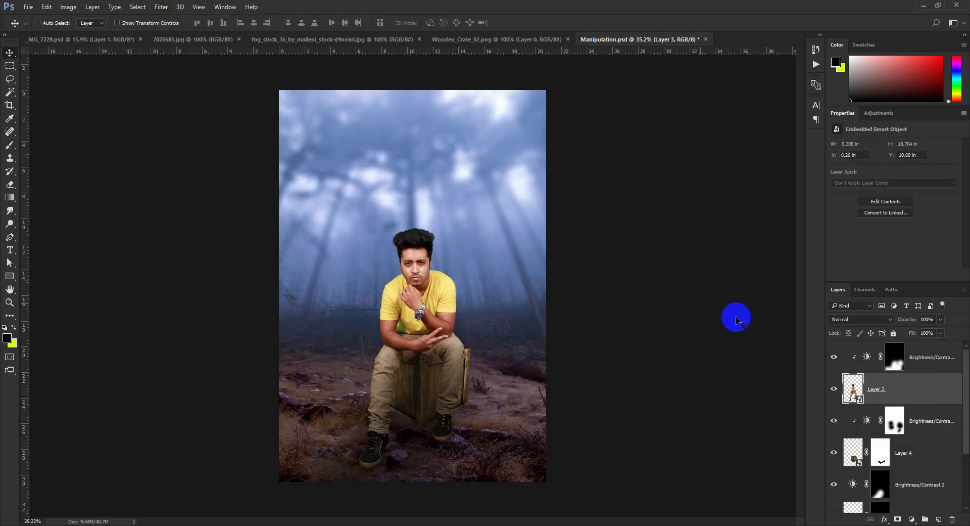
left_click(162, 6)
left_click(164, 19)
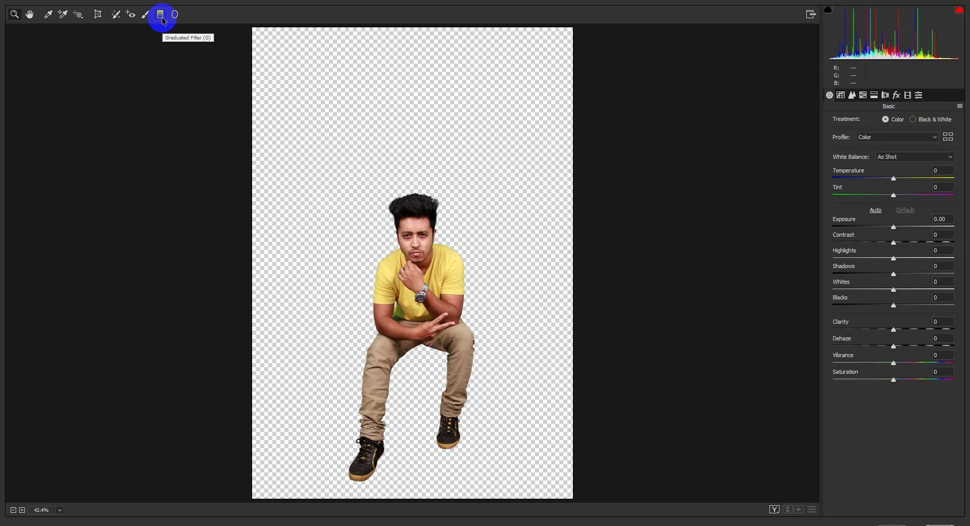
left_click_drag(894, 177, 879, 179)
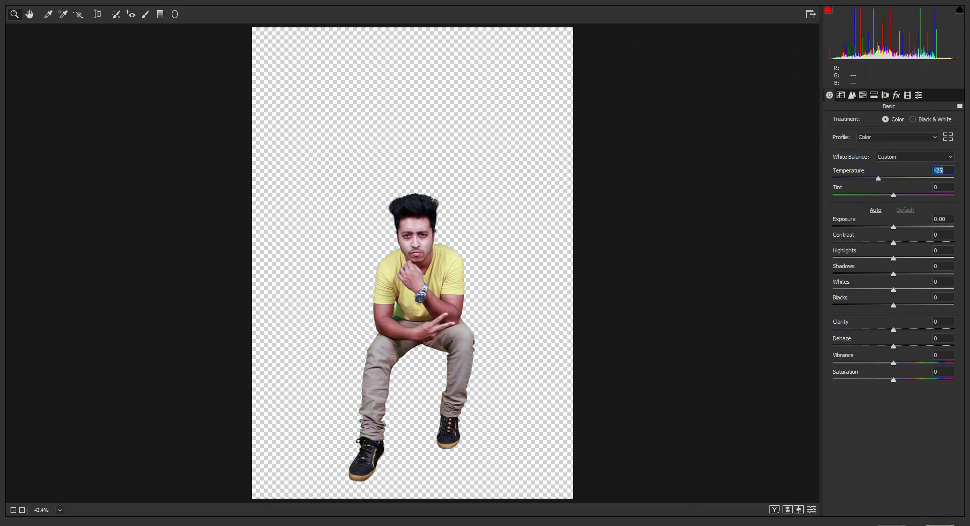
left_click(941, 523)
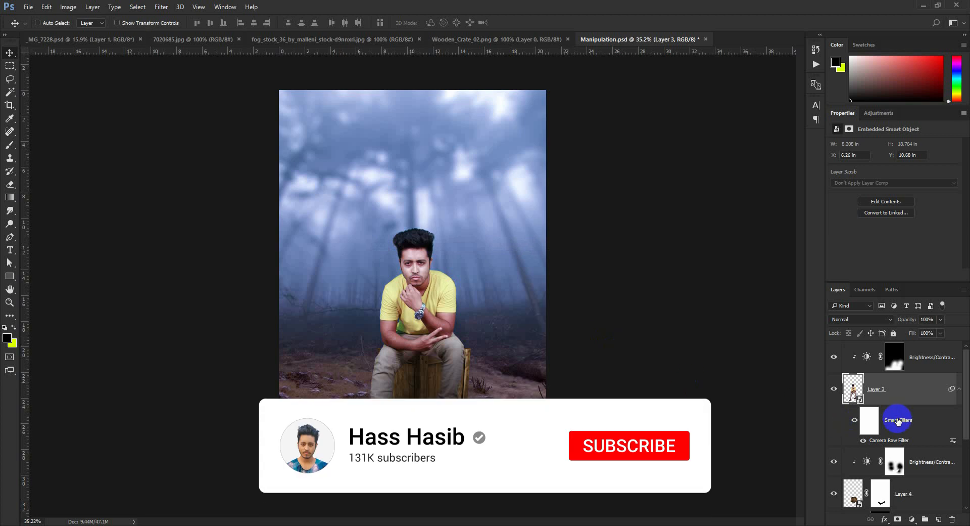
left_click(958, 388)
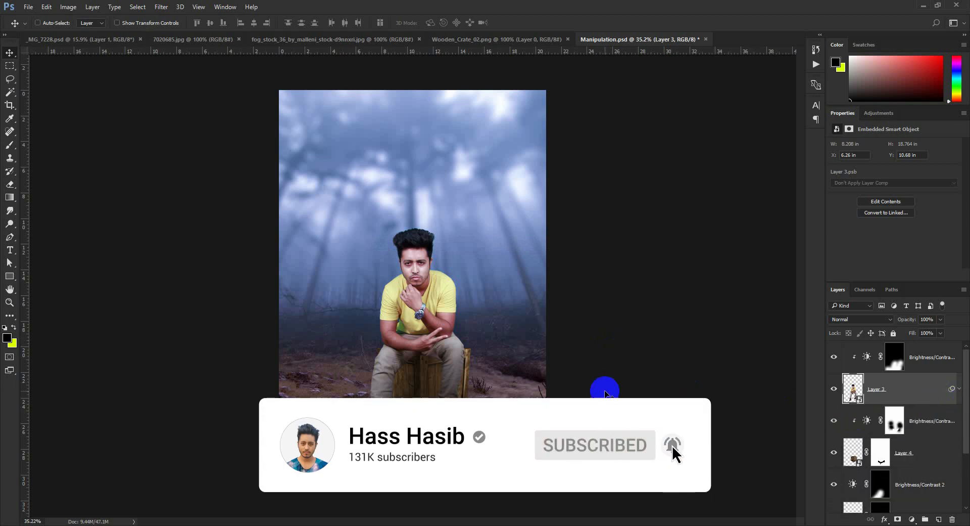
- Apply the Camera Raw Filter to the foggy forest layer with the highlights lowered to -100
scroll(862, 514, "down", 3)
left_click(877, 472)
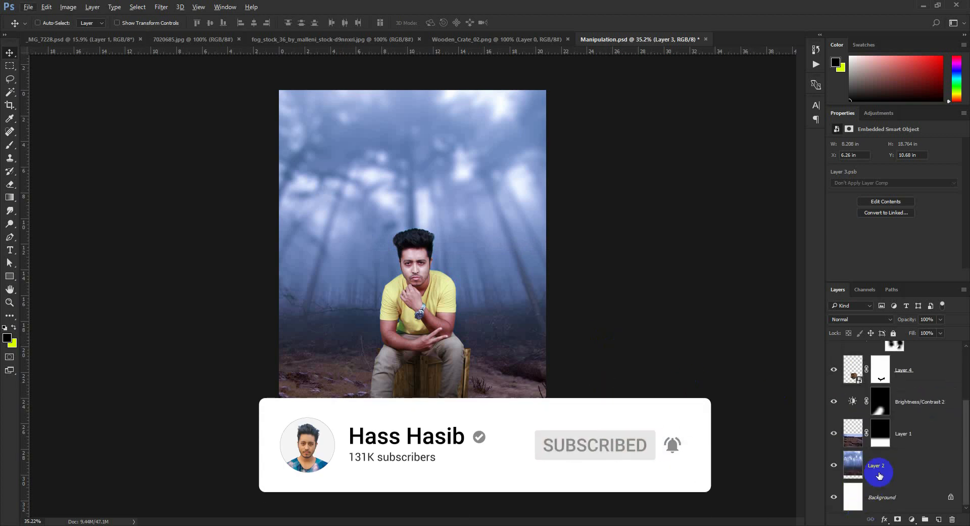
left_click(162, 7)
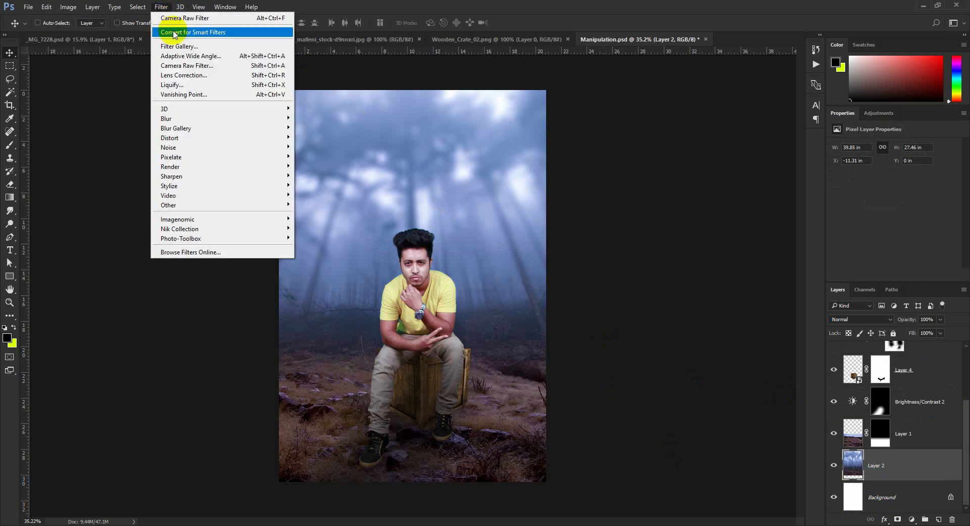
left_click(177, 65)
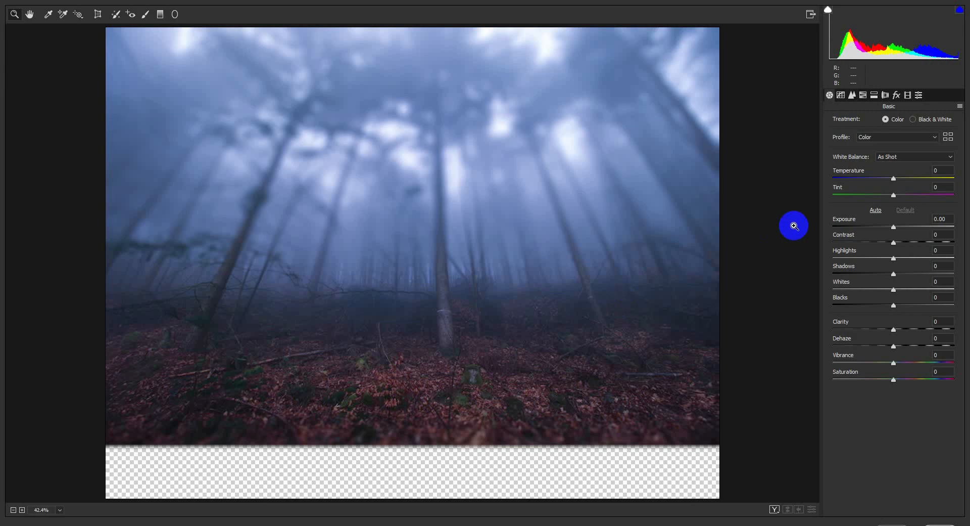
left_click_drag(893, 258, 746, 265)
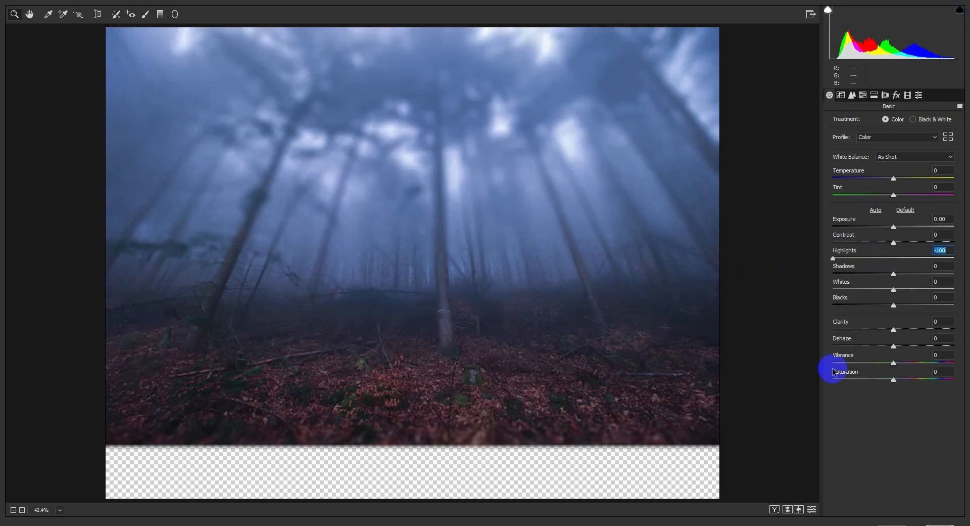
left_click(940, 524)
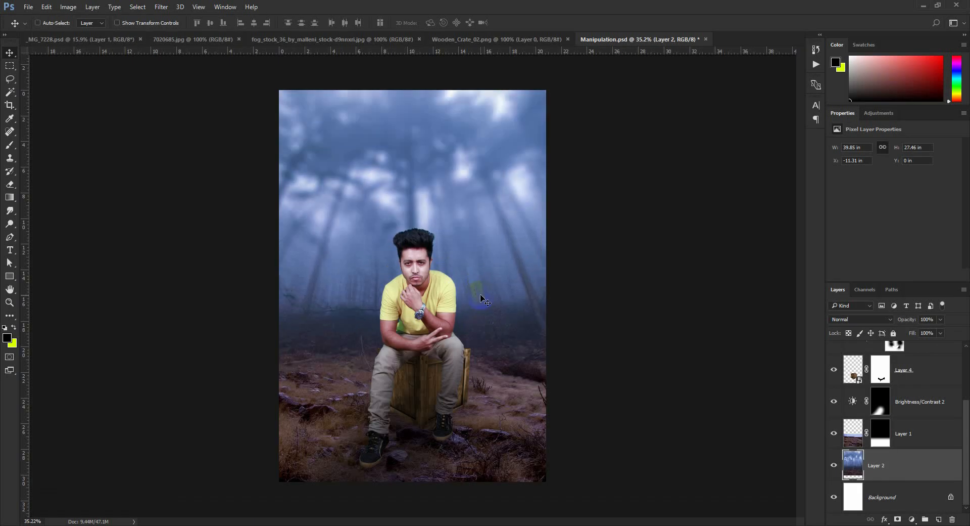
- Add a new empty layer above the crate's brightness adjustment, directly beneath the man's layer
left_click_drag(356, 498, 369, 498)
left_click_drag(385, 405, 382, 378)
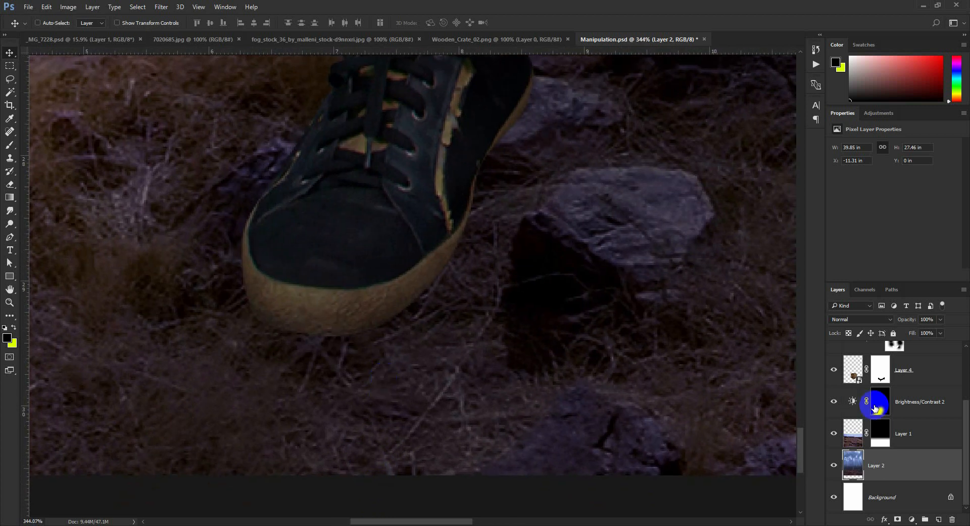
scroll(887, 427, "up", 2)
left_click(913, 393)
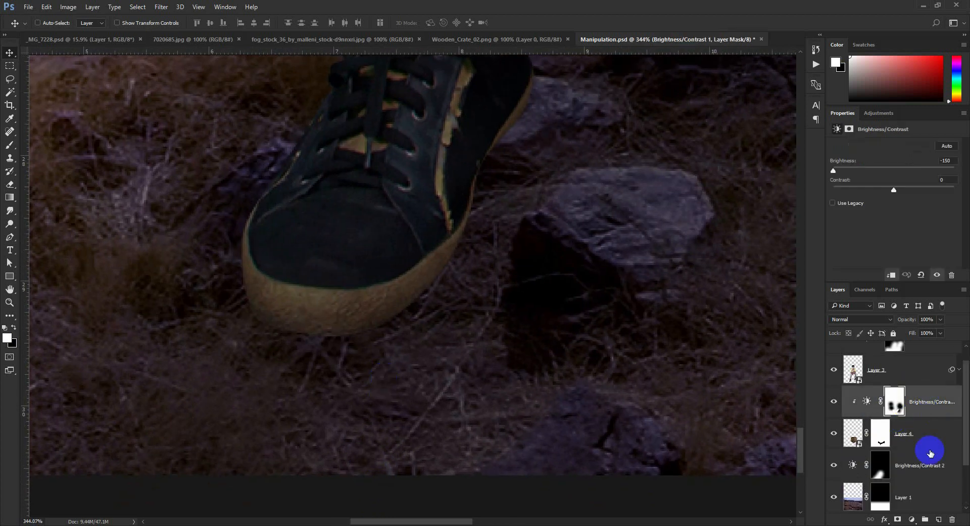
left_click(938, 519)
- Paint soft black contact shadows on the new layer around the sole and edges of the man's front shoe, using a small brush
left_click(10, 146)
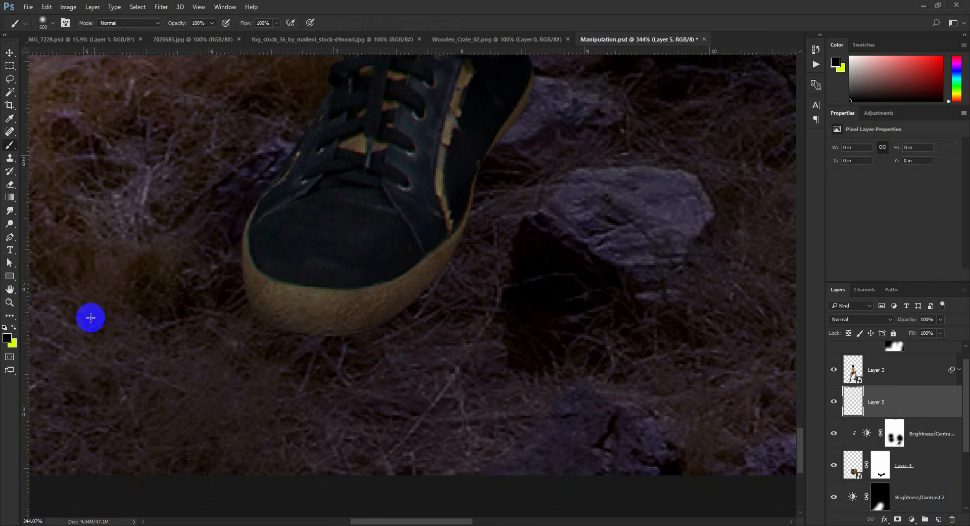
key("bracketleft")
key("bracketleft")
key("bracketleft")
key("bracketleft")
key("bracketleft")
key("bracketleft")
key("bracketleft")
key("bracketleft")
key("bracketleft")
key("bracketleft")
key("bracketleft")
key("bracketleft")
key("bracketleft")
key("bracketleft")
key("bracketleft")
key("bracketleft")
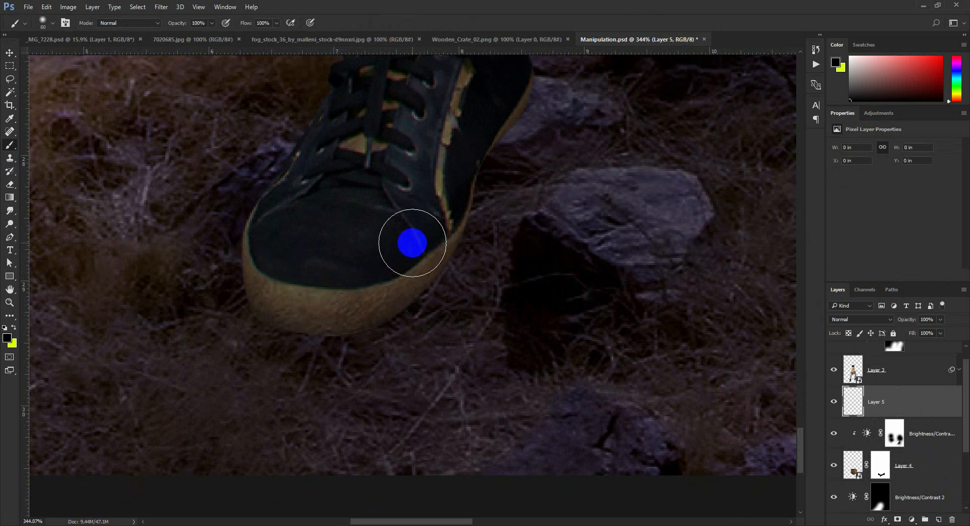
mouse_move(402, 278)
left_mouse_down()
mouse_move(347, 313)
mouse_move(357, 317)
mouse_move(468, 223)
mouse_move(452, 238)
mouse_move(544, 130)
left_mouse_up()
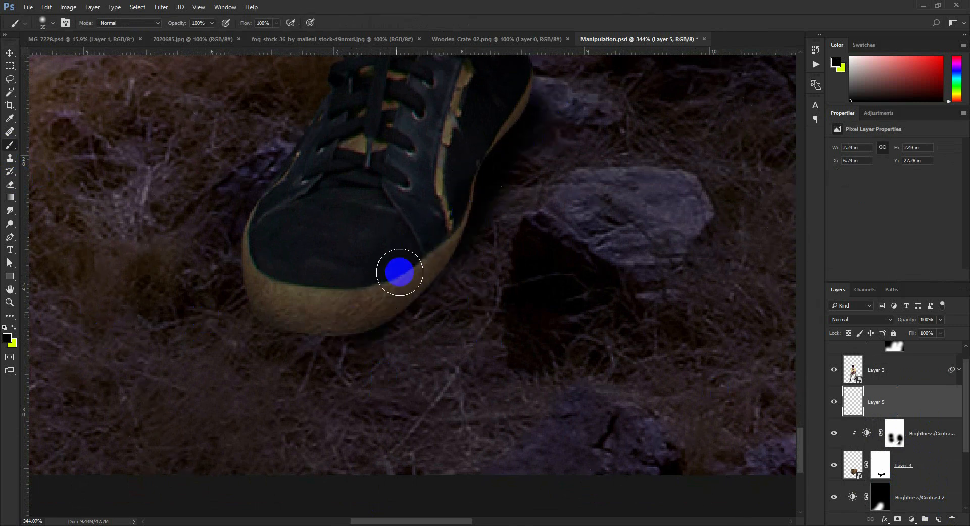
mouse_move(289, 310)
left_mouse_down()
mouse_move(373, 309)
mouse_move(286, 304)
mouse_move(355, 307)
mouse_move(414, 284)
mouse_move(461, 178)
left_mouse_up()
mouse_move(563, 147)
left_mouse_down()
mouse_move(264, 316)
mouse_move(255, 333)
left_mouse_up()
- Undo the dark stroke beside the man's other shoe and paint a softer black shadow there with a 150 px brush
mouse_move(577, 255)
left_mouse_down()
mouse_move(382, 347)
mouse_move(485, 396)
mouse_move(468, 353)
mouse_move(475, 325)
mouse_move(435, 142)
left_mouse_up()
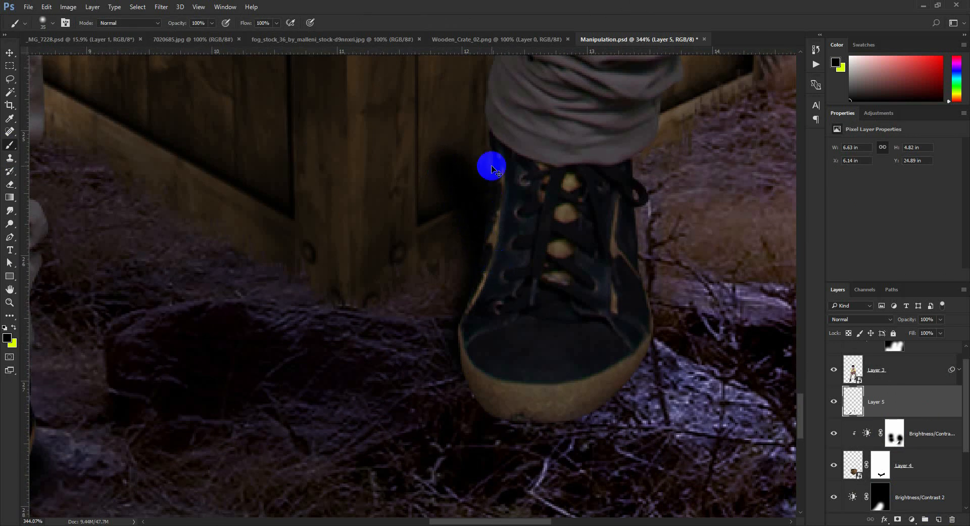
key("ctrl+z")
key("bracketright")
key("bracketright")
key("bracketright")
key("bracketright")
key("bracketright")
key("bracketright")
key("bracketright")
key("bracketright")
key("bracketright")
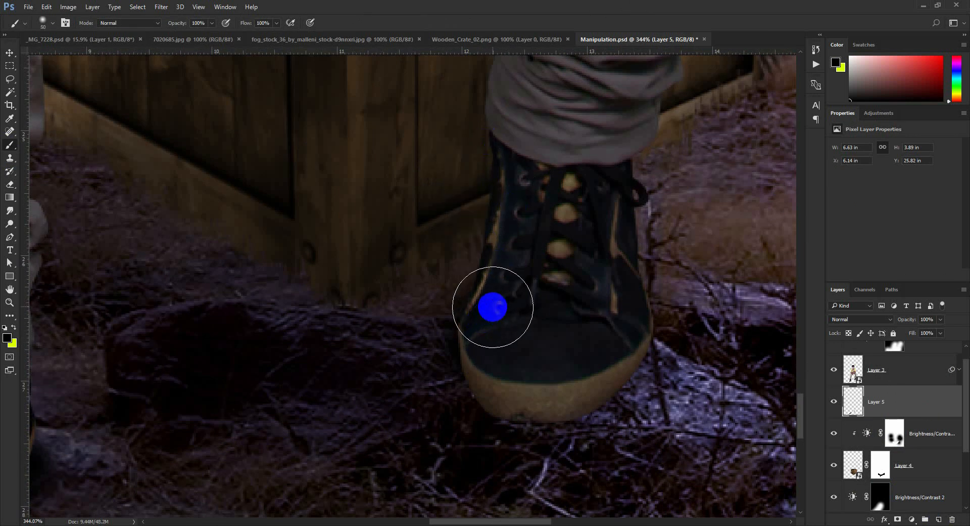
key("bracketright")
left_click(502, 284)
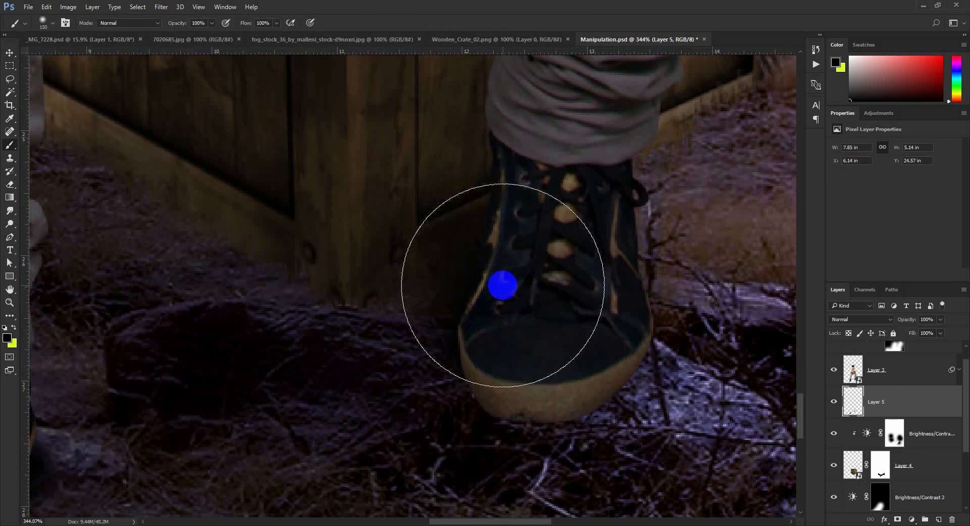
- Lower the opacity of the shoe shadow layer to 62%
left_click(10, 53)
scroll(358, 317, "down", 10)
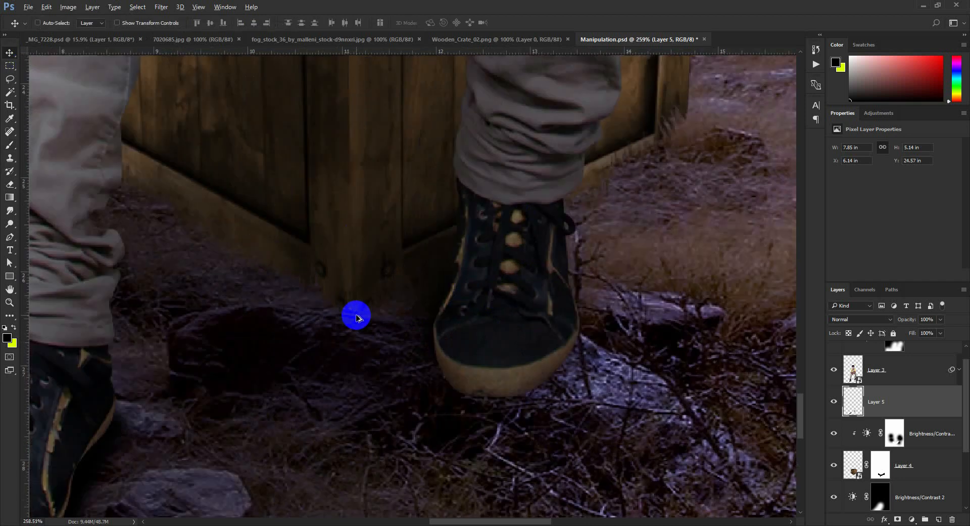
scroll(358, 316, "down", 1)
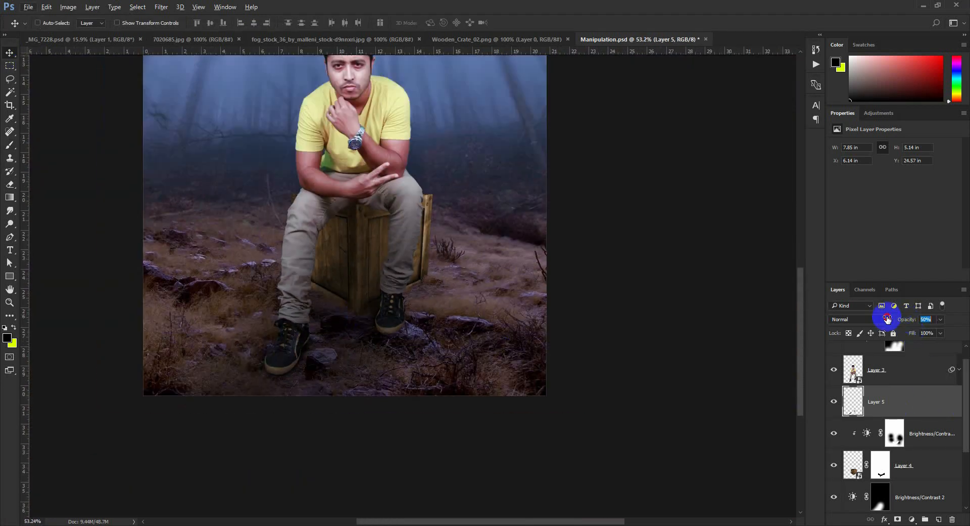
scroll(516, 402, "down", 3)
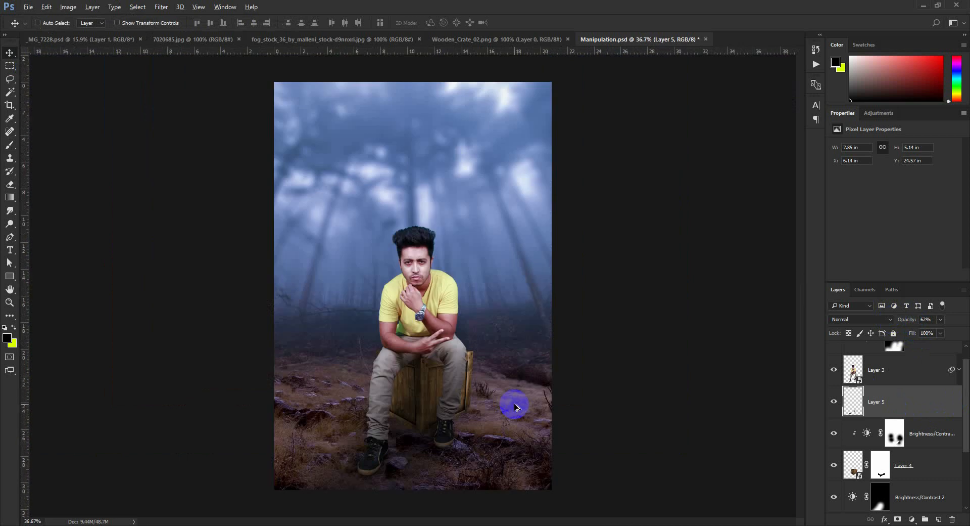
scroll(546, 406, "up", 1)
scroll(882, 445, "up", 1)
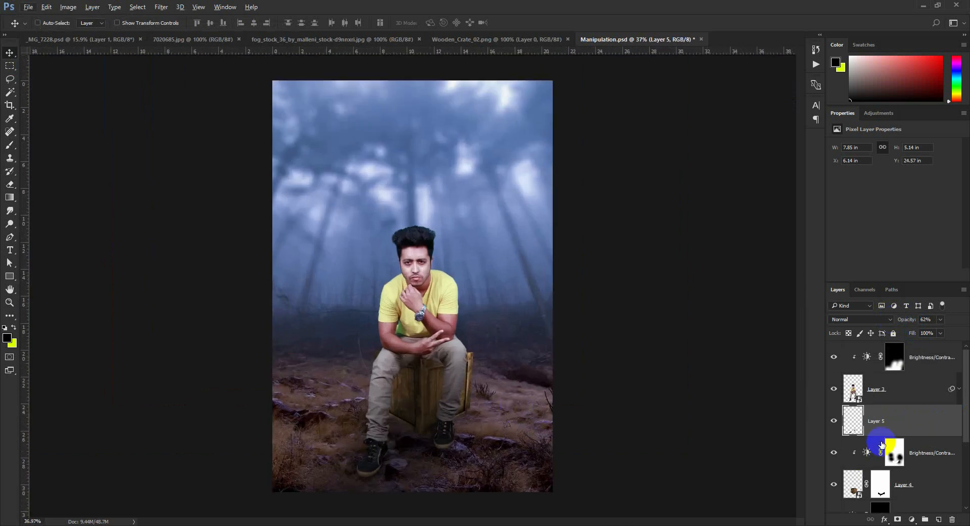
- Add a Photo Filter adjustment above the man's brightness adjustment, using the Cyan filter at 42% density
left_click(934, 365)
left_click(912, 519)
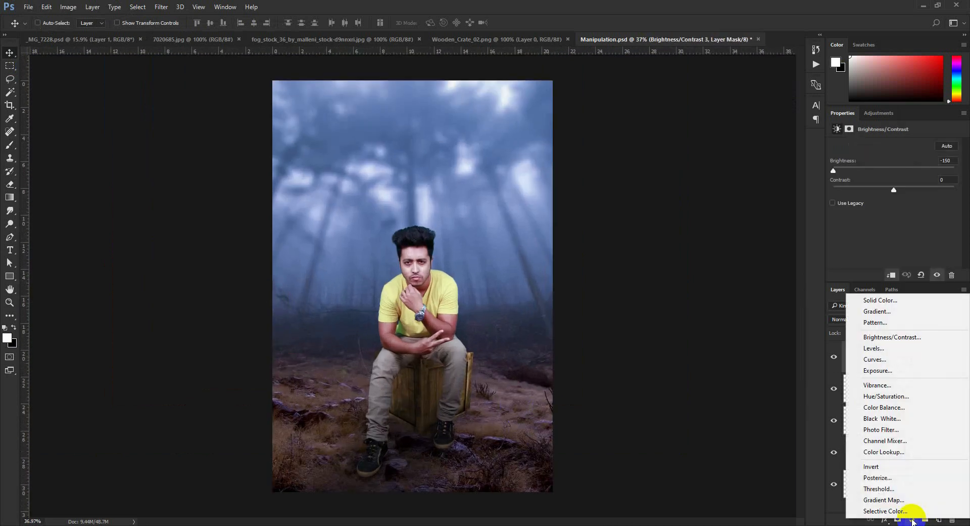
left_click(884, 430)
left_click(904, 146)
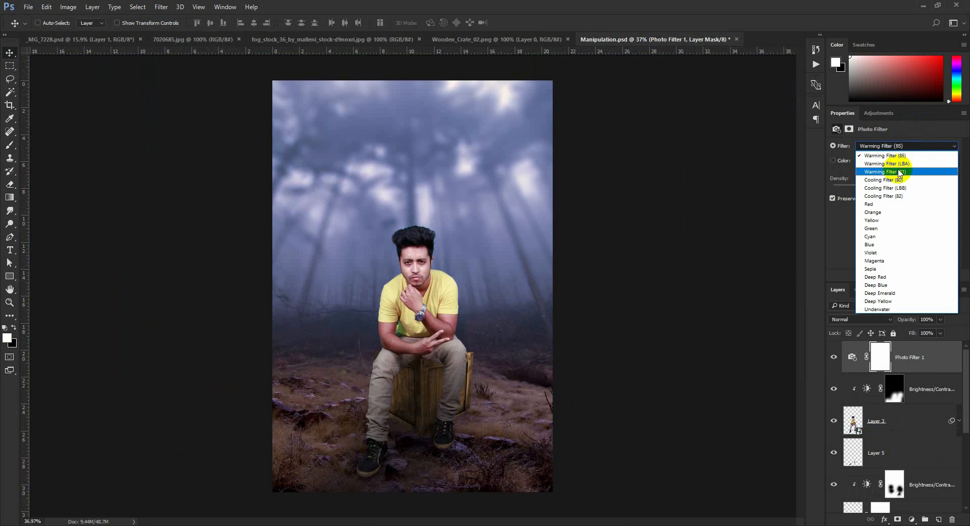
left_click(880, 245)
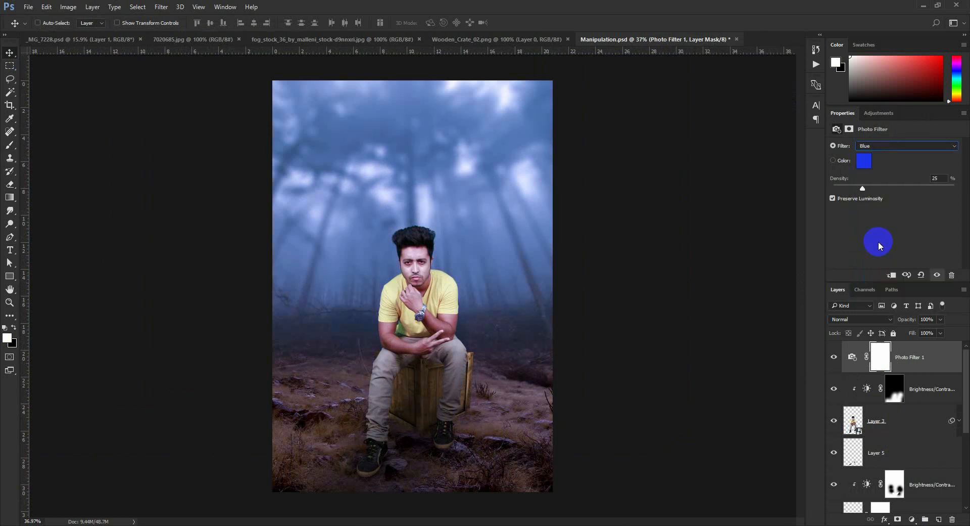
scroll(882, 147, "down", 1)
left_click(881, 146)
left_click(873, 239)
left_click(881, 354)
left_click_drag(866, 189, 907, 200)
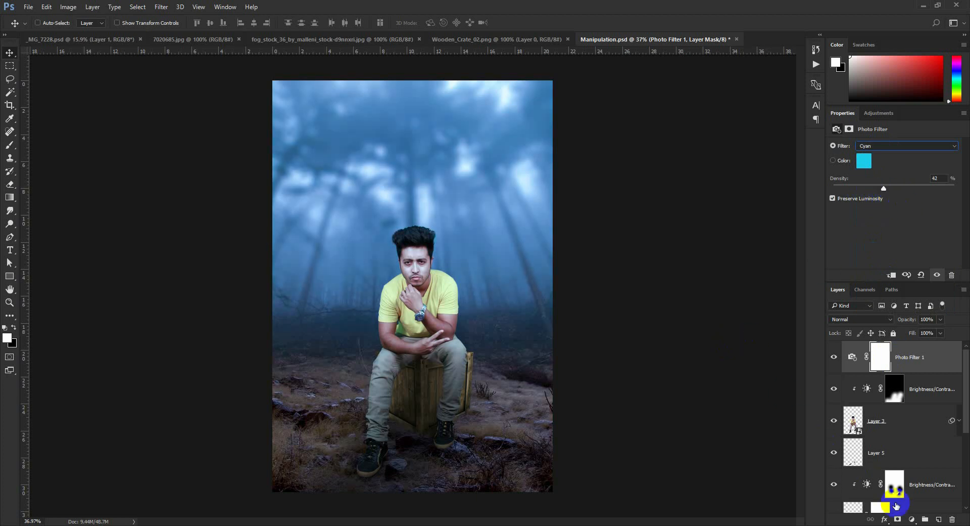
- Add a Curves adjustment above the Photo Filter and lower its white point and midtones to darken the whole image
left_click(913, 519)
left_click(918, 363)
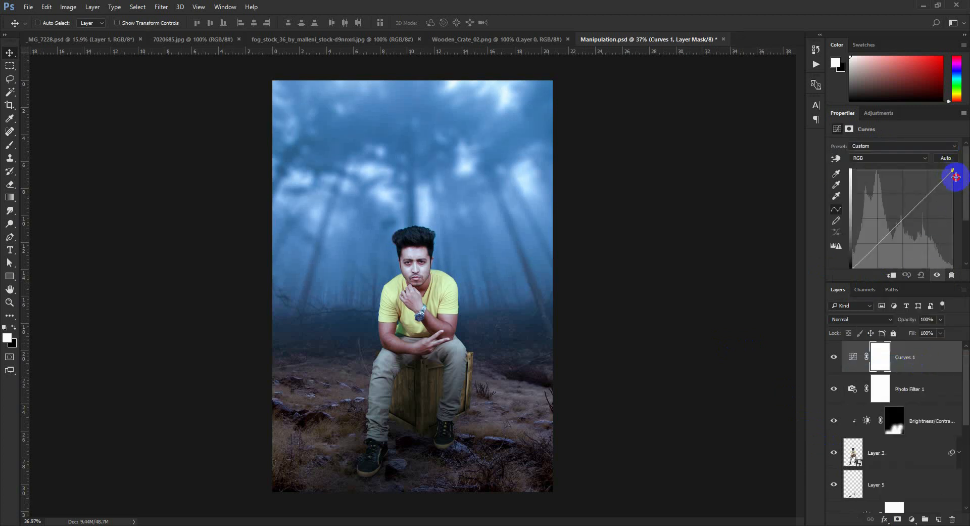
left_click_drag(956, 177, 966, 195)
left_click_drag(902, 233, 898, 241)
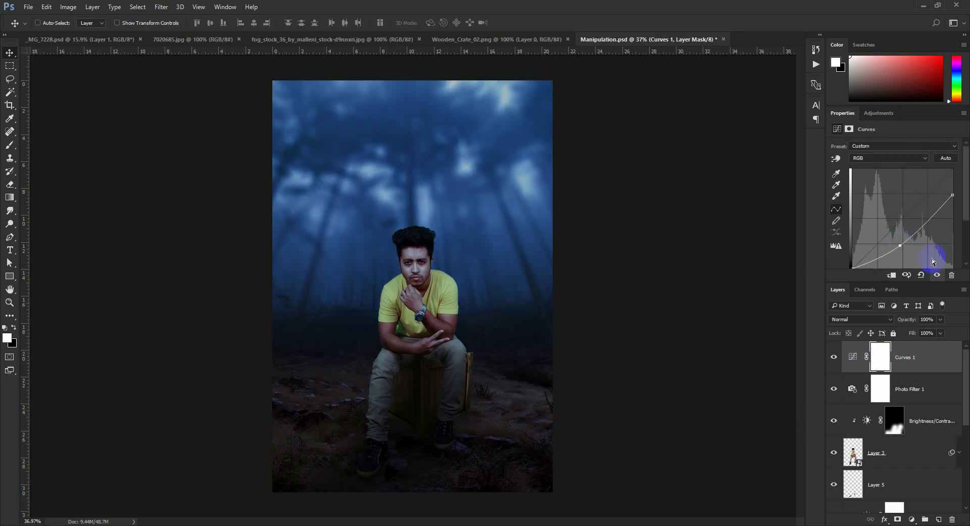
- Mask the Curves darkening away around the man's head with a very large soft black brush, and set the Curves layer's opacity to 70%
left_click(9, 145)
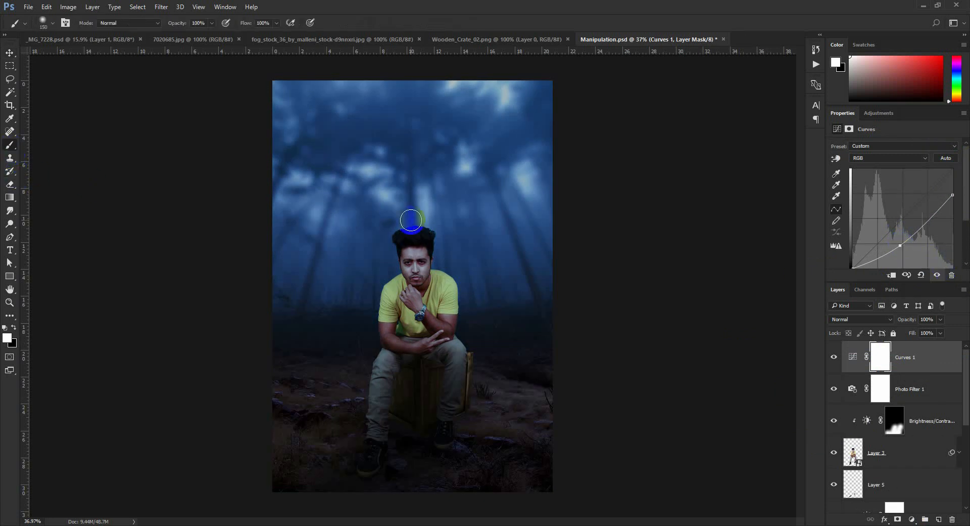
key("bracketright")
key("bracketright")
key("bracketright")
key("bracketright")
key("bracketright")
key("bracketright")
key("bracketright")
key("bracketright")
key("bracketright")
key("bracketright")
key("bracketright")
key("bracketright")
key("bracketright")
key("bracketright")
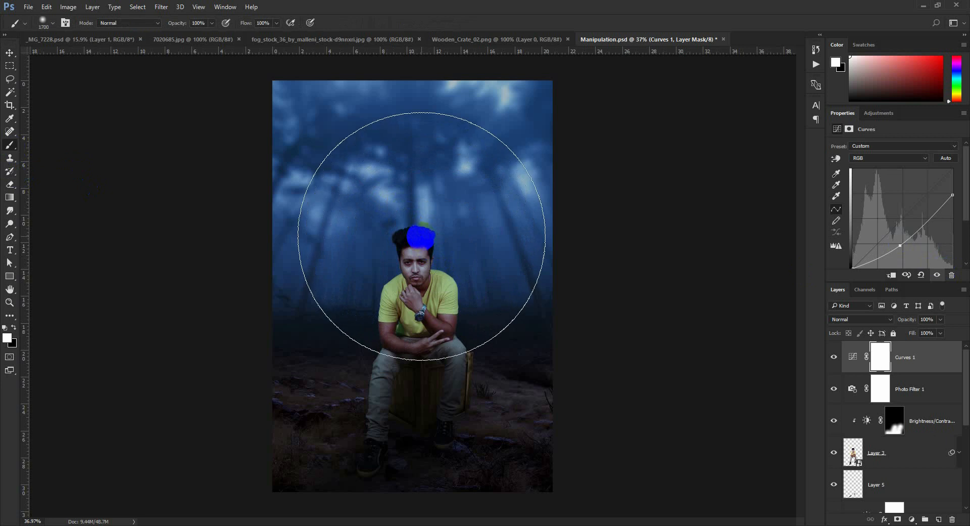
left_click(17, 329)
left_click(422, 232)
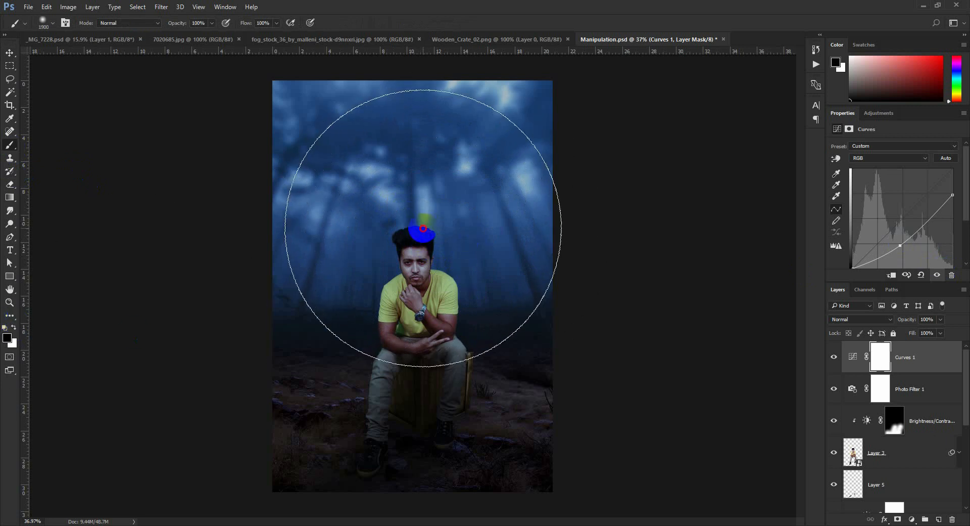
key("bracketright")
key("bracketright")
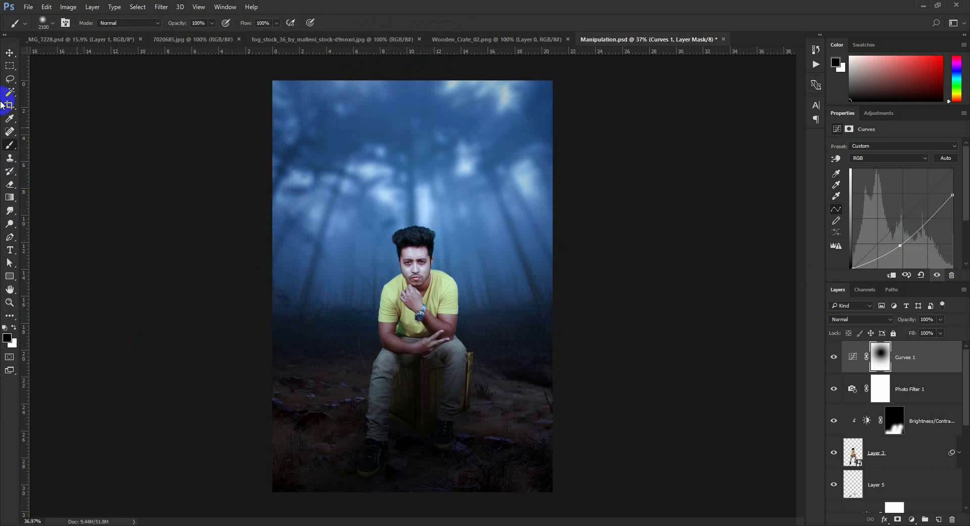
left_click(8, 53)
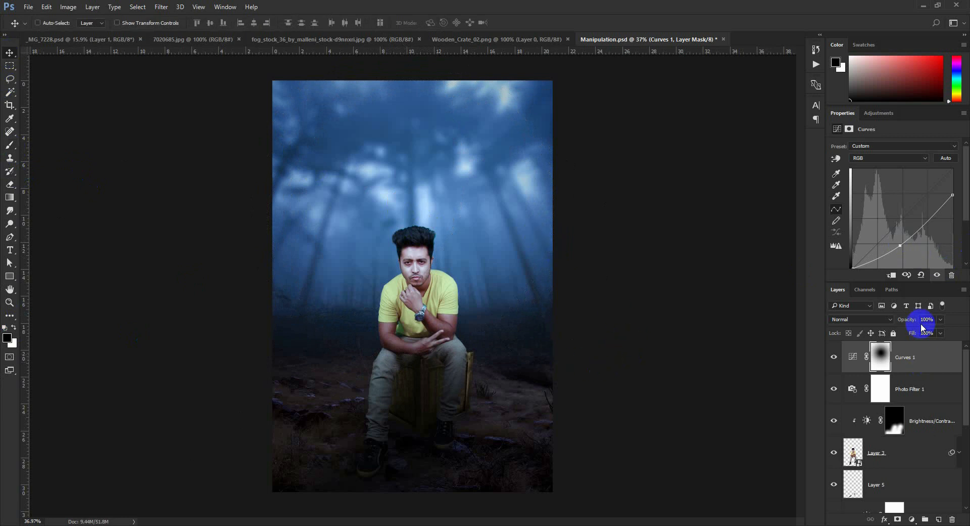
left_click_drag(915, 321, 900, 321)
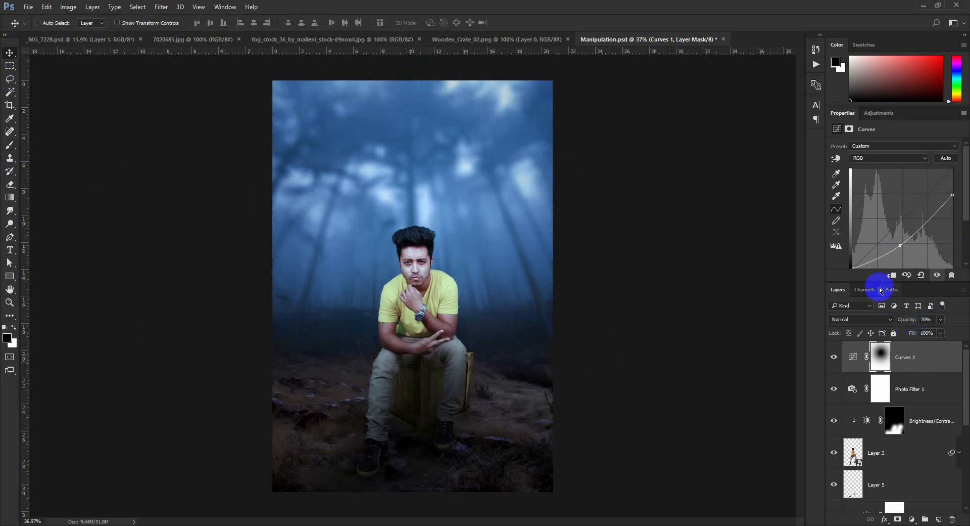
- Compare the image across earlier history states, from the Camera Raw Filter to the Curves edit, and return to the latest state
left_click(816, 49)
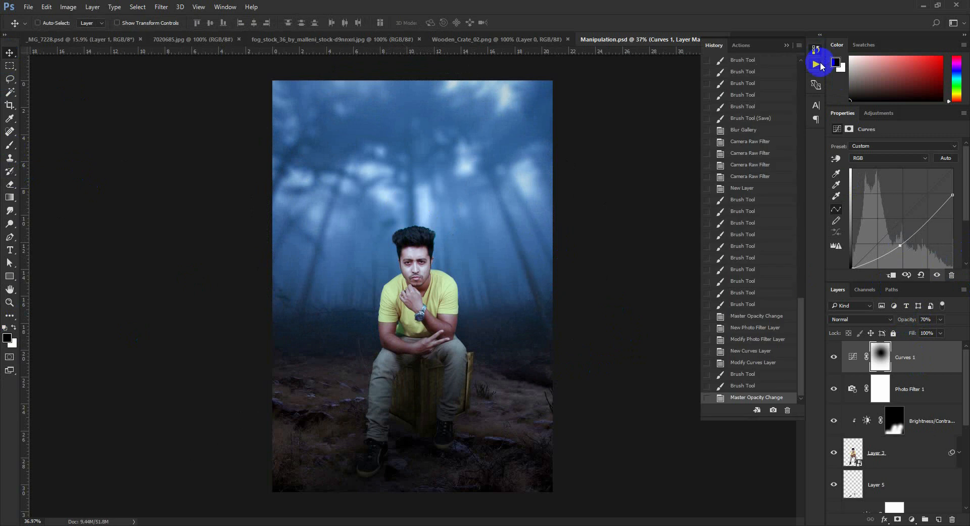
left_click(748, 304)
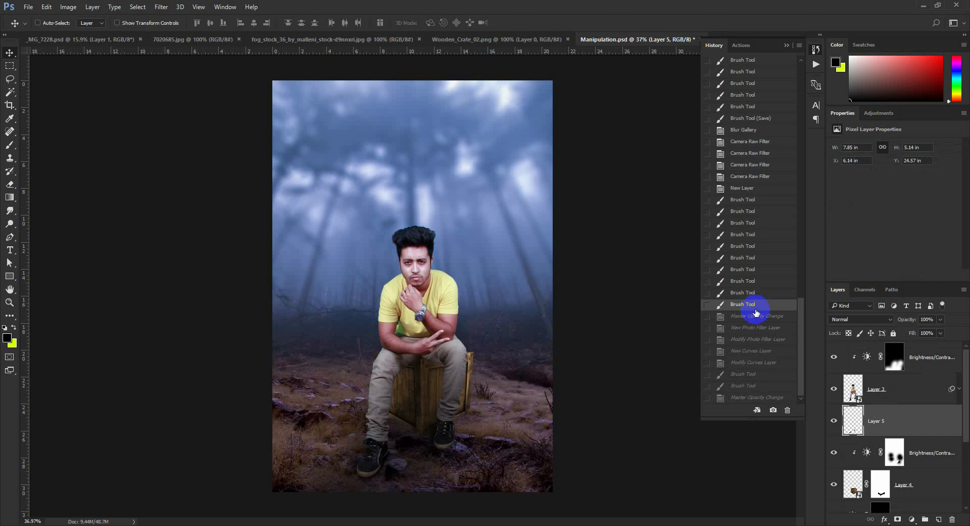
left_click(743, 188)
left_click(747, 177)
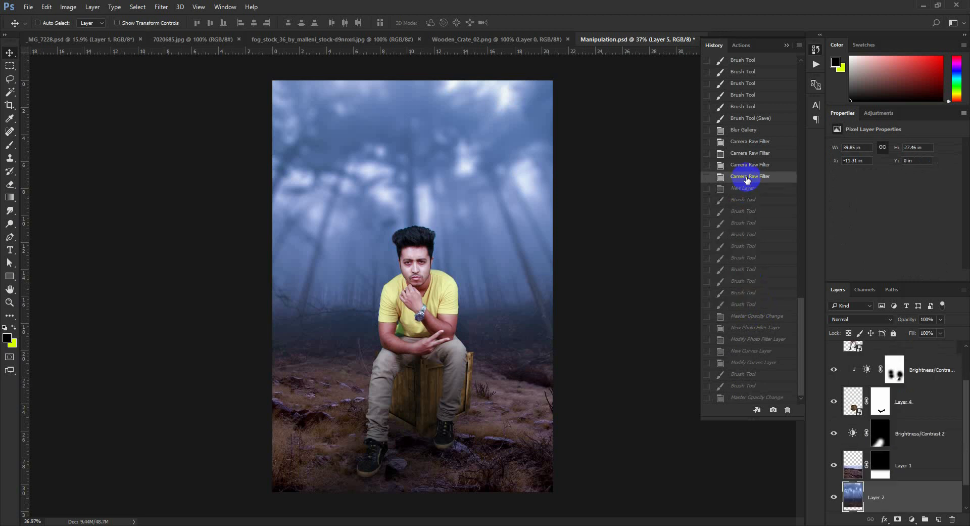
left_click(746, 362)
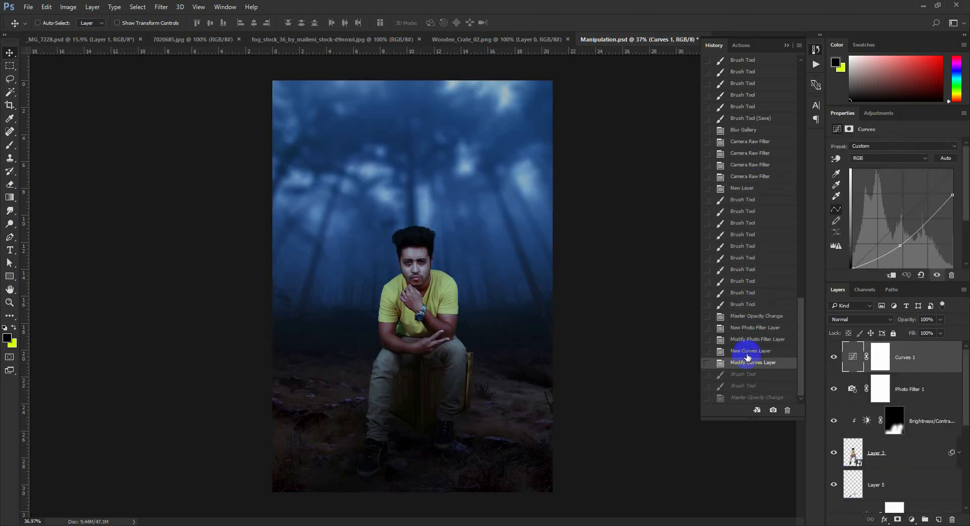
left_click(747, 350)
left_click(751, 340)
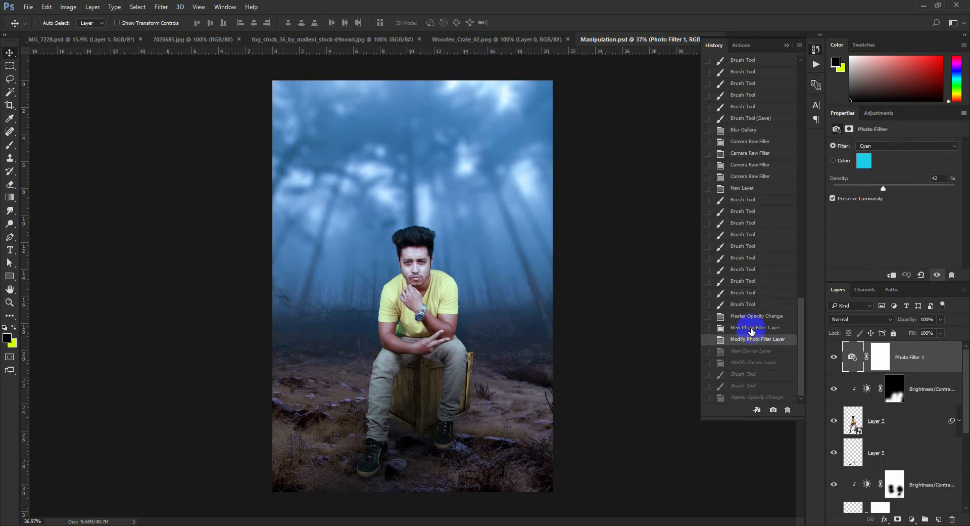
left_click(752, 327)
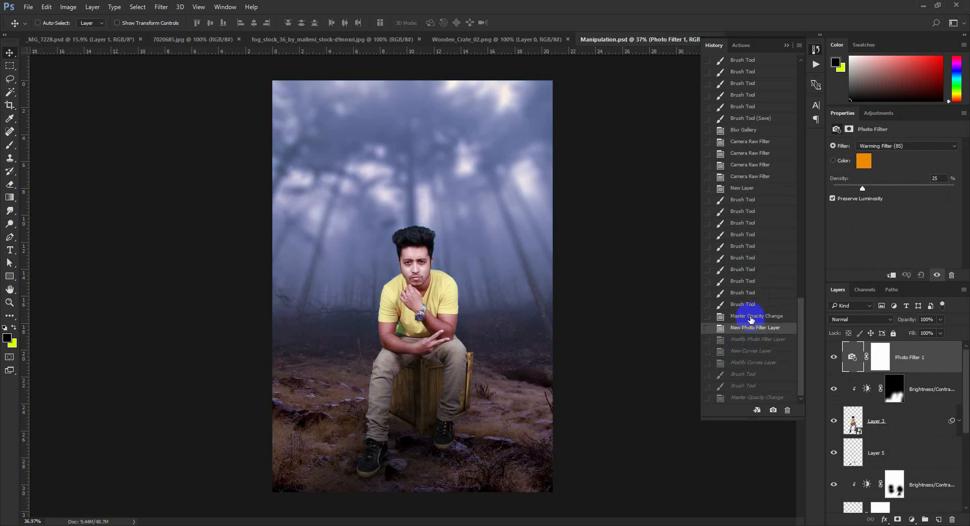
left_click(739, 398)
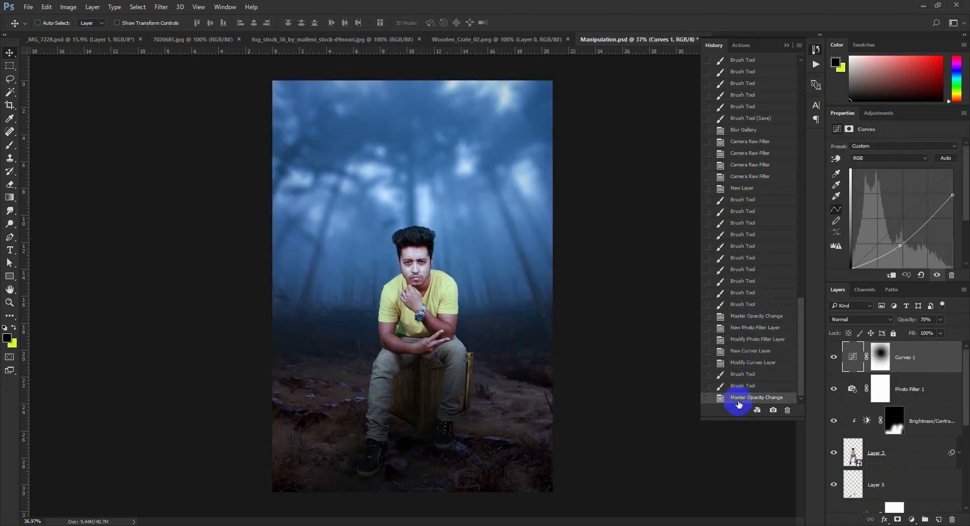
left_click(786, 45)
- Add a Color Lookup adjustment with the NightFromDay.CUBE 3D LUT at 51% opacity, and compare the image with and without it
left_click(911, 519)
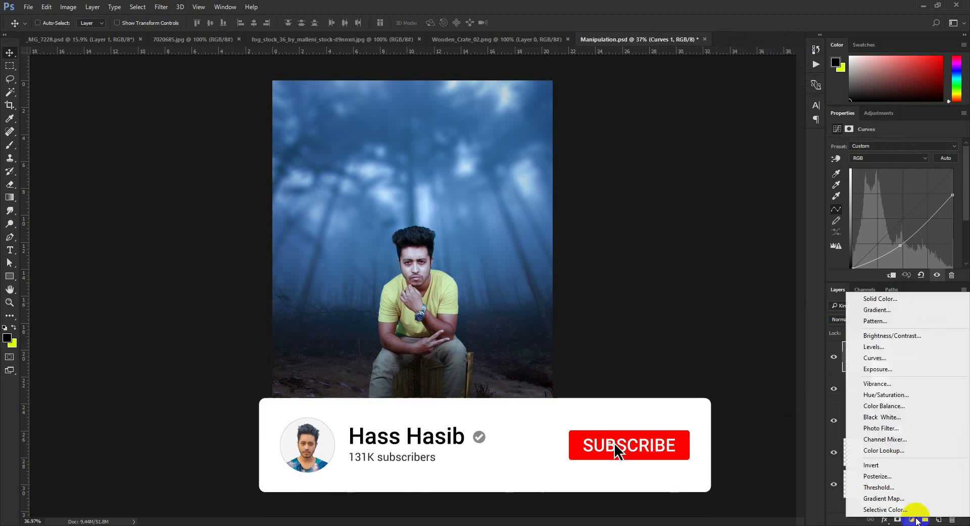
left_click(905, 450)
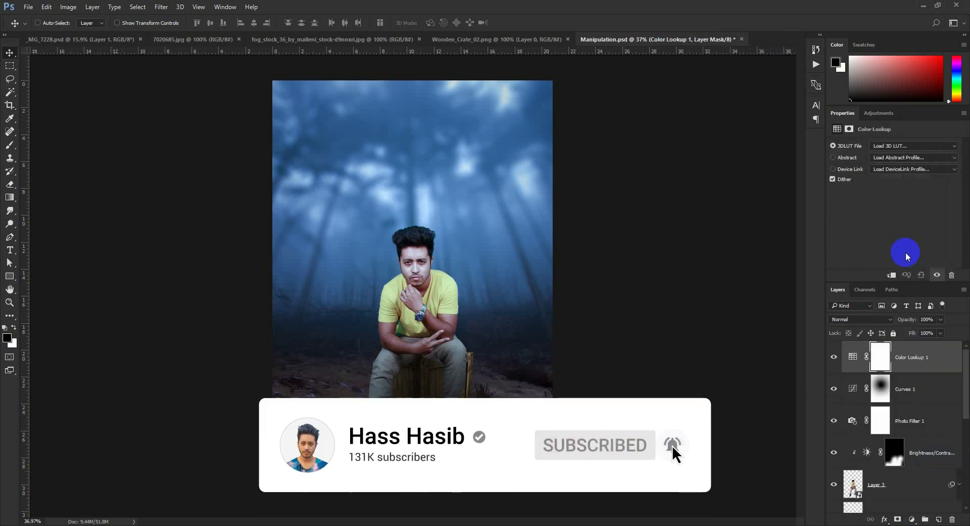
left_click(904, 146)
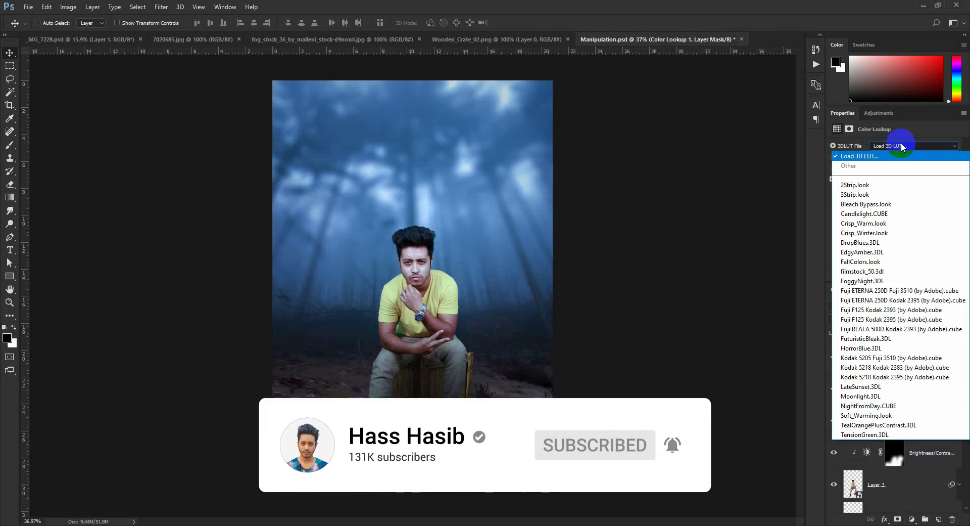
left_click(881, 397)
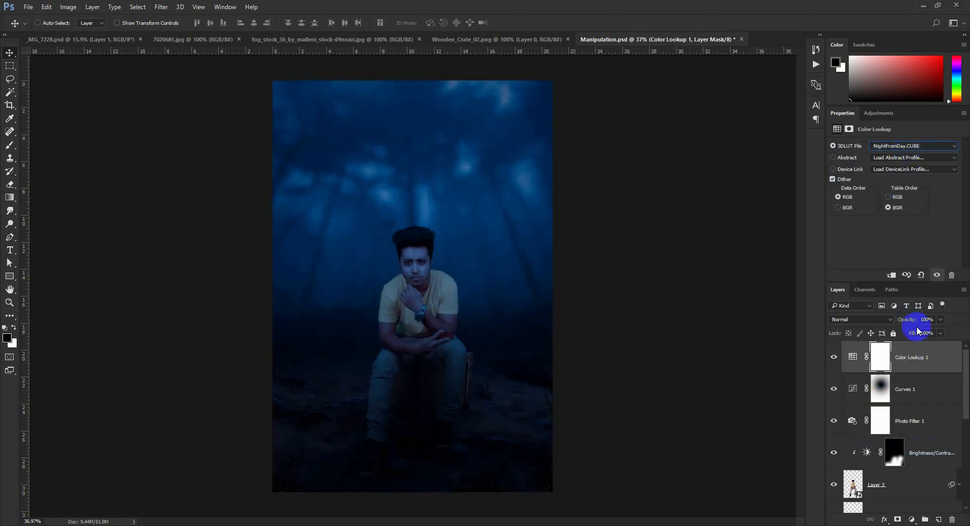
left_click_drag(906, 321, 886, 322)
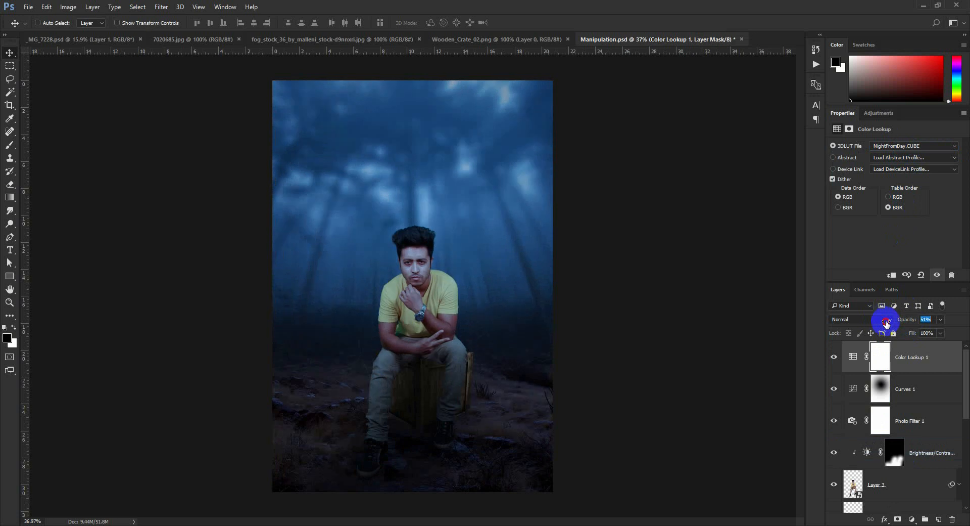
left_click(840, 358)
left_click(840, 358)
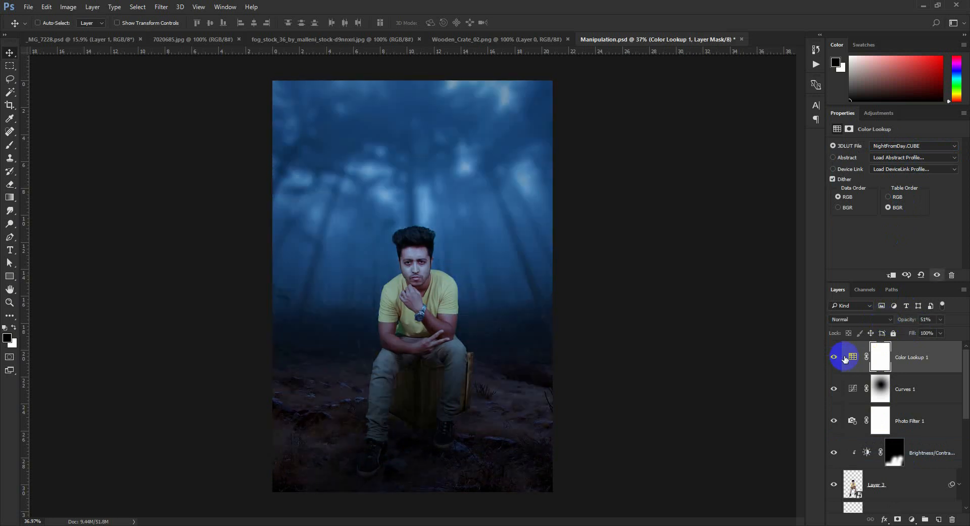
- Mask the Color Lookup effect away around the man's head and the sky above with a soft black 1700 px brush
left_click(15, 148)
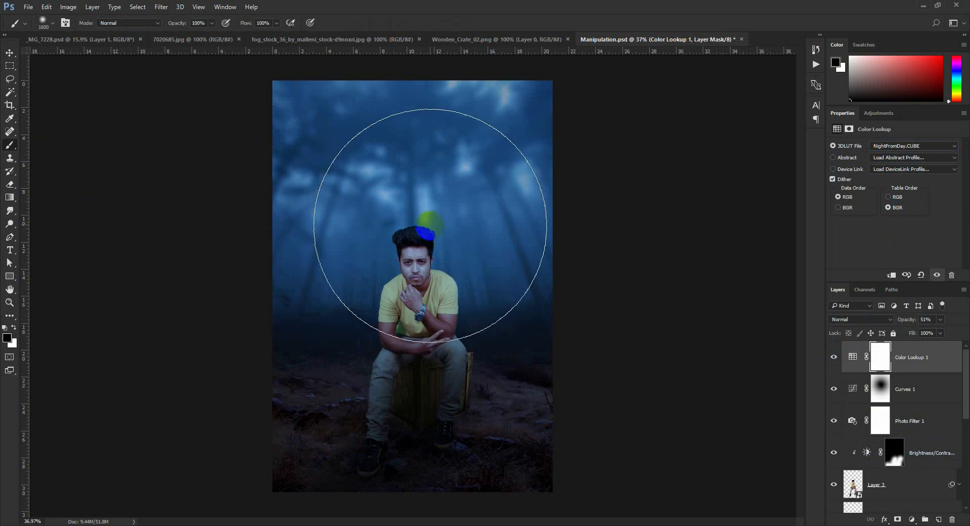
key("bracketright")
left_click(422, 207)
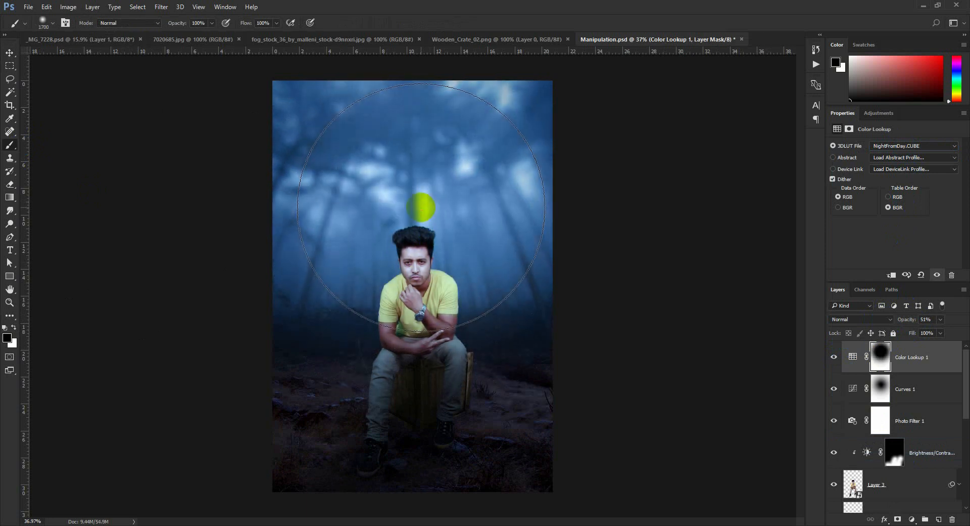
left_click(10, 53)
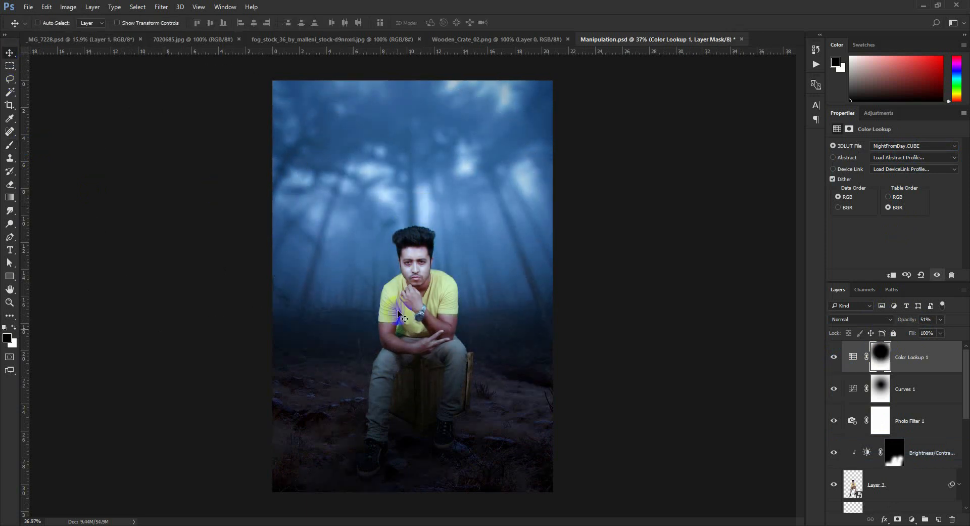
- Add a Curves adjustment directly above the forest background layer and lower its white point to darken the background
scroll(888, 472, "down", 3)
left_click(889, 477)
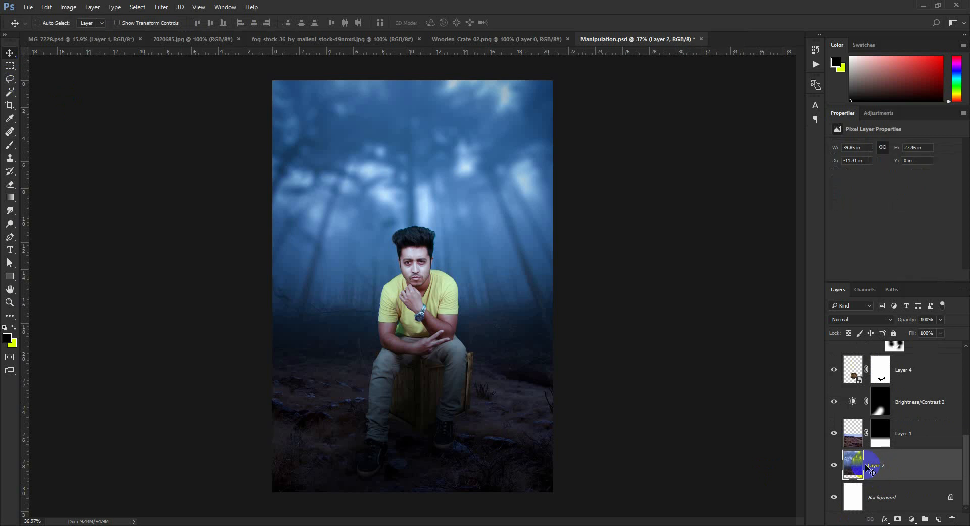
left_click(911, 519)
left_click(917, 358)
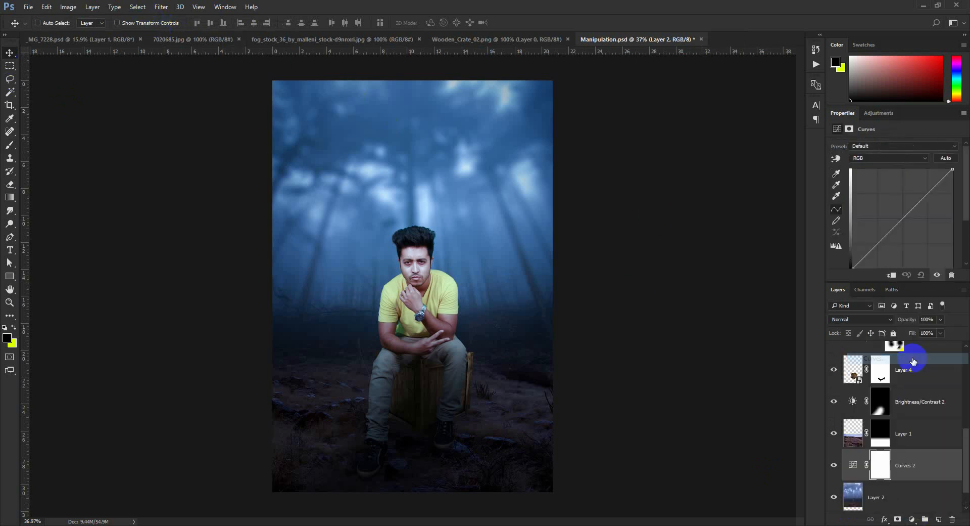
left_click_drag(950, 189, 960, 188)
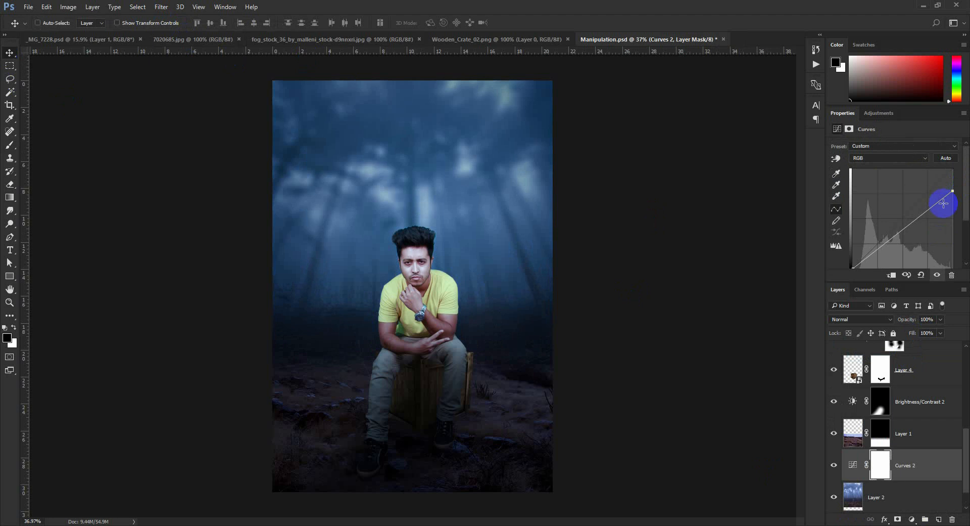
mouse_move(894, 235)
left_mouse_down()
mouse_move(897, 243)
mouse_move(897, 234)
left_mouse_up()
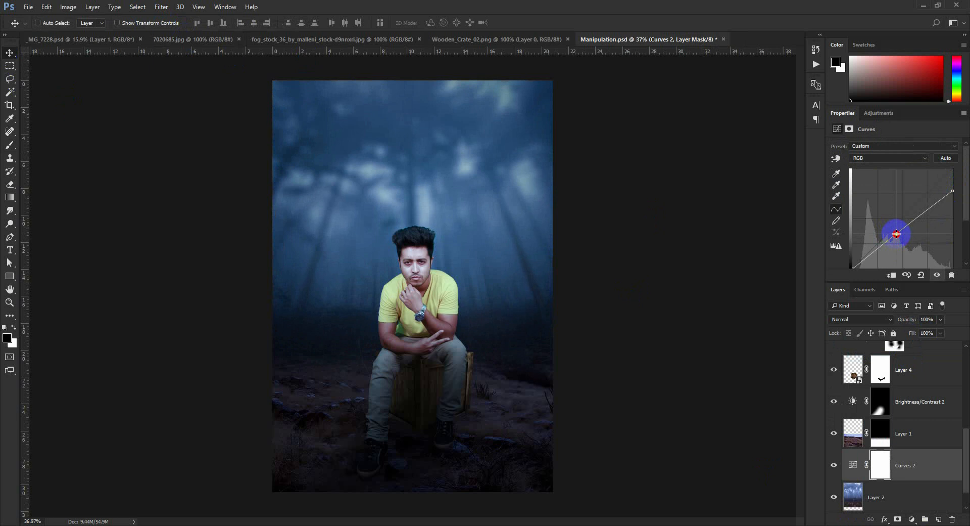
- Compare the image without the Color Lookup, and lower the opacity of the upper Curves layer to 33% and of the Color Lookup to 20%
scroll(897, 412, "up", 5)
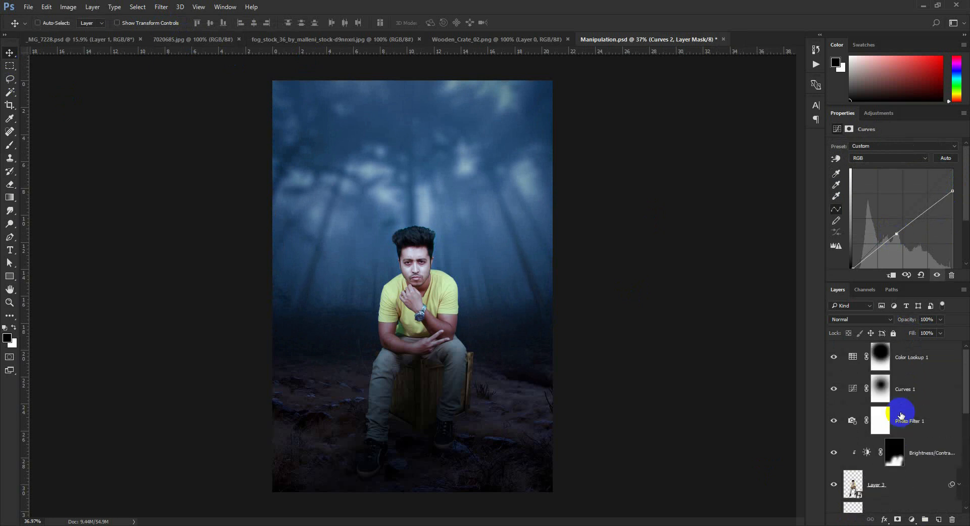
left_click(908, 358)
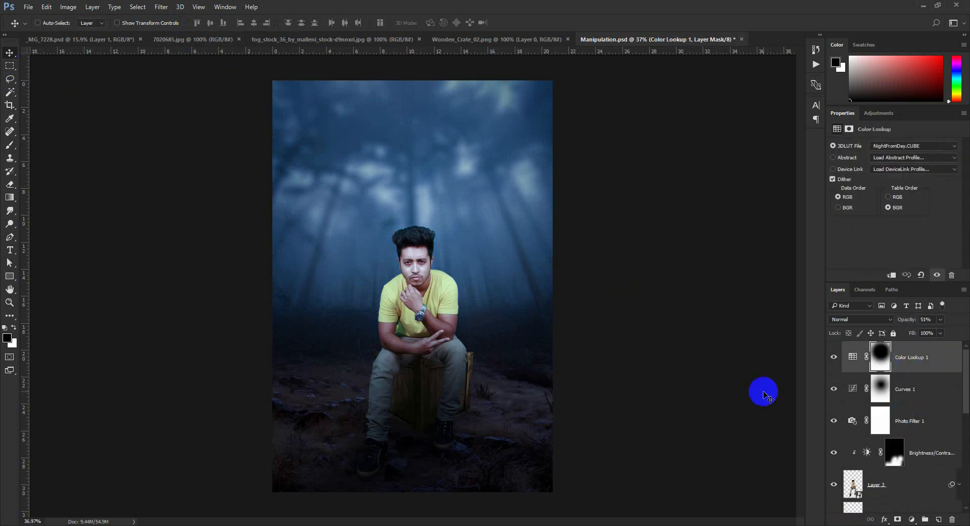
left_click(831, 362)
left_click(831, 393)
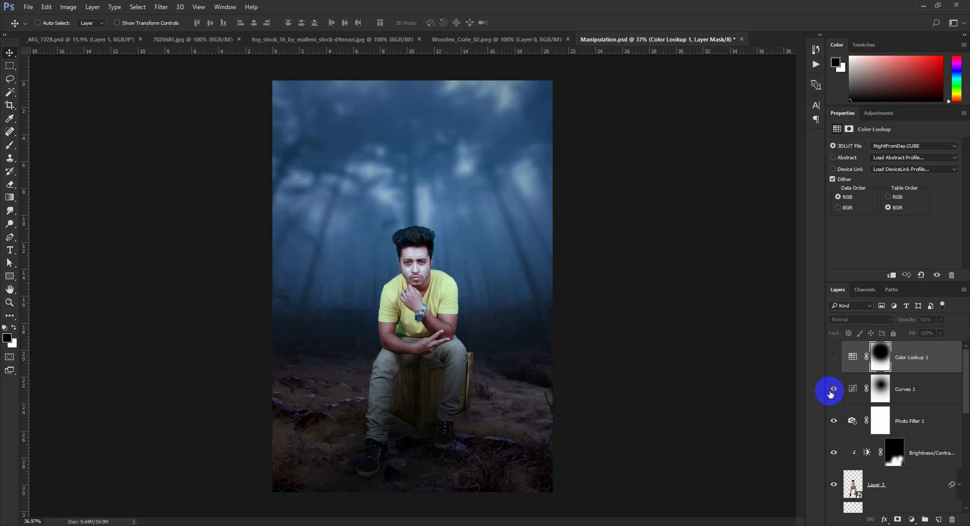
left_click(915, 387)
left_click_drag(910, 324, 890, 322)
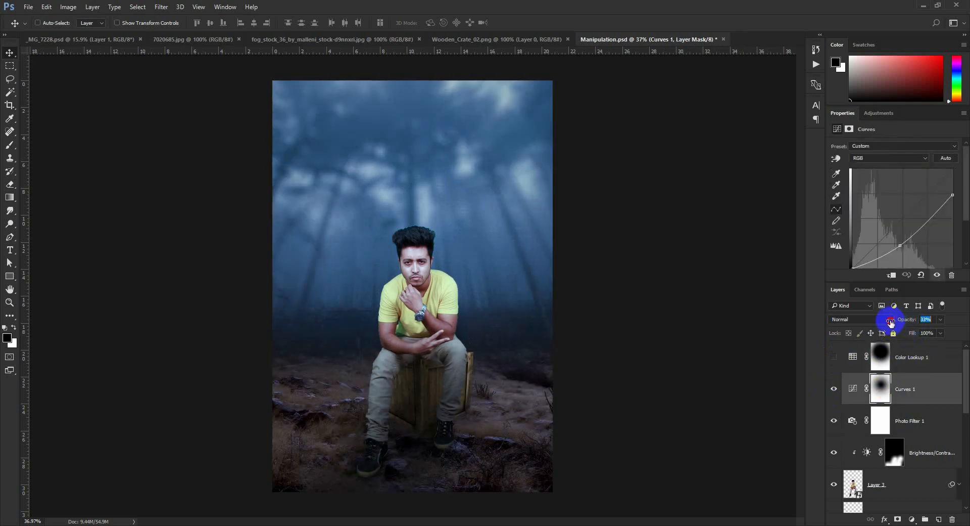
left_click(834, 357)
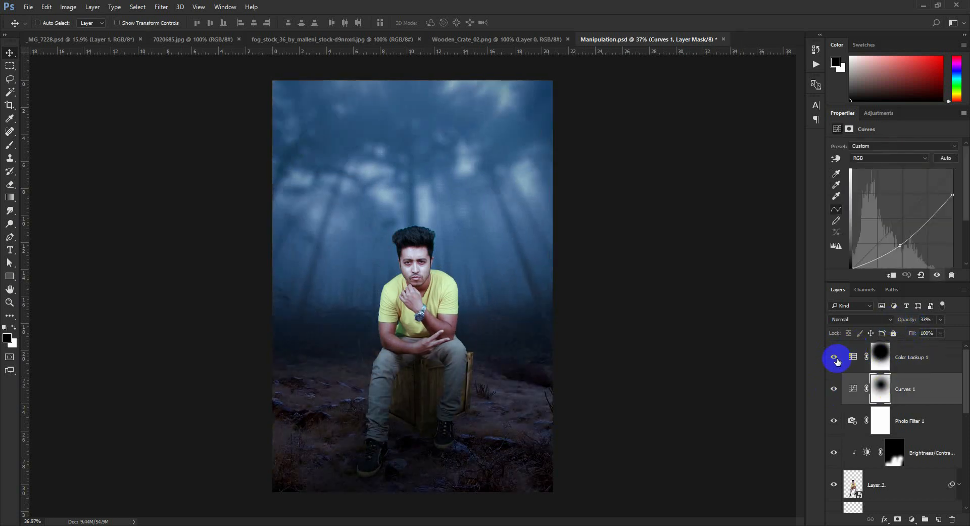
left_click(920, 353)
left_click_drag(921, 327, 893, 321)
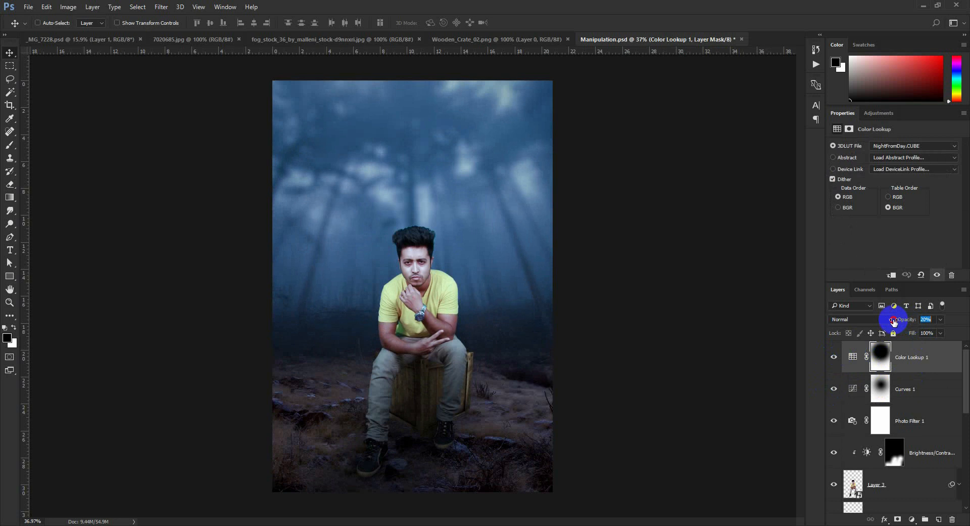
- Mask the background Curves darkening away behind the man's head with a soft black 1700 px brush
scroll(949, 435, "down", 5)
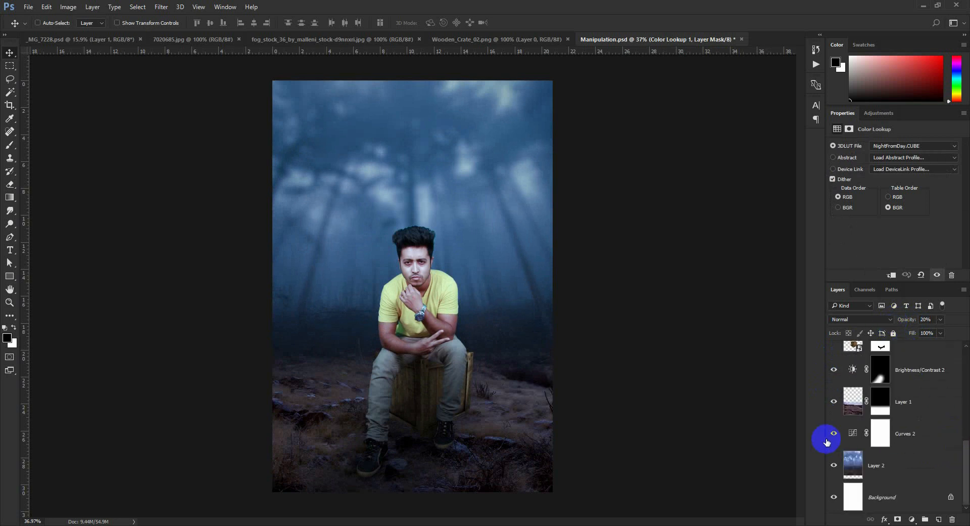
left_click(829, 438)
left_click(931, 438)
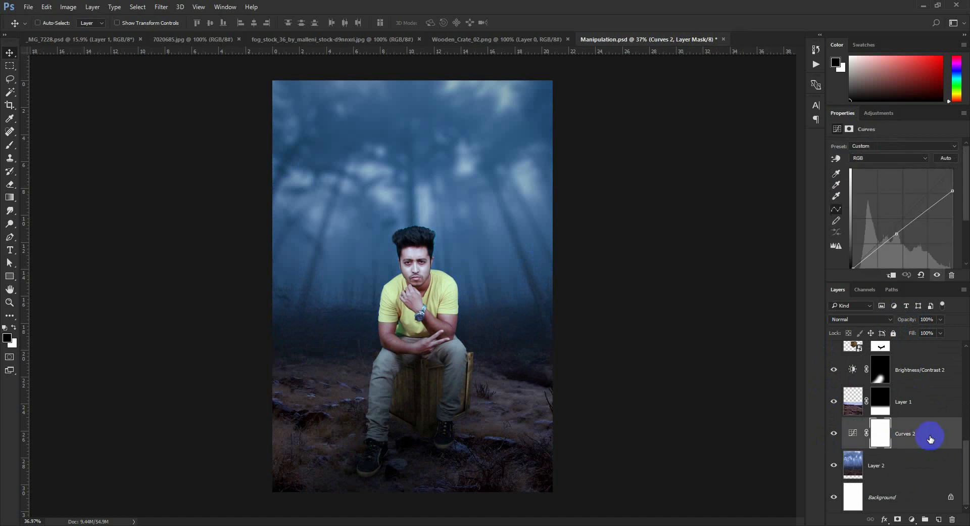
left_click(7, 148)
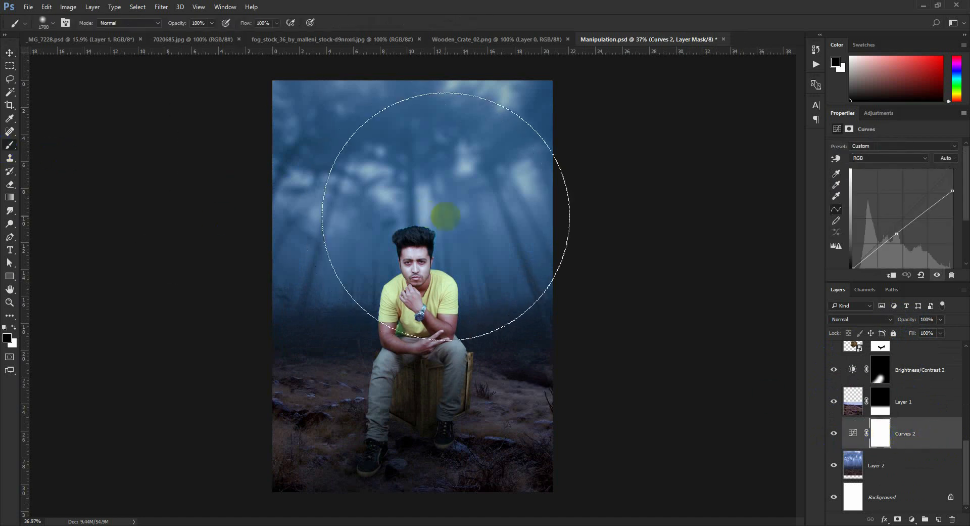
left_click(418, 216)
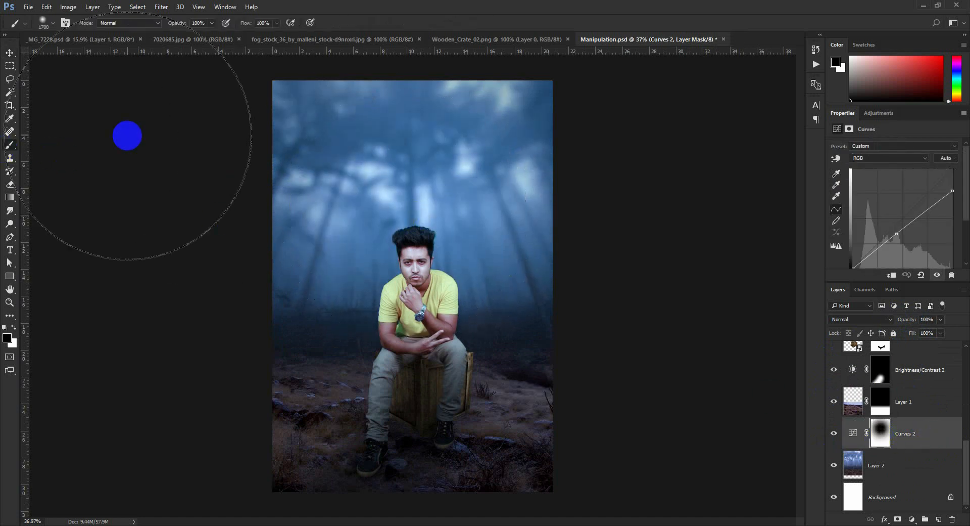
left_click(8, 52)
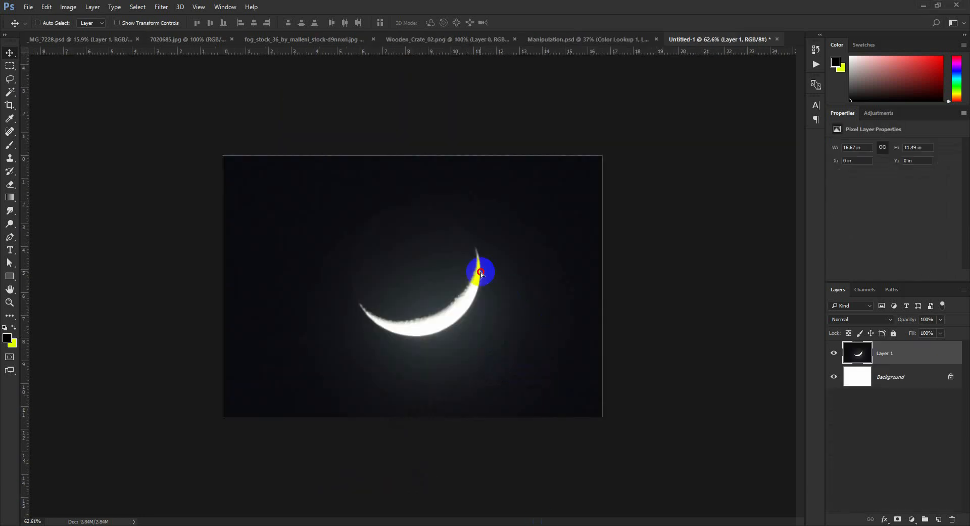
- Bring the crescent moon image into Manipulation.psd as the topmost layer above the man's head and blend it with Screen mode
left_click_drag(472, 270, 434, 172)
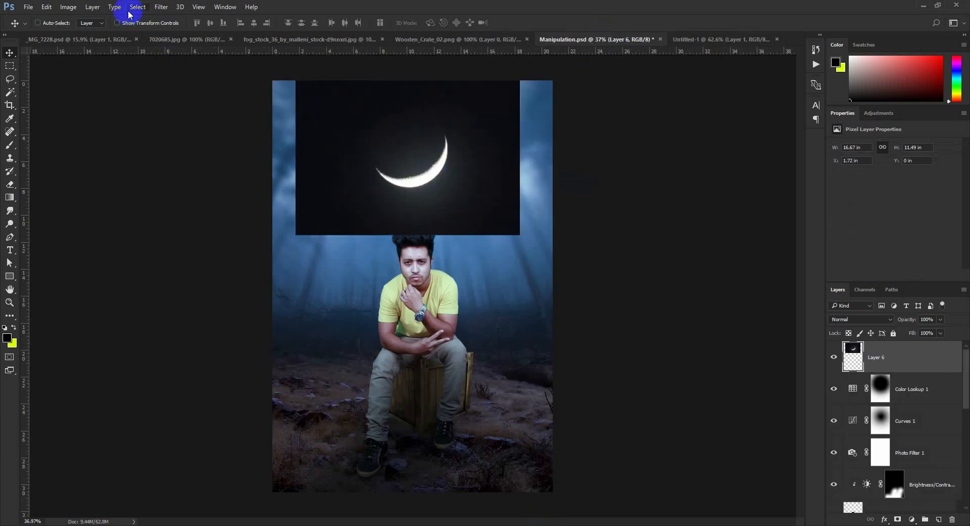
left_click(882, 319)
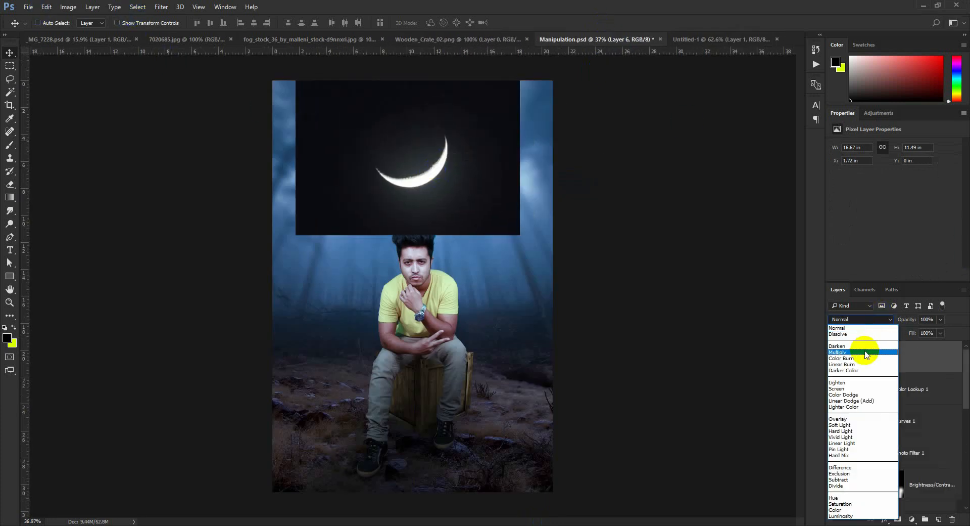
left_click(849, 388)
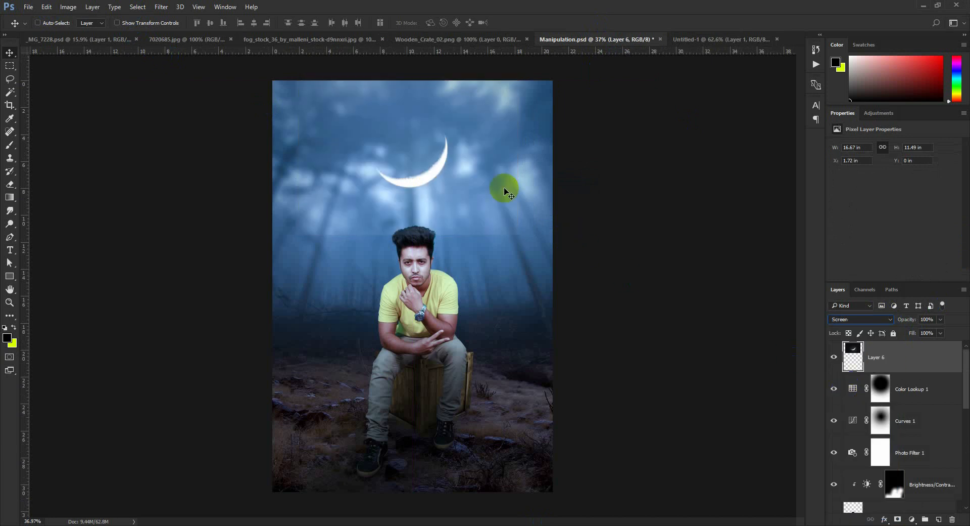
- Darken the moon layer's shadows with Levels to hide its rectangular edges, and move the moon slightly higher in the sky
left_click(59, 9)
mouse_move(76, 35)
left_click(202, 44)
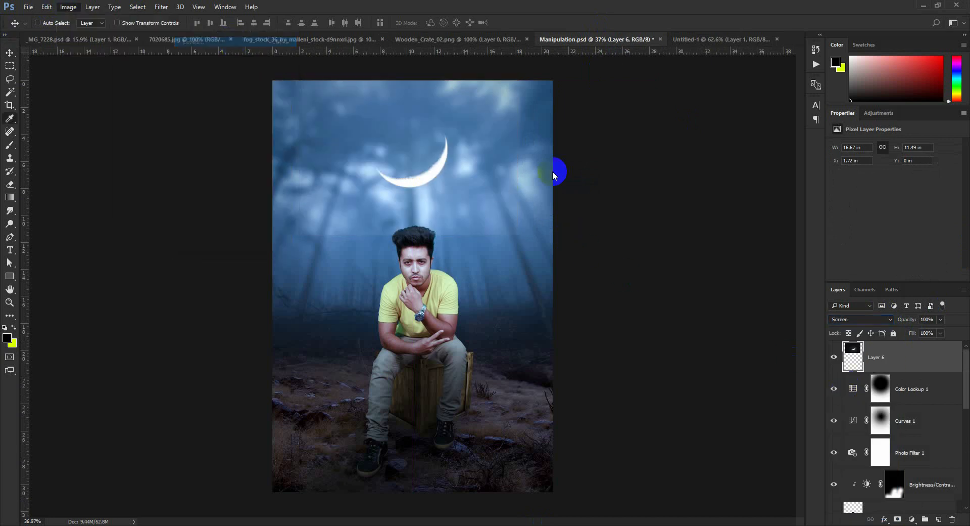
left_click_drag(572, 231, 587, 234)
left_click(732, 136)
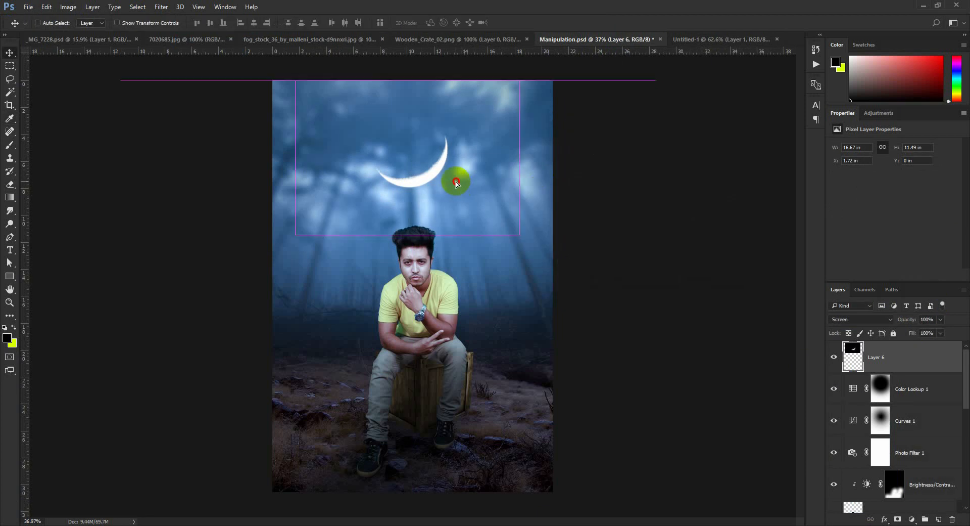
left_click_drag(456, 183, 461, 183)
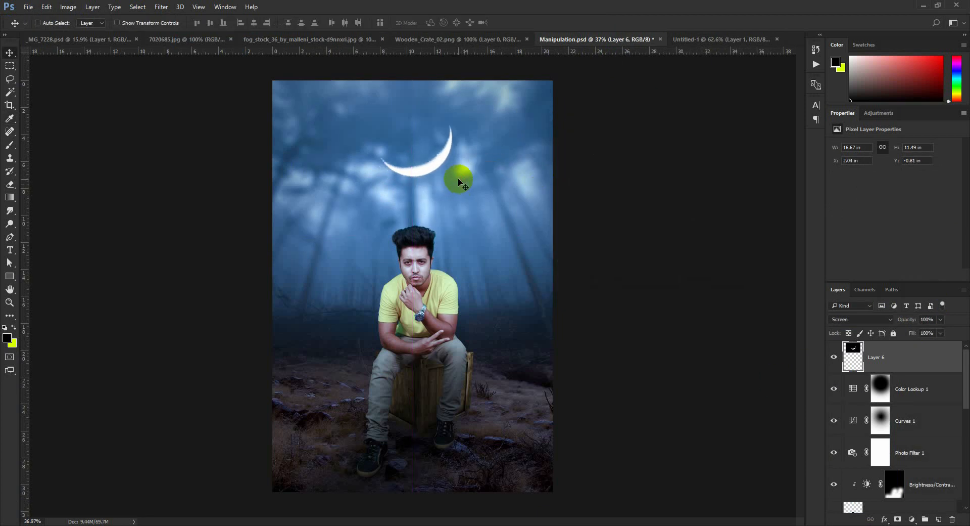
- Add a Brightness/Contrast adjustment between the moon and Color Lookup layers, with brightness -150 and contrast -50
left_click(917, 396)
left_click(912, 519)
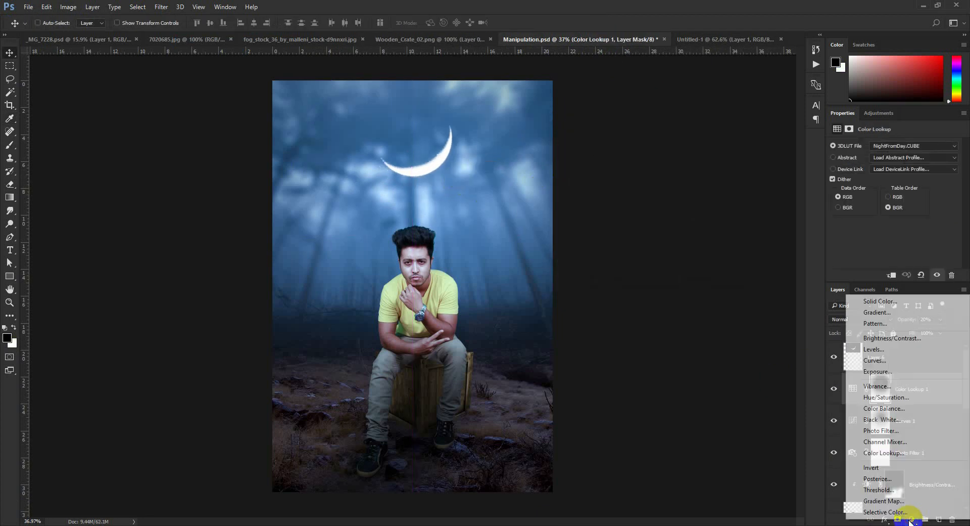
left_click(905, 339)
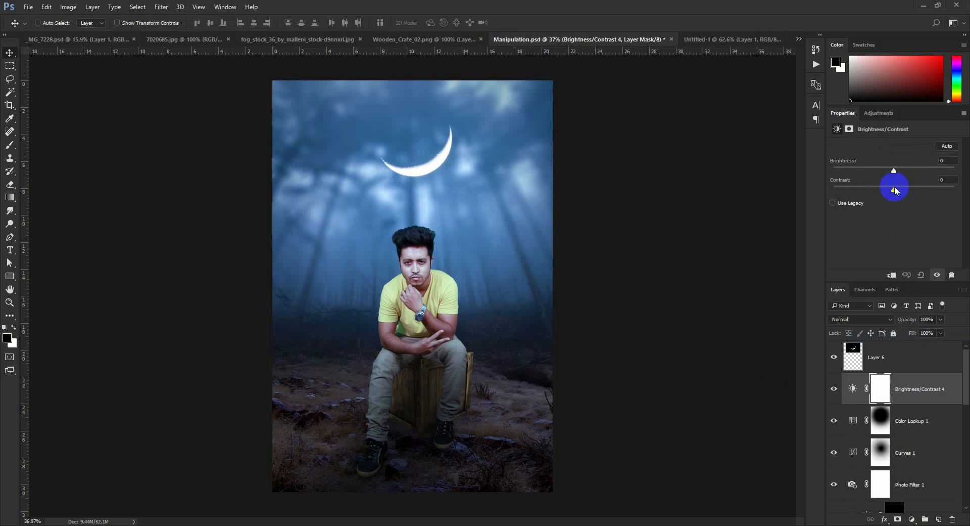
left_click_drag(894, 170, 761, 194)
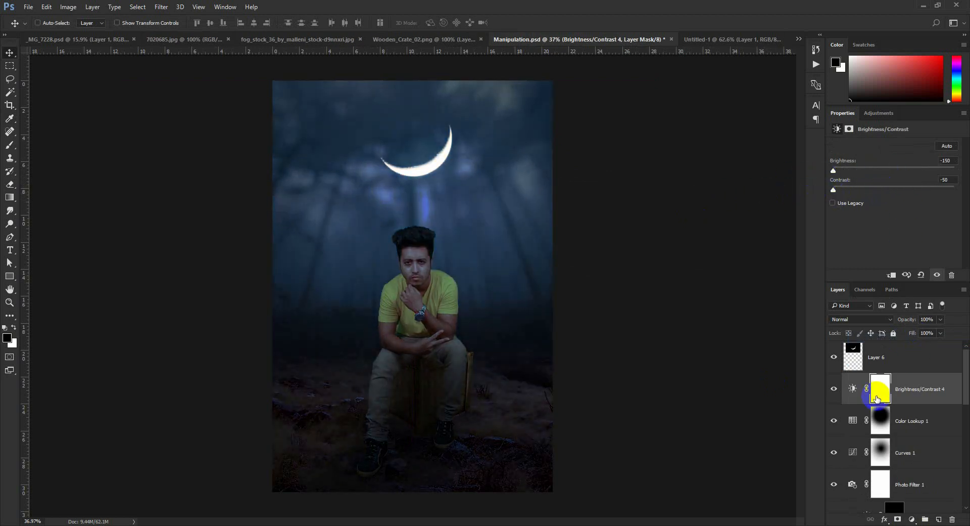
- Mask the Brightness/Contrast darkening away around the moon with a soft black 1700 px brush, and shift the moon slightly left
left_click(881, 397)
left_click(14, 150)
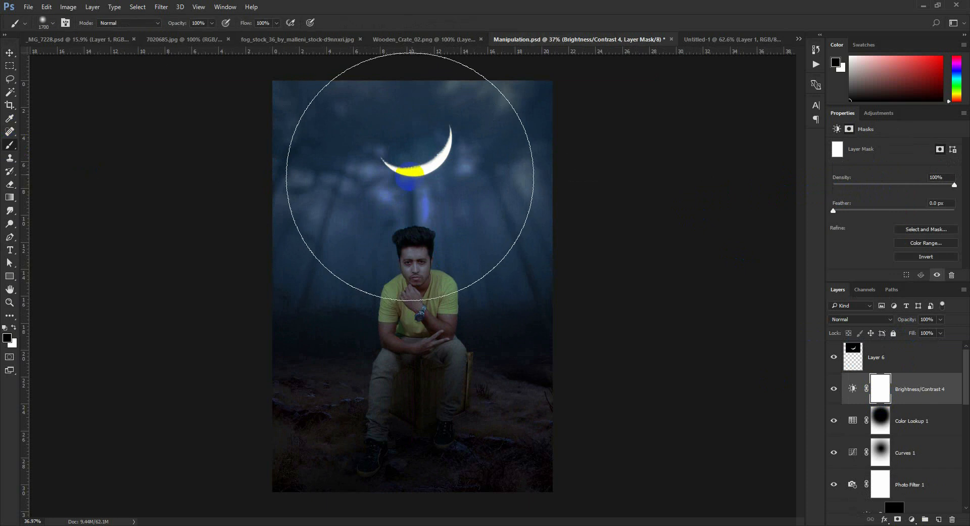
left_click(400, 164)
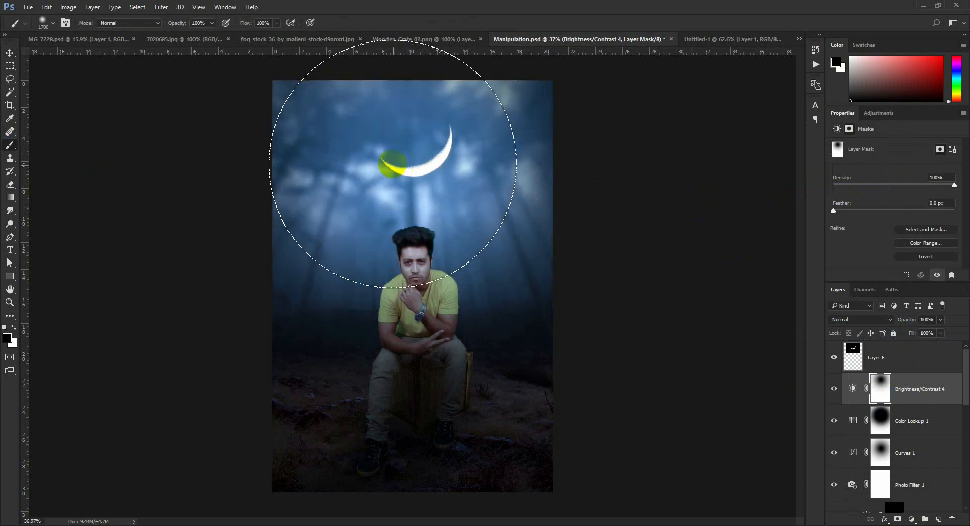
left_click(10, 55)
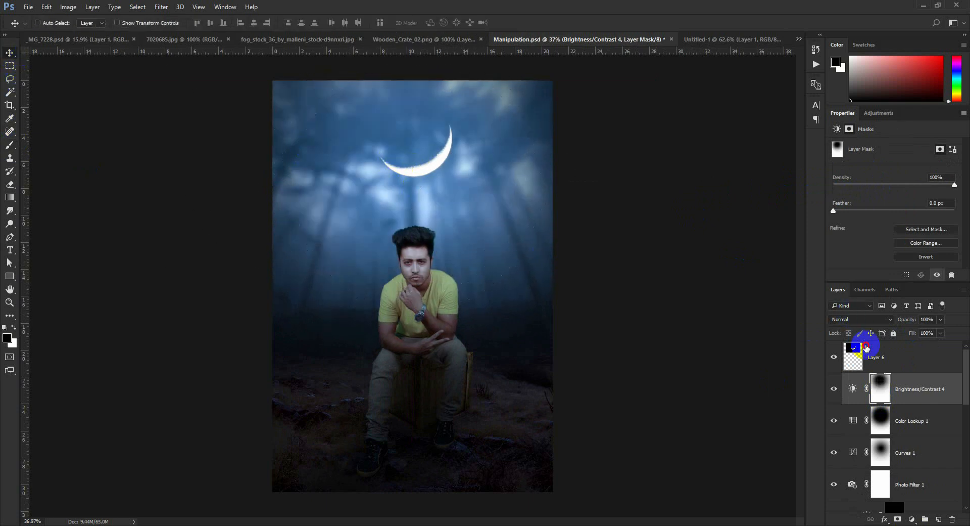
left_click(865, 349)
left_click_drag(486, 189, 479, 190)
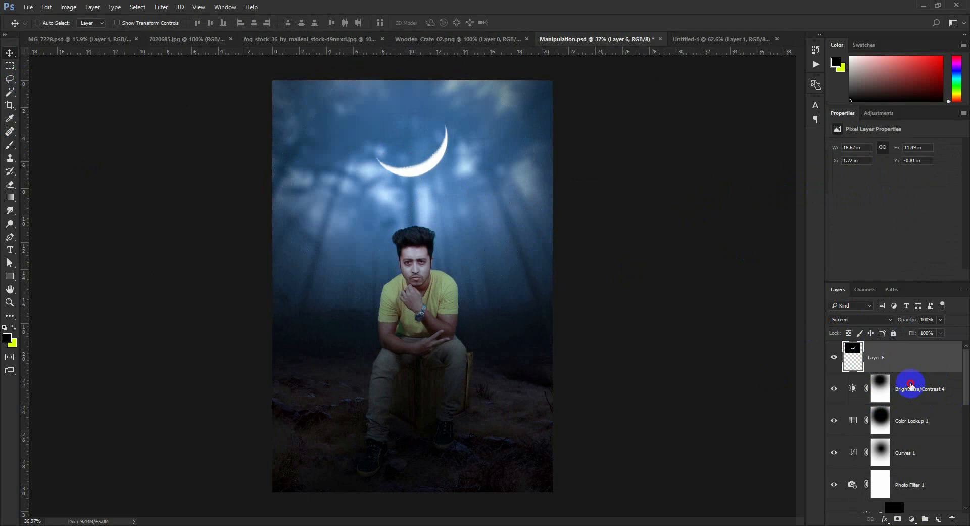
- Add an empty layer directly below the moon layer, sample white from the moon, and reduce the soft brush to 800 px
left_click(915, 387)
left_click(939, 518)
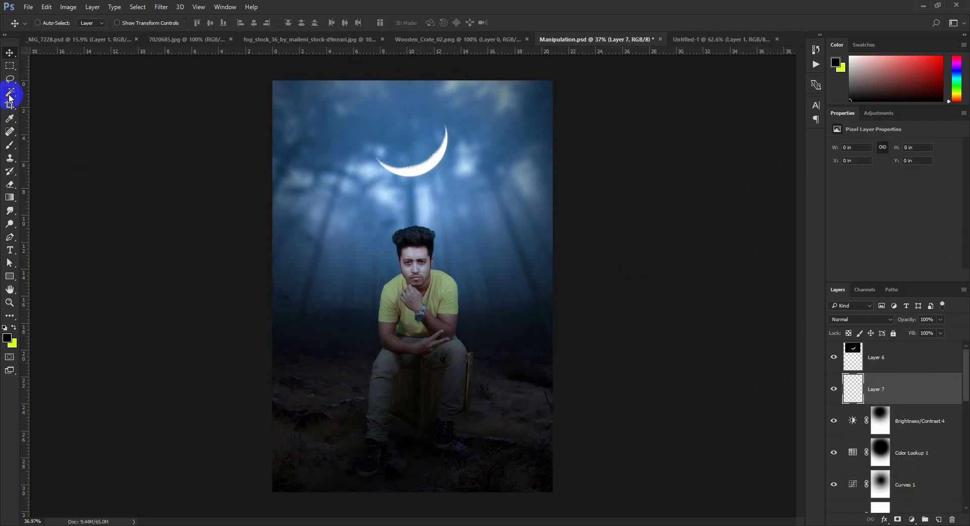
left_click(10, 118)
left_click(436, 166)
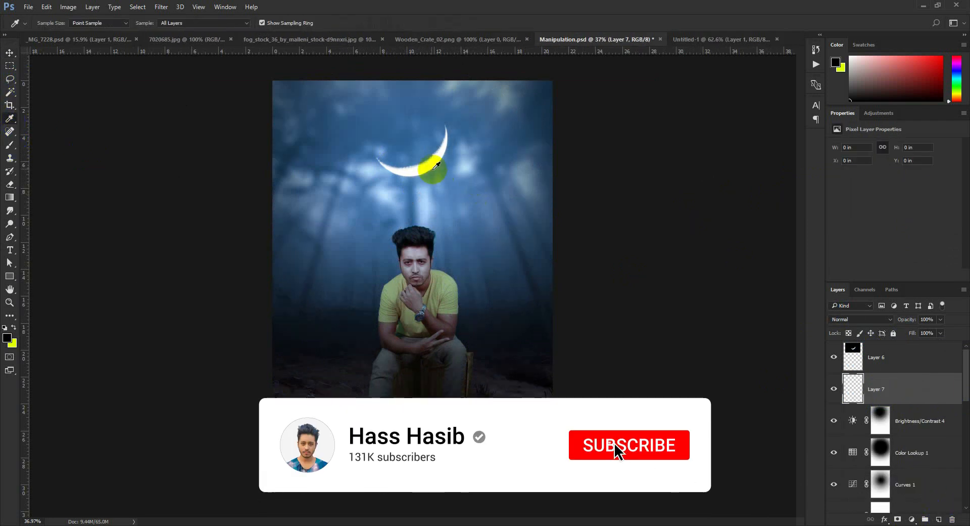
left_click(9, 144)
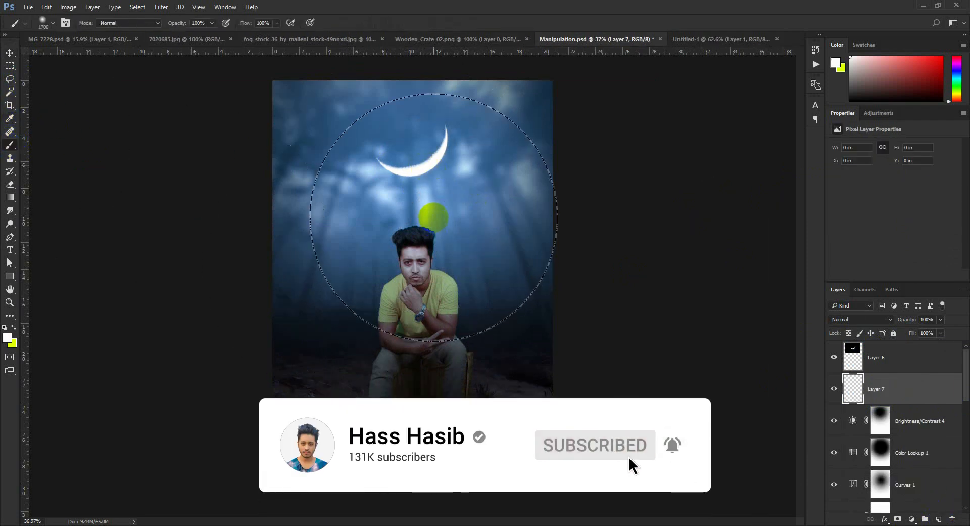
key("bracketleft")
key("bracketleft")
key("bracketleft")
key("bracketleft")
key("bracketleft")
key("bracketleft")
key("bracketleft")
key("bracketleft")
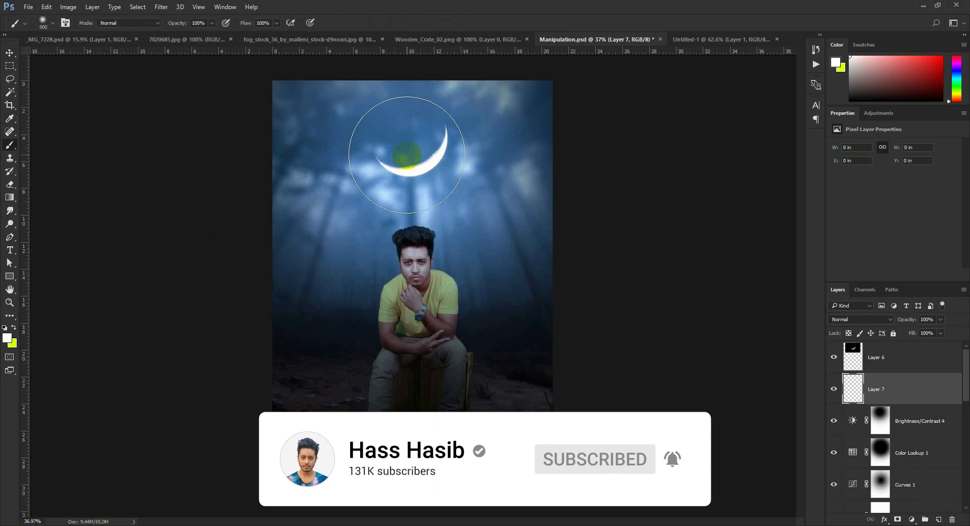
- Move the crescent moon slightly higher and toward the left of the sky, then activate the Brush tool
left_click(9, 52)
left_click_drag(399, 155, 410, 163)
left_click(866, 348)
left_click_drag(498, 207, 488, 190)
left_click(9, 144)
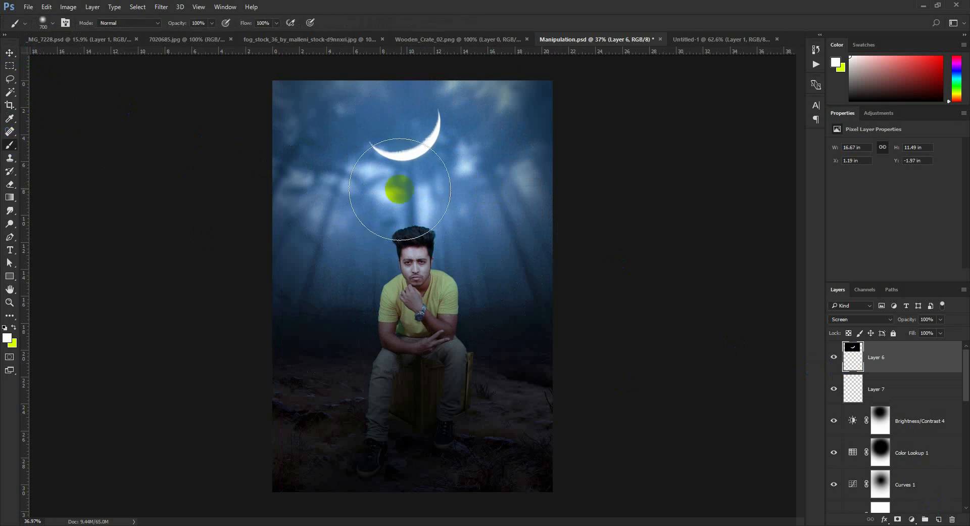
- Try an 800 px white glow painted directly on the moon layer with Color Dodge and Linear Dodge (Add), then undo it
key("bracketright")
left_click(399, 124)
left_click(888, 353)
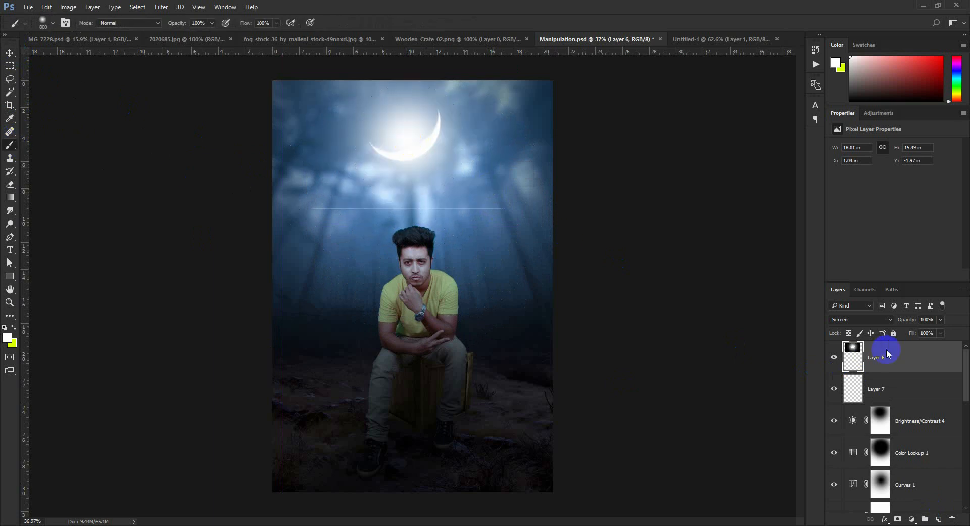
left_click(867, 319)
left_click(849, 399)
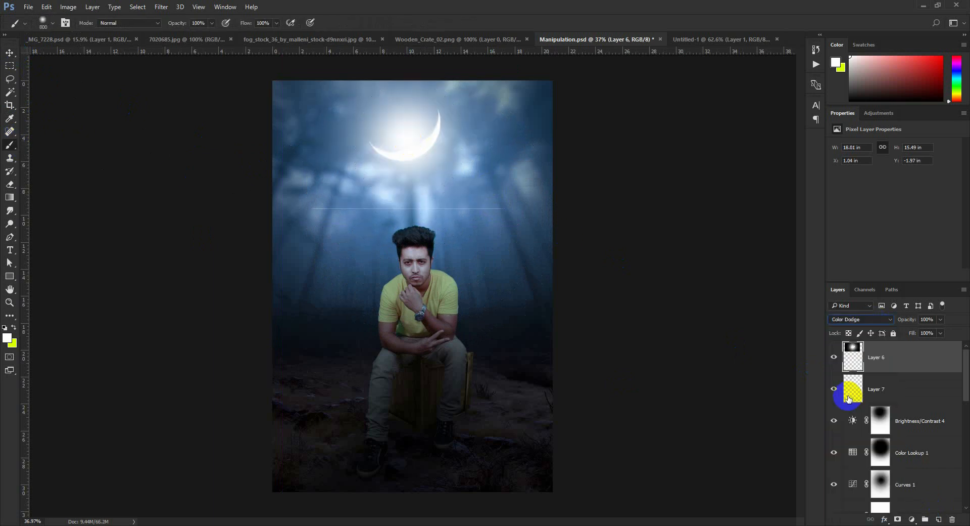
scroll(877, 322, "down", 1)
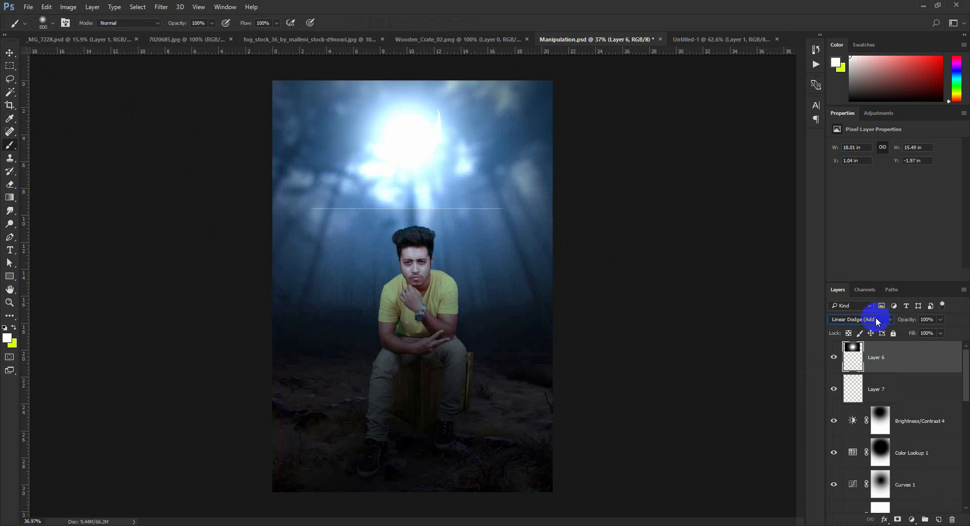
left_click_drag(909, 319, 966, 321)
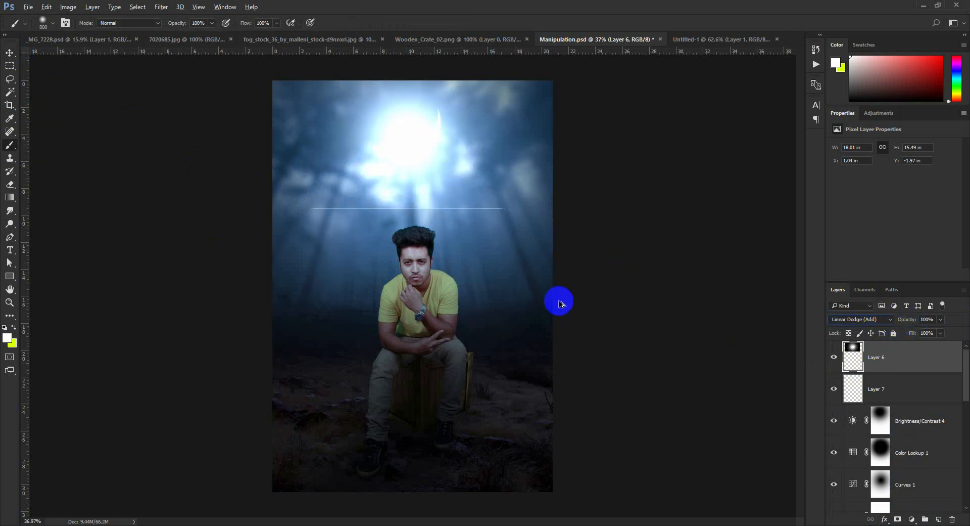
key("Up")
key("Up")
left_click(864, 369)
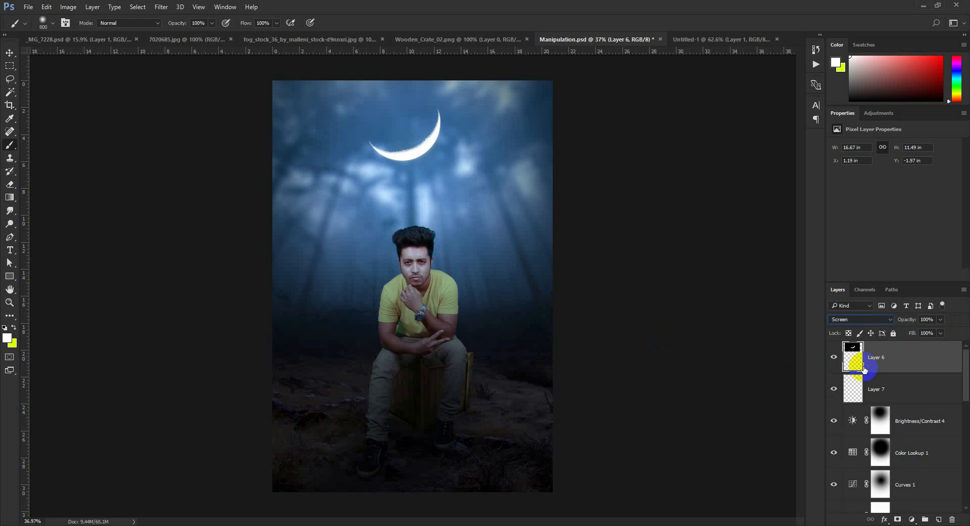
- Paint a single soft white 800 px glow over the moon on Layer 7 and blend it with Color Dodge at 73% opacity
left_click(882, 383)
left_click(413, 159)
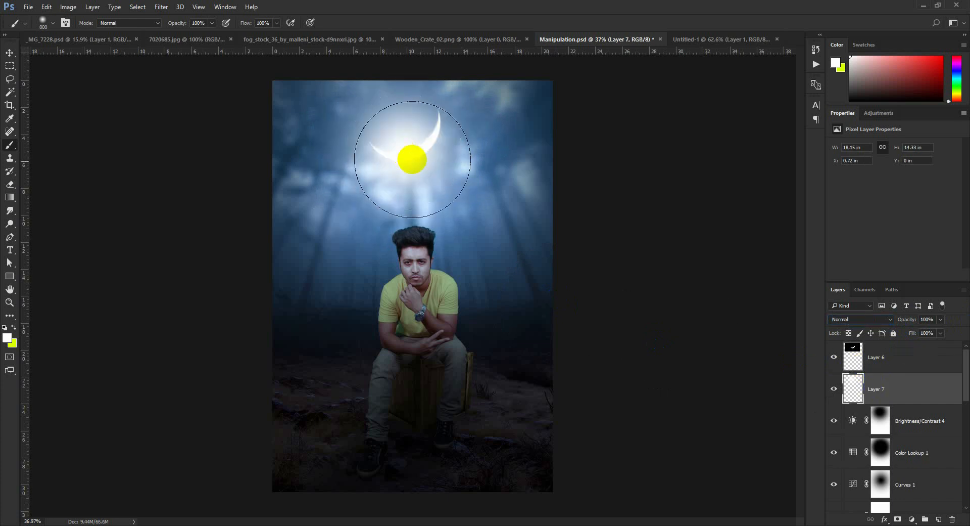
left_click(11, 56)
left_click(883, 322)
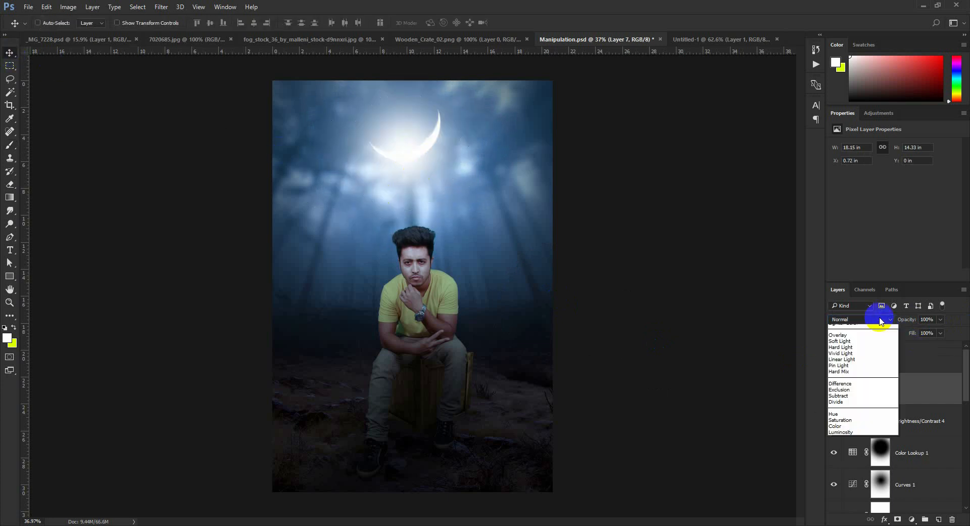
left_click(854, 395)
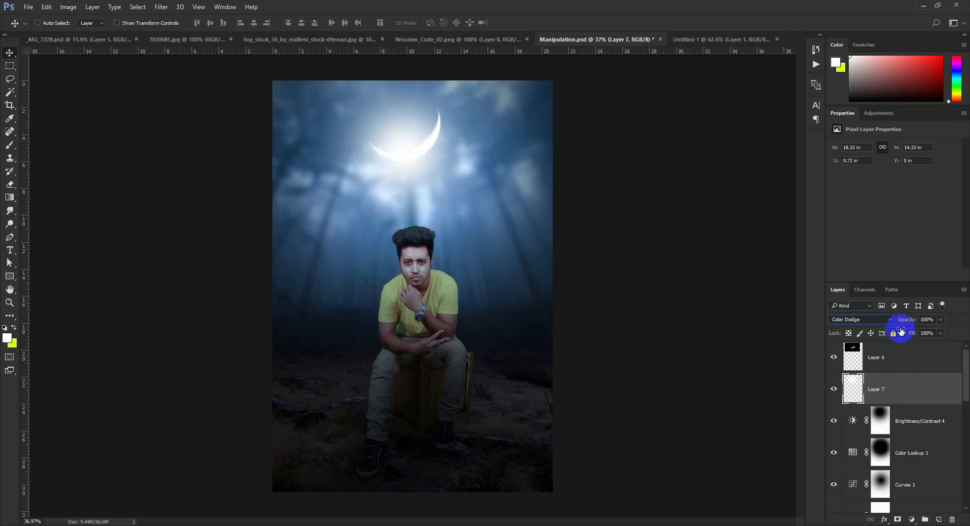
left_click_drag(905, 324, 893, 319)
- Enlarge the glow on Layer 7 to about 130%, position it around the moon, and lower its opacity to 51%
left_click_drag(385, 211, 437, 190)
key("ctrl+t")
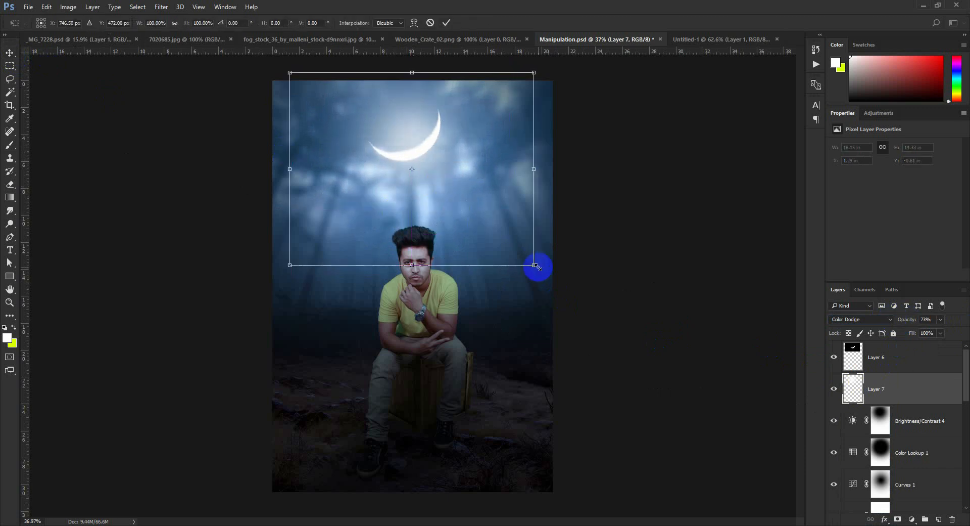
mouse_move(538, 266)
left_mouse_down()
mouse_move(558, 276)
mouse_move(548, 276)
left_mouse_up()
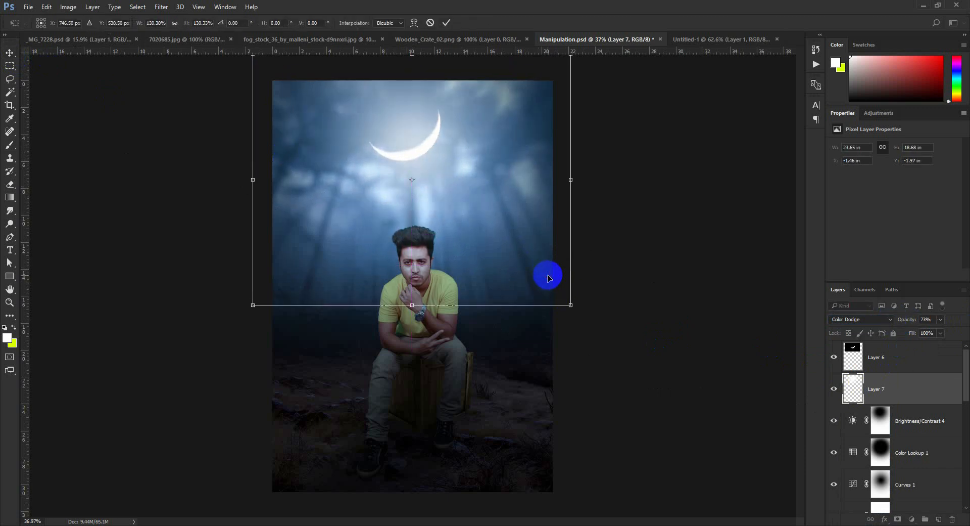
mouse_move(425, 308)
left_mouse_down()
mouse_move(430, 345)
mouse_move(427, 313)
left_mouse_up()
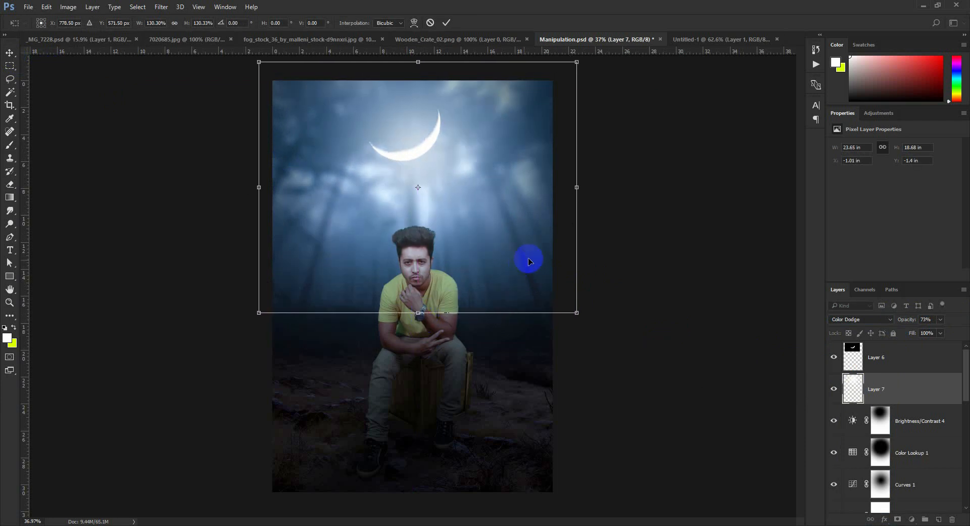
double_click(511, 259)
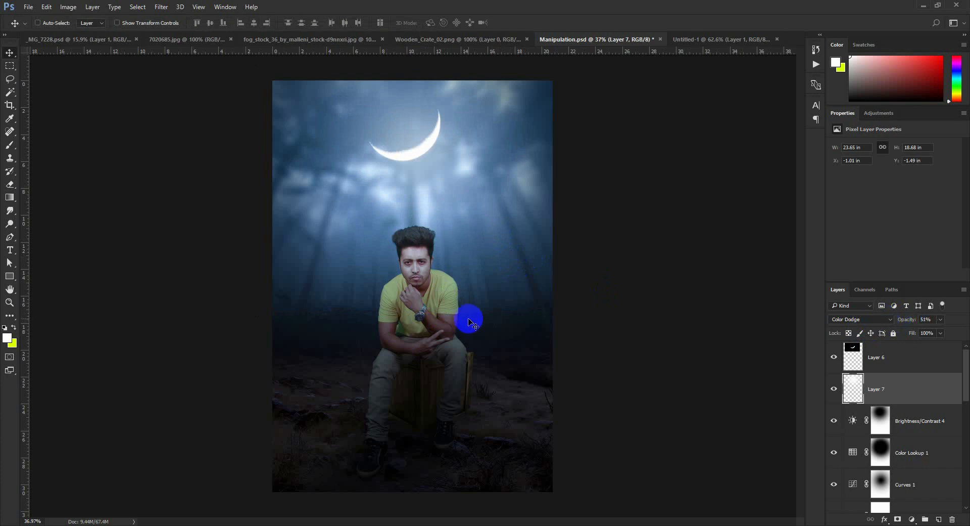
- Compare the image with and without the Brightness/Contrast 4 darkening, and reduce that adjustment's opacity to 44%
left_click(831, 419)
left_click(830, 419)
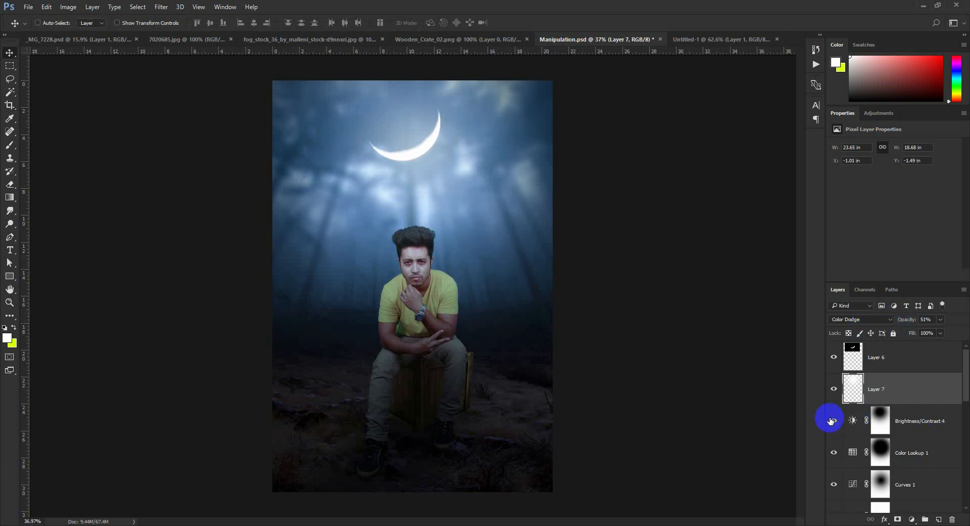
left_click(878, 423)
left_click_drag(906, 320, 882, 319)
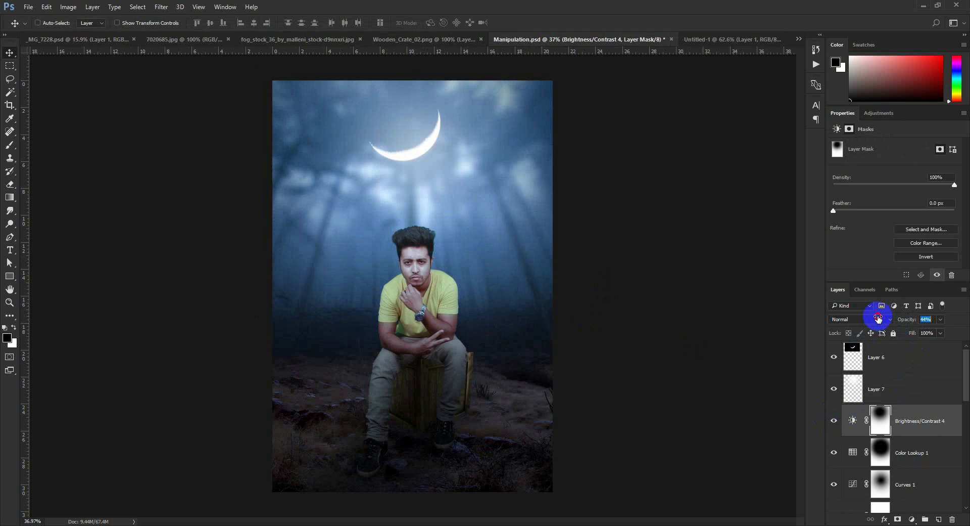
- Add a Brightness/Contrast adjustment directly above the forest background on Layer 2, with brightness -150 and contrast -50
scroll(905, 444, "down", 6)
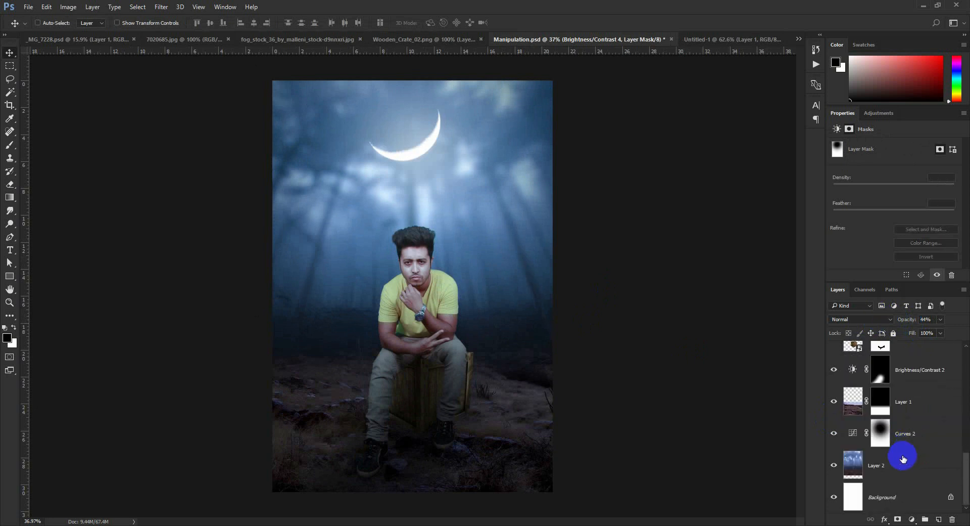
left_click(903, 458)
left_click(912, 519)
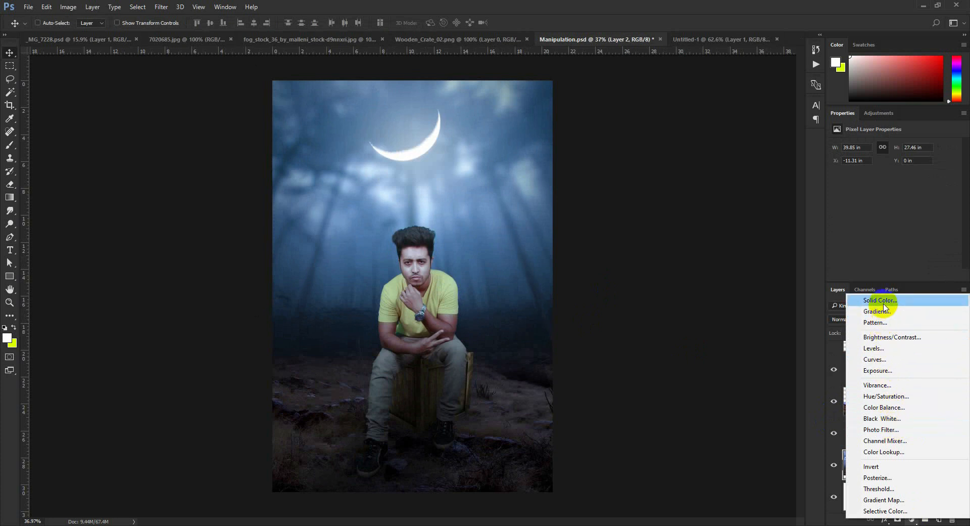
left_click(887, 337)
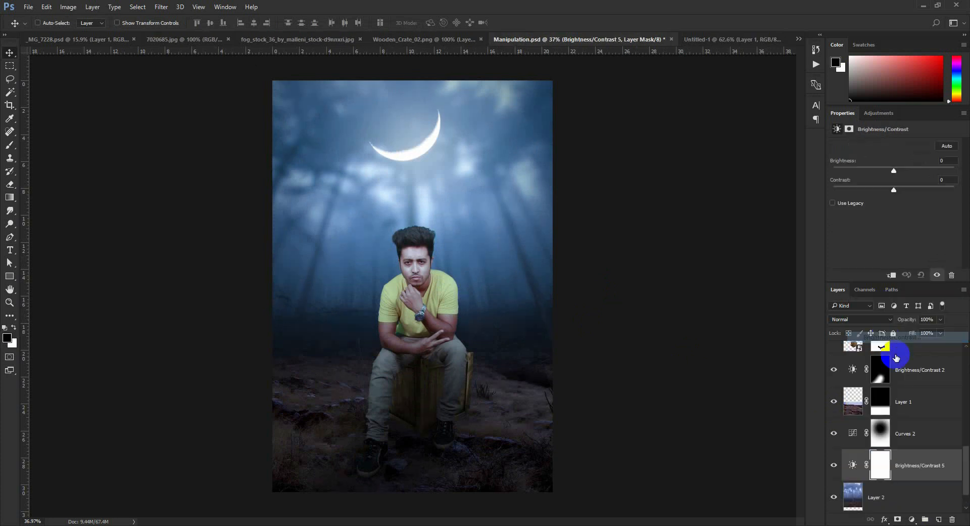
left_click_drag(892, 170, 840, 173)
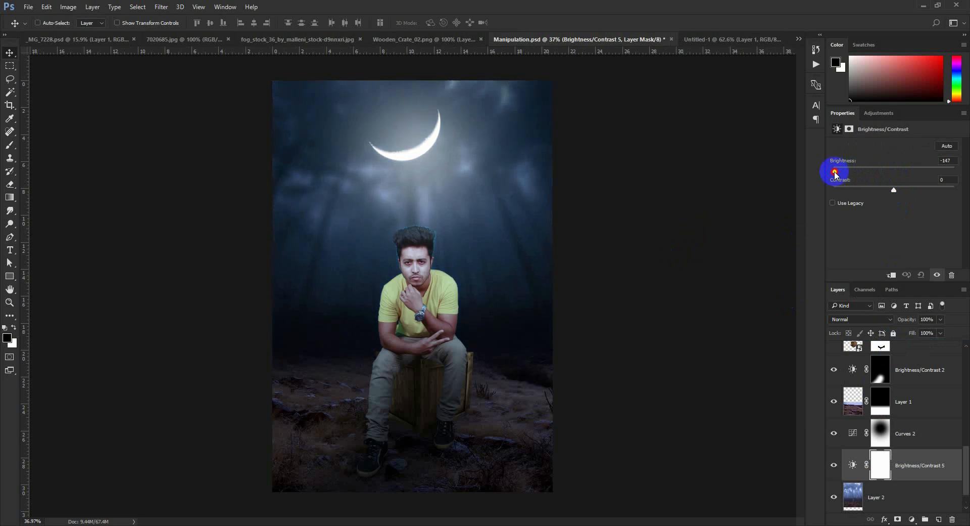
left_click_drag(894, 189, 819, 188)
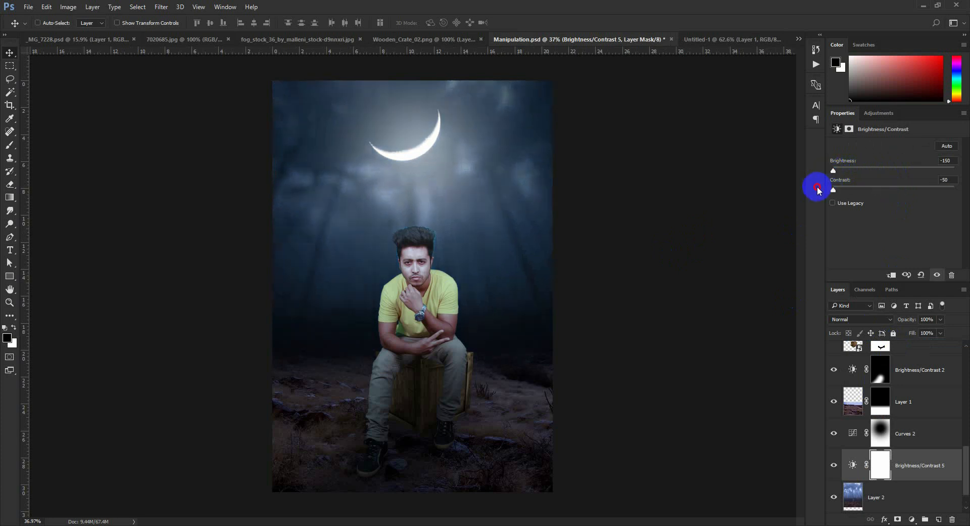
- Mask the new darkening away across the lower forest with a soft black 1600 px brush, and set the adjustment's opacity to 90%
left_click(9, 146)
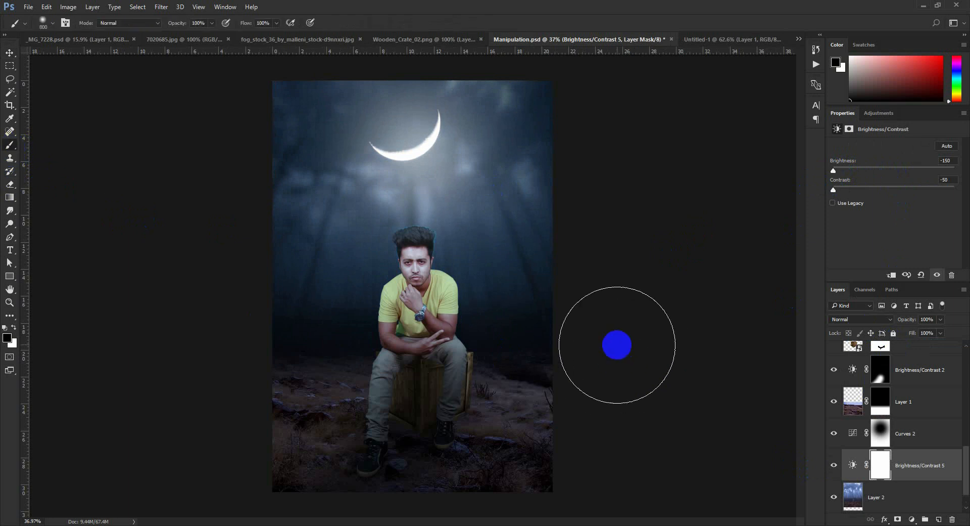
key("bracketright")
key("bracketright")
key("bracketright")
key("bracketright")
key("bracketright")
key("bracketright")
key("bracketright")
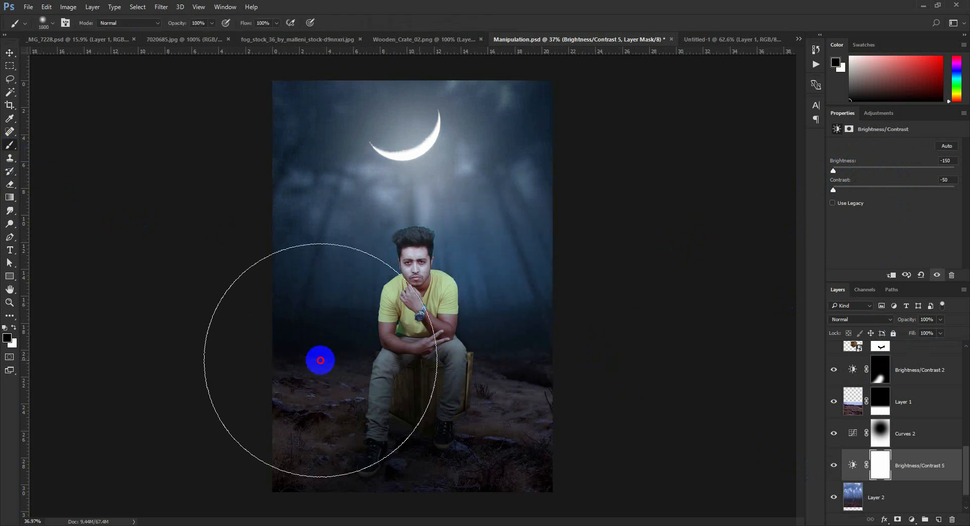
left_click_drag(123, 359, 202, 345)
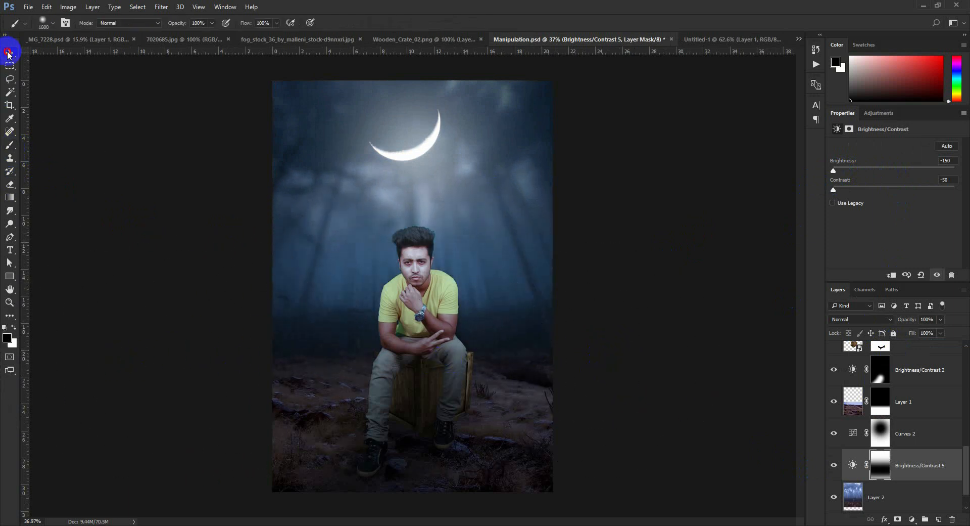
left_click(9, 53)
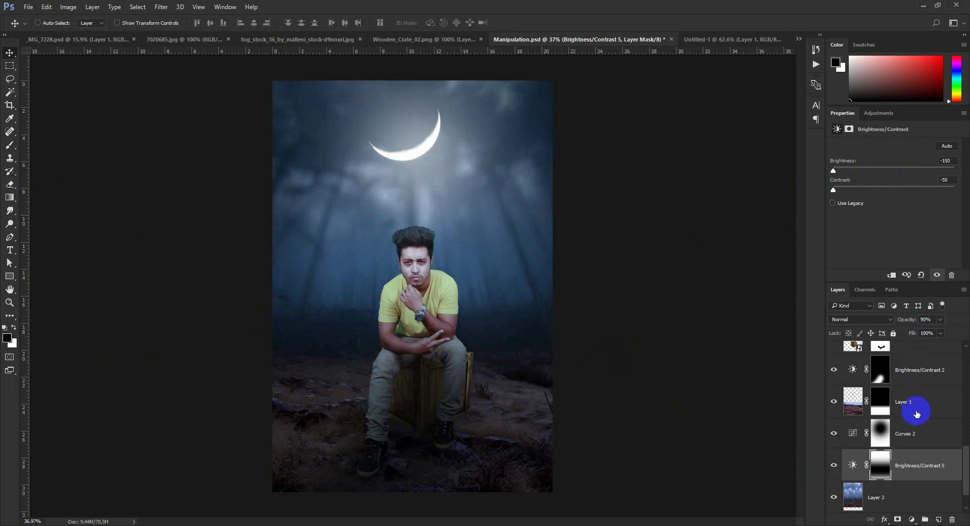
- Change the glow on Layer 7 to Screen at 56% opacity, and move the moon and glow layers slightly down together
scroll(918, 412, "up", 5)
left_click(909, 395)
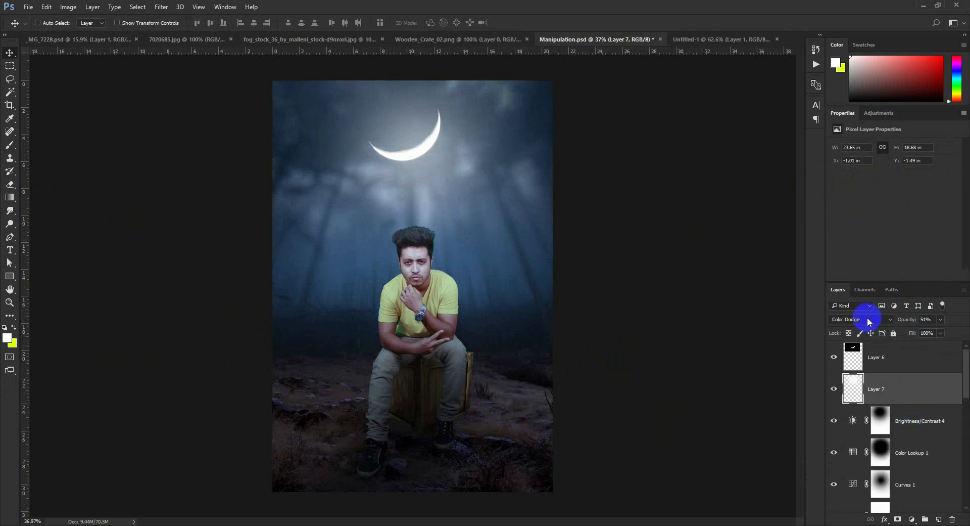
left_click(867, 320)
left_click(846, 387)
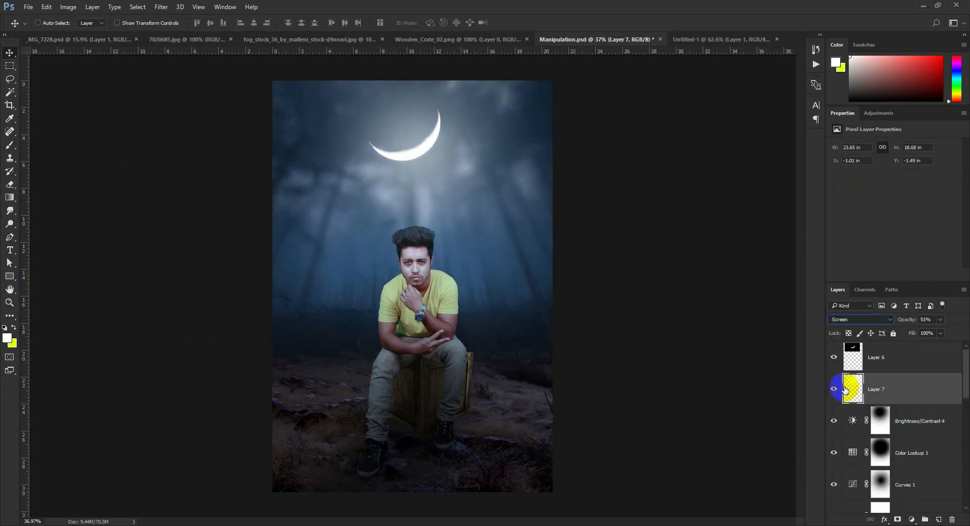
mouse_move(910, 321)
left_mouse_down()
mouse_move(897, 319)
mouse_move(928, 323)
mouse_move(918, 323)
left_mouse_up()
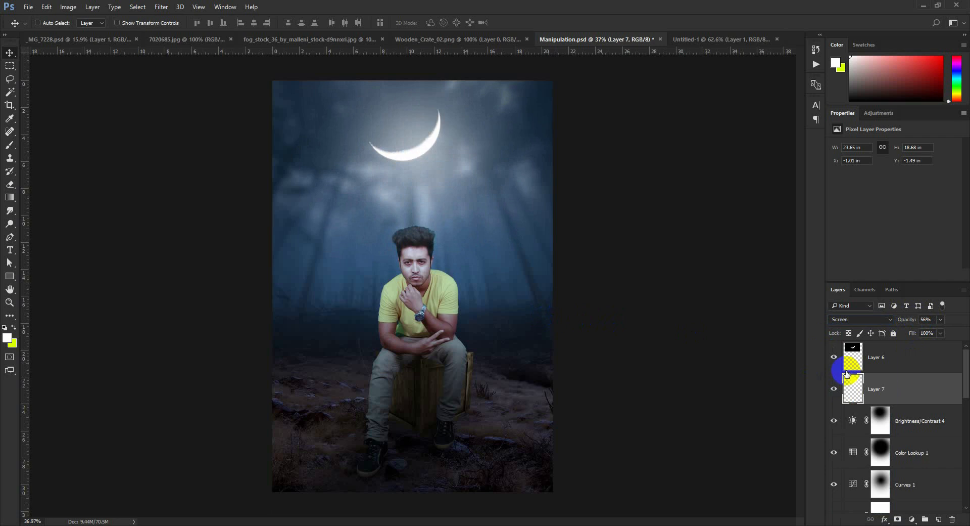
left_click(901, 354, "shift")
left_click_drag(561, 259, 563, 273)
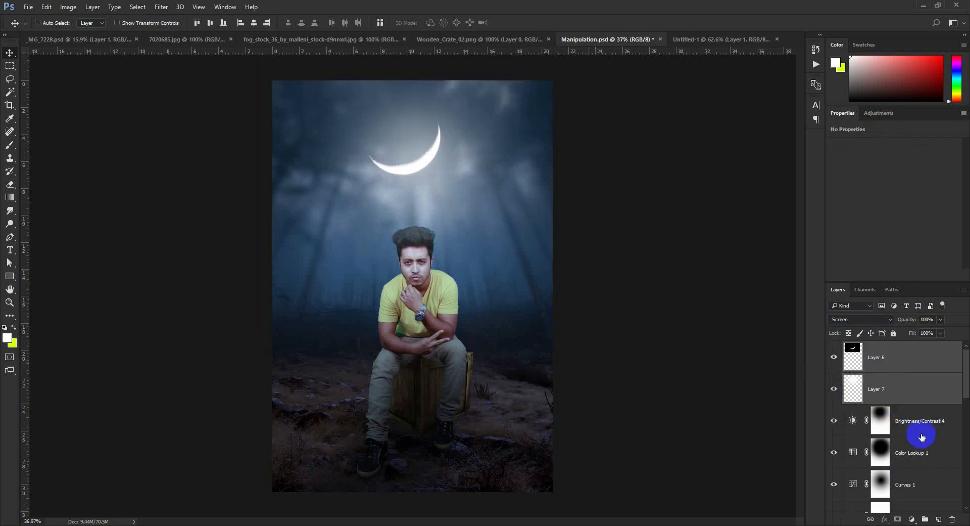
- Add a new layer clipped to the man's Layer 3, and sample the dark colour of his hair
scroll(921, 435, "down", 5)
left_click(920, 437)
left_click(939, 519)
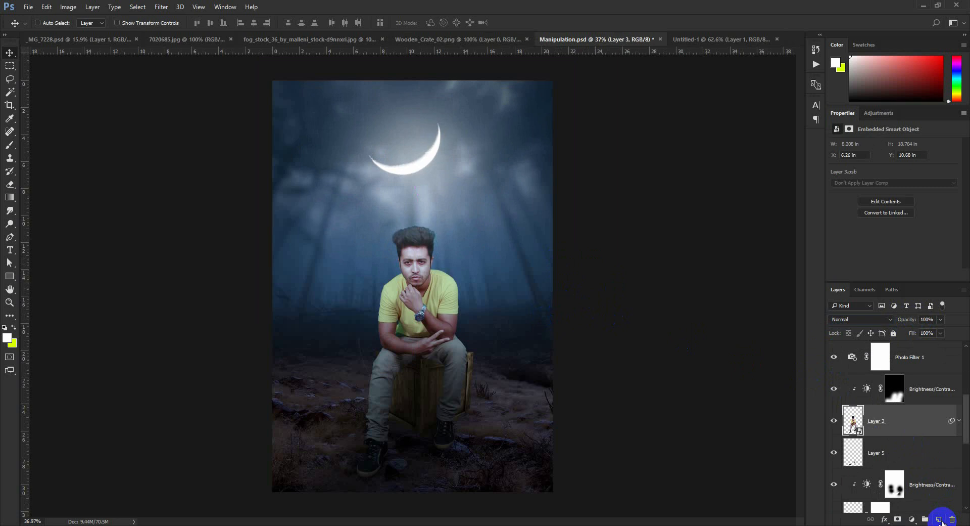
key("ctrl+plus")
scroll(447, 209, "up", 4)
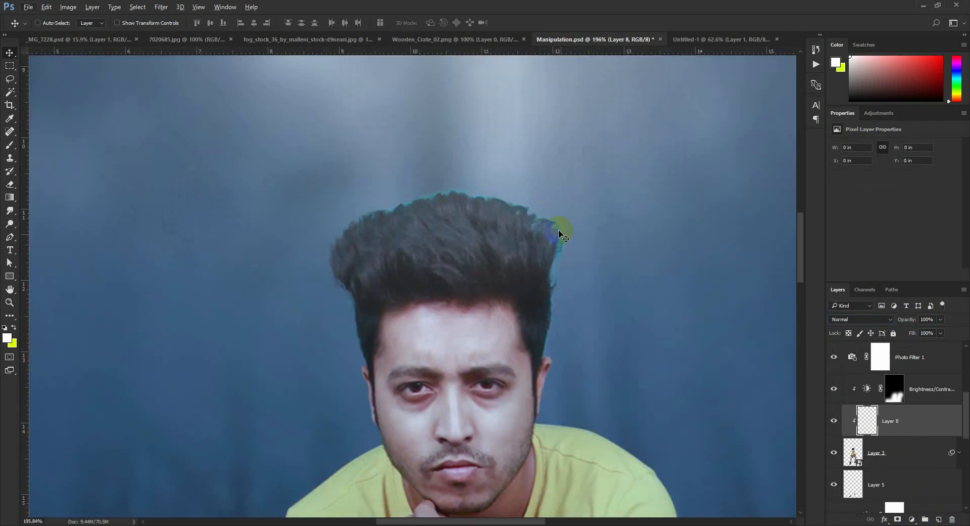
left_click(11, 159)
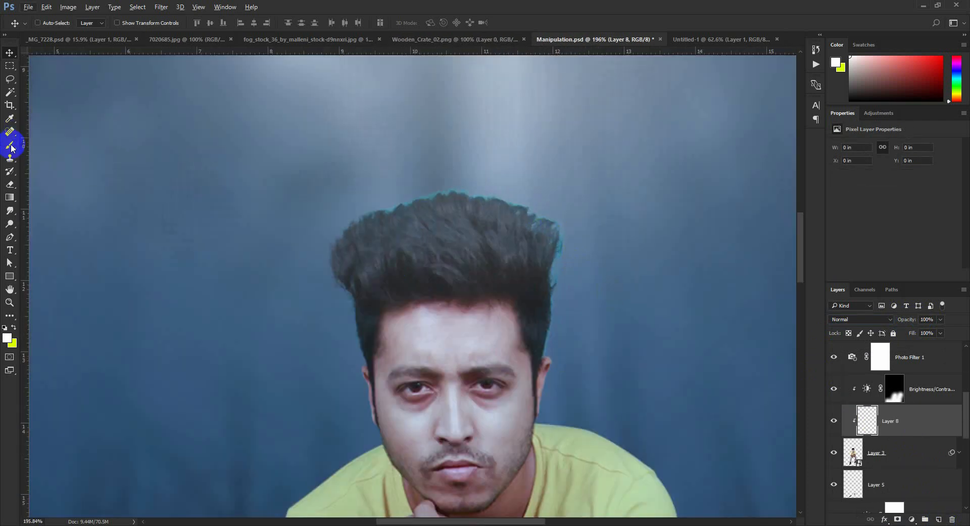
left_click(10, 118)
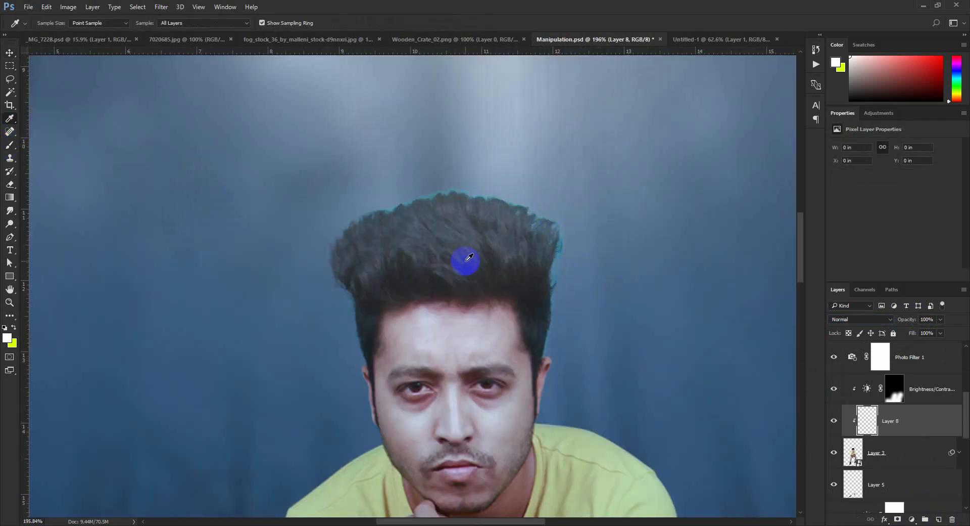
left_click(409, 266)
- Paint over the teal fringe around the man's hair edges on Layer 8 with a small soft brush at 20% opacity
left_click(10, 146)
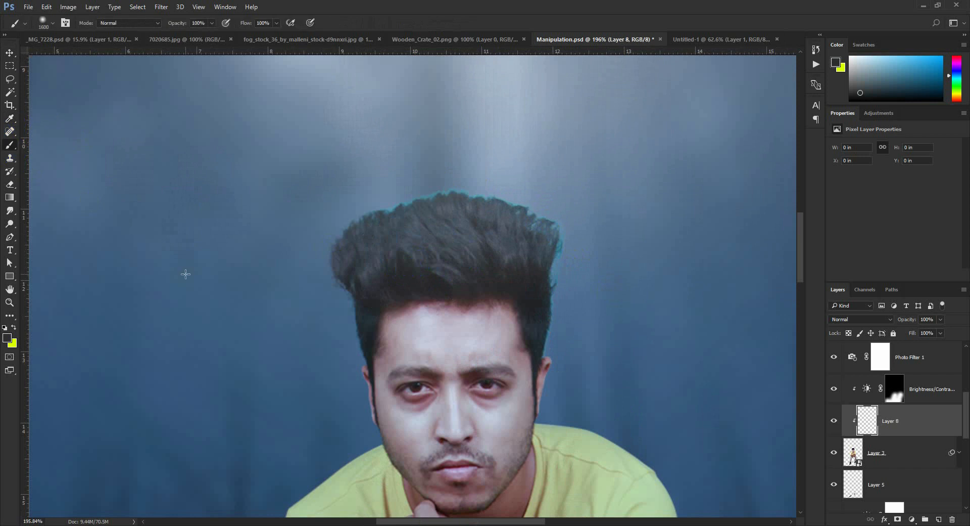
right_click(296, 274)
left_click(499, 4)
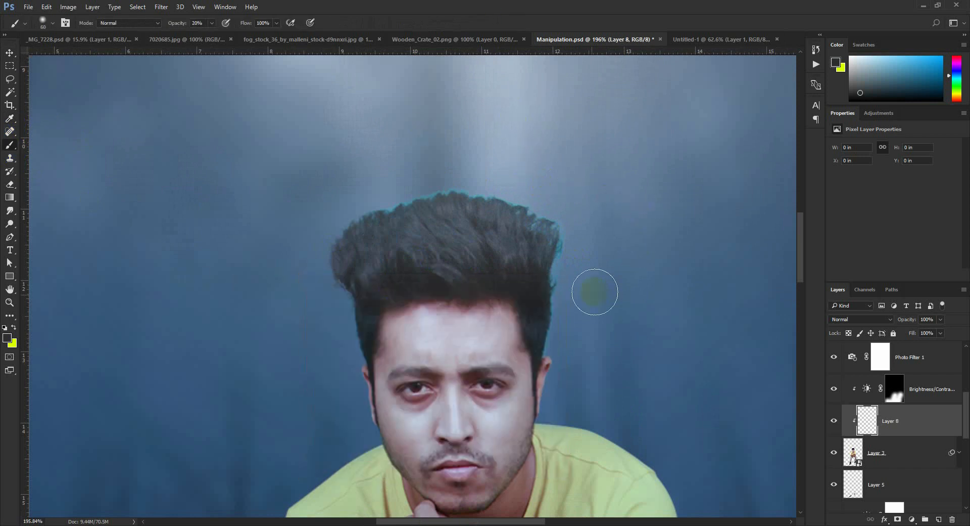
left_click_drag(561, 312, 559, 260)
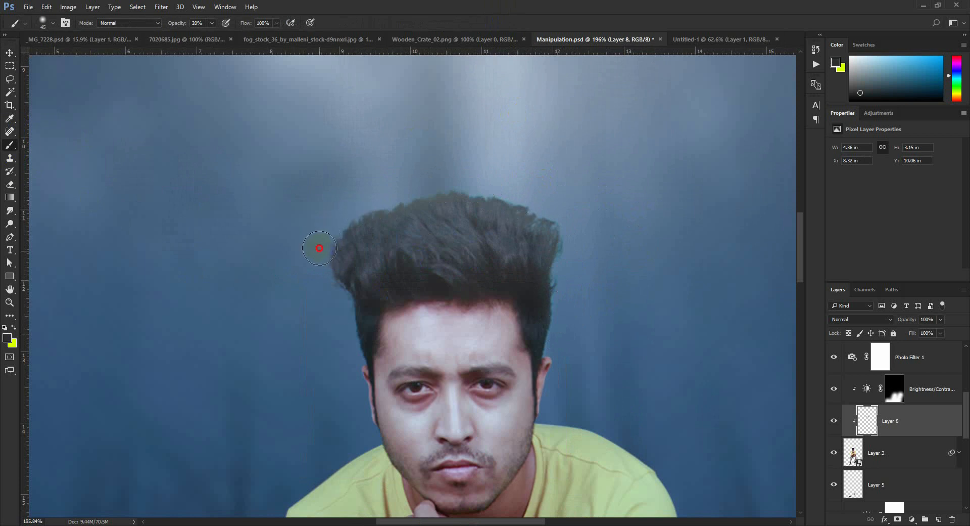
left_click_drag(319, 248, 346, 299)
mouse_move(531, 235)
left_mouse_down()
mouse_move(563, 258)
mouse_move(548, 289)
mouse_move(554, 318)
left_mouse_up()
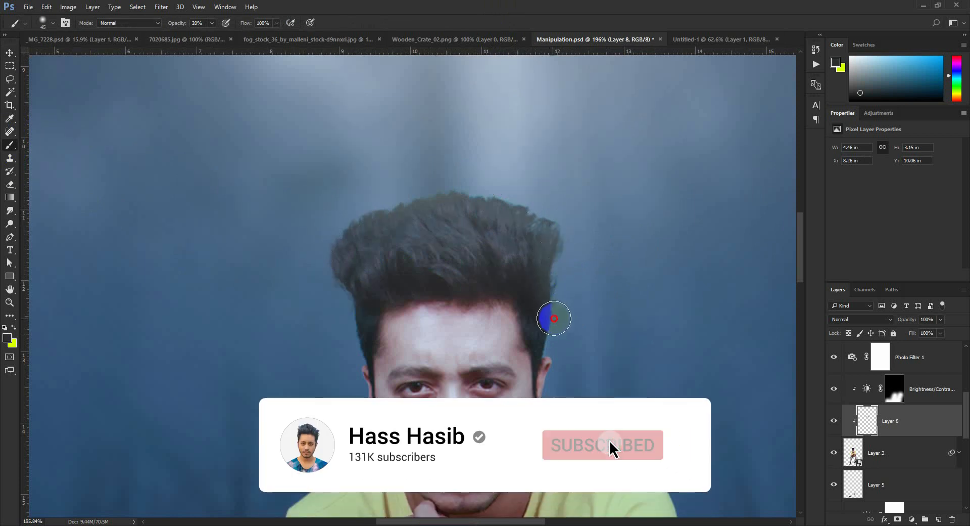
left_click_drag(539, 213, 480, 193)
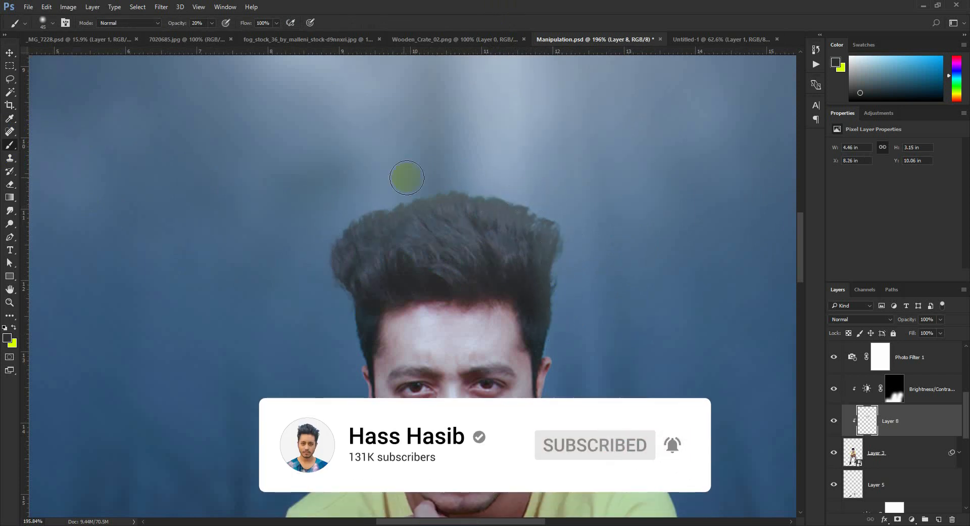
left_click(10, 52)
scroll(427, 219, "down", 5)
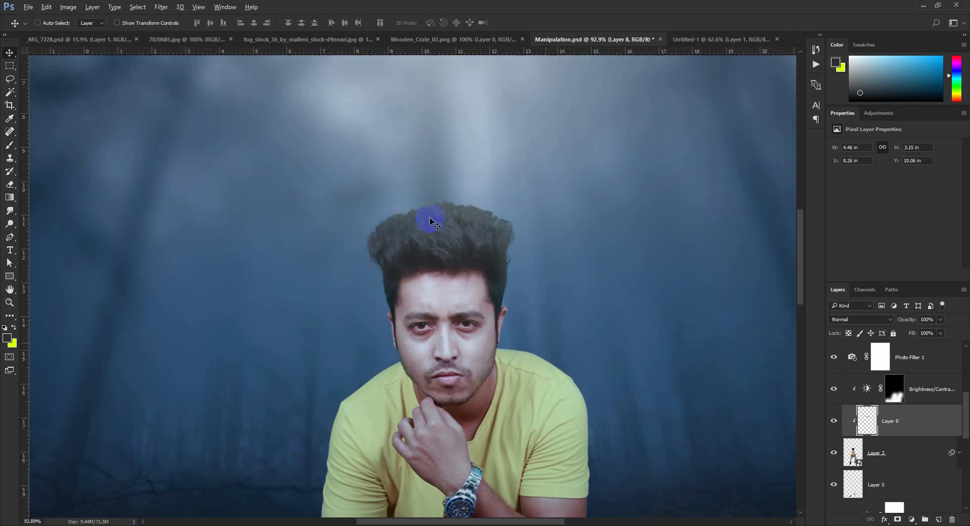
scroll(430, 221, "down", 3)
scroll(451, 249, "up", 2)
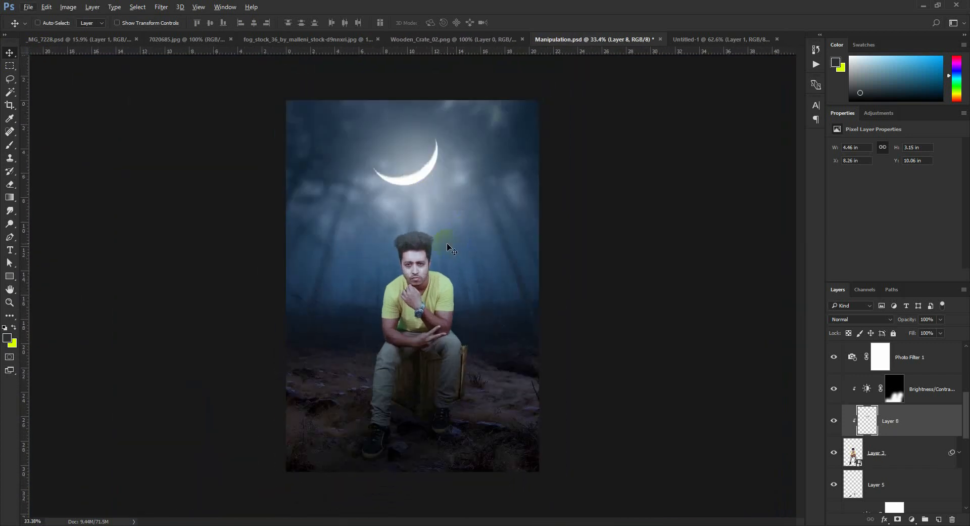
- Add a Color Lookup adjustment above Layer 6 with the 3DLUT file 2Strip.look
scroll(926, 424, "down", 3)
left_click(914, 363)
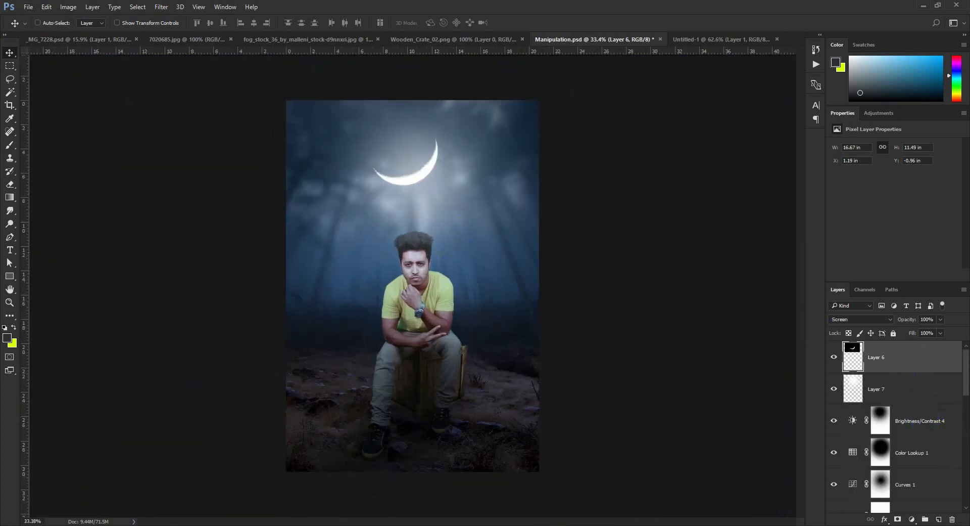
left_click(912, 519)
left_click(890, 451)
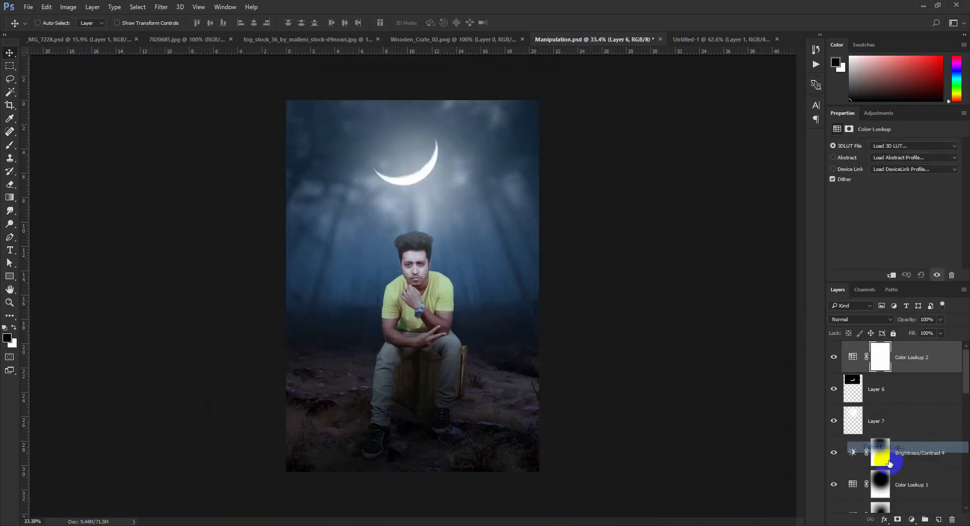
left_click(905, 147)
left_click(865, 192)
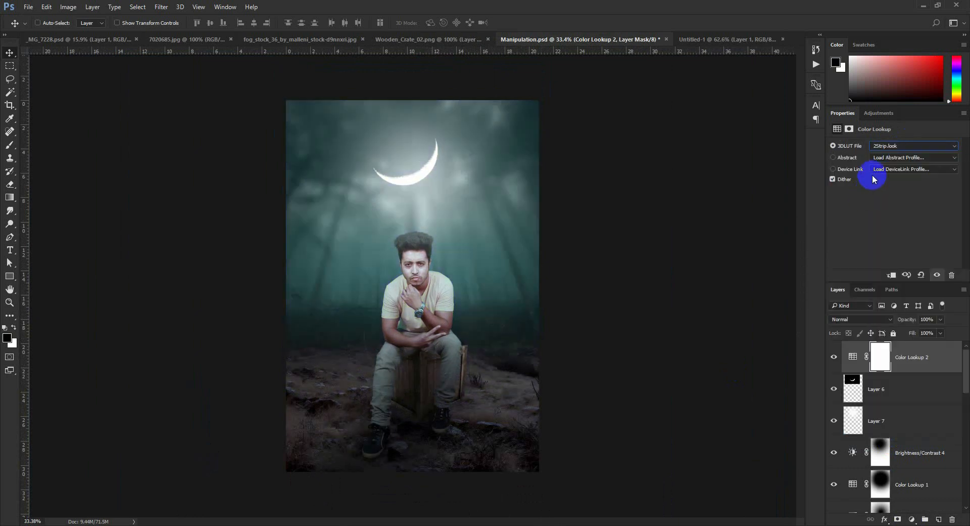
- Compare the 3DLUT presets on Color Lookup 2, choose HorrorBlue.3DL, and set the adjustment's opacity to 70%
key("Down")
key("Down")
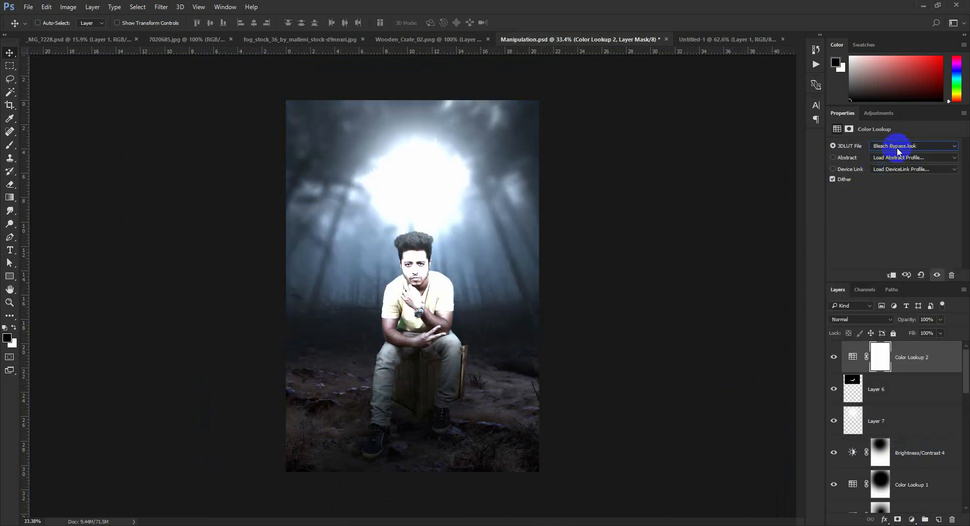
key("Down")
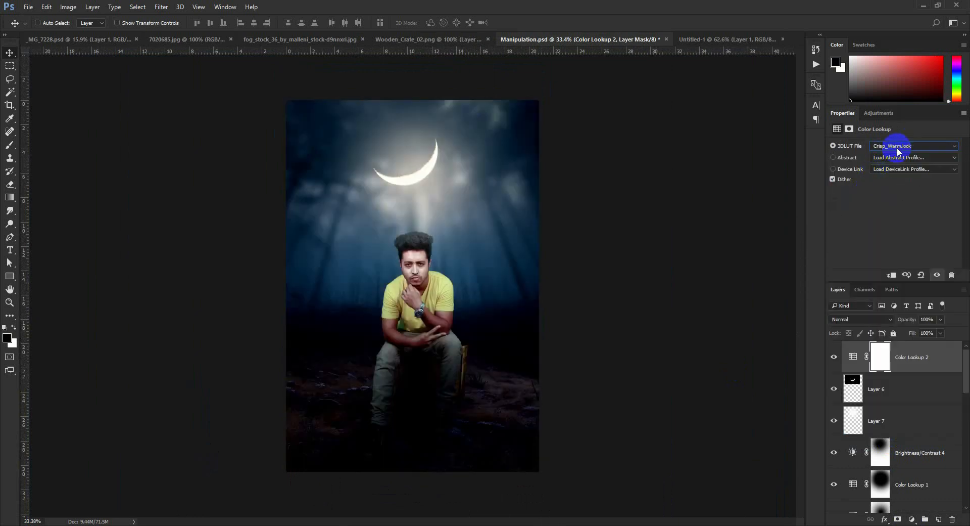
key("Down")
key("Down")
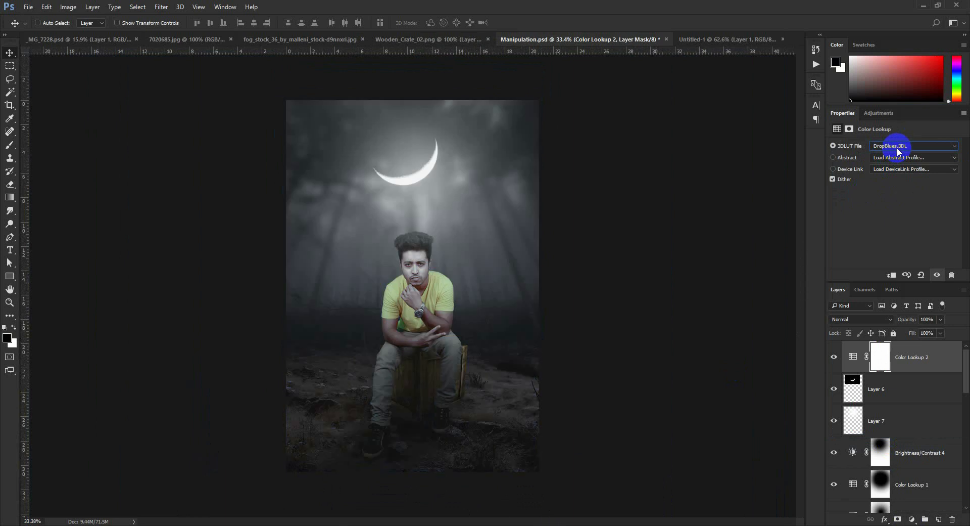
key("Down")
key("Down")
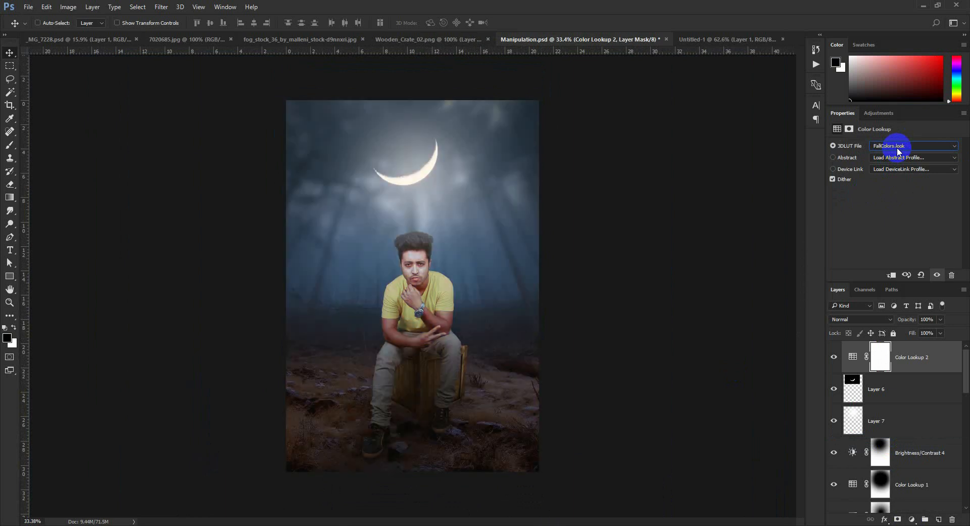
key("Down")
key("Down")
key("Down")
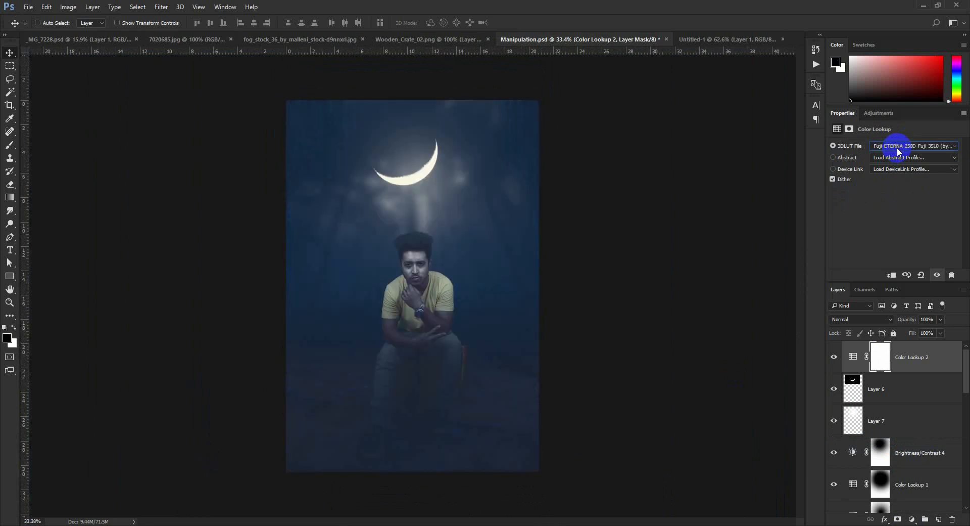
key("Down")
key("Down")
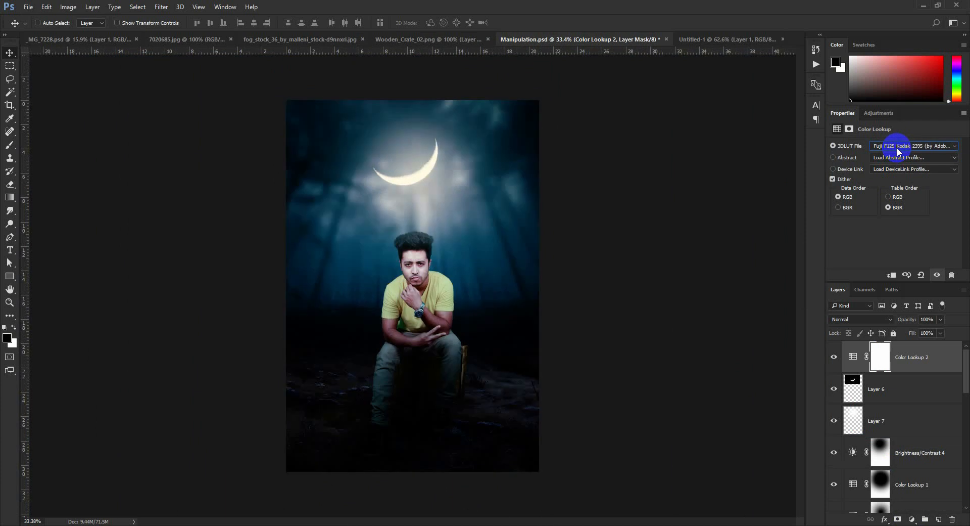
key("Down")
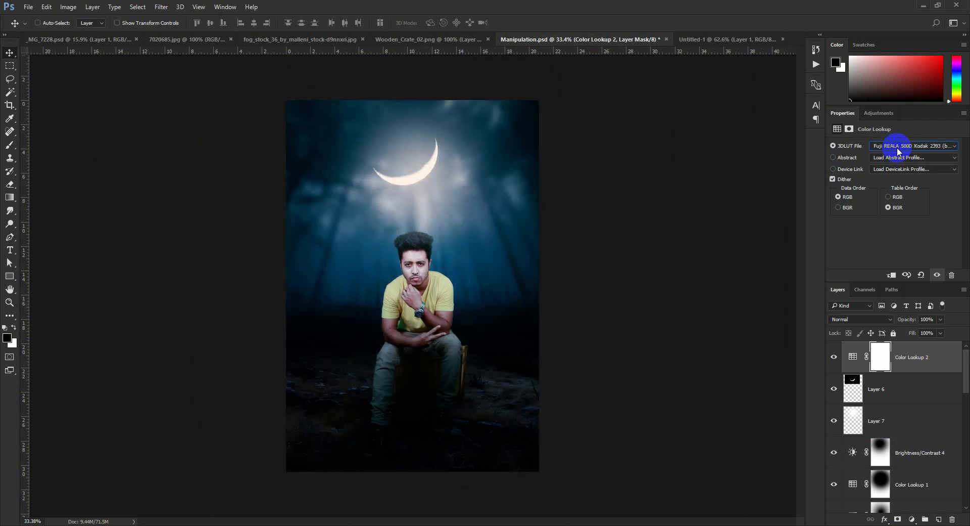
key("Down")
key("Down")
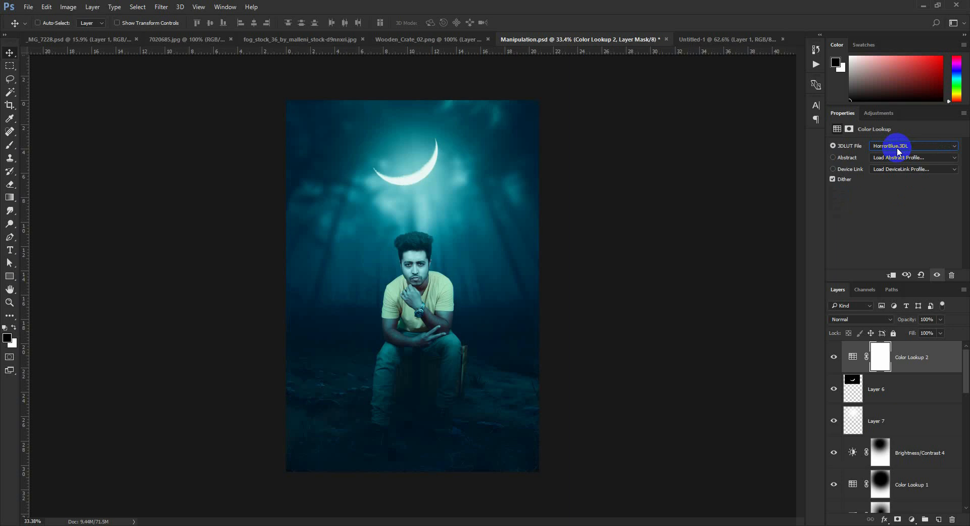
key("Down")
key("Up")
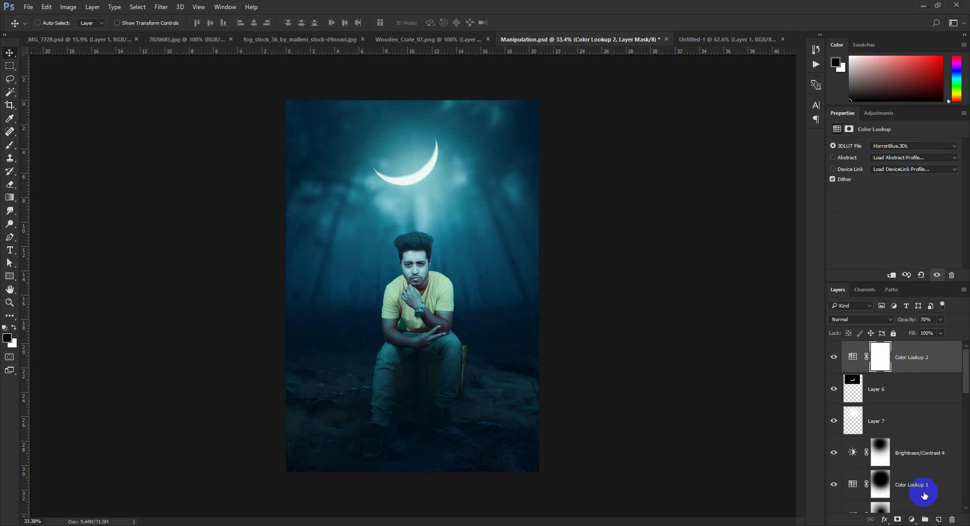
- Add a new layer on top and fill it with the merged RGB image using Apply Image, Multiply at 100%
left_click(939, 519)
left_click(69, 6)
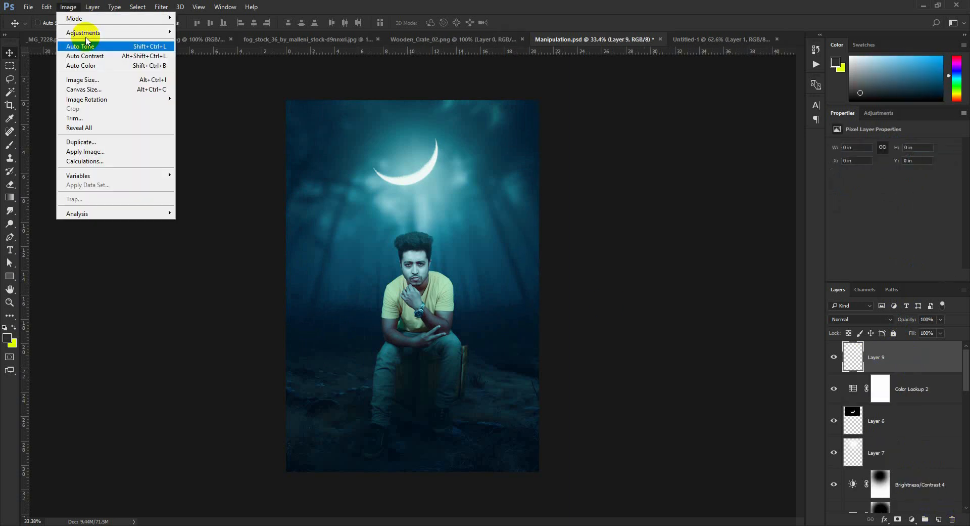
left_click(101, 152)
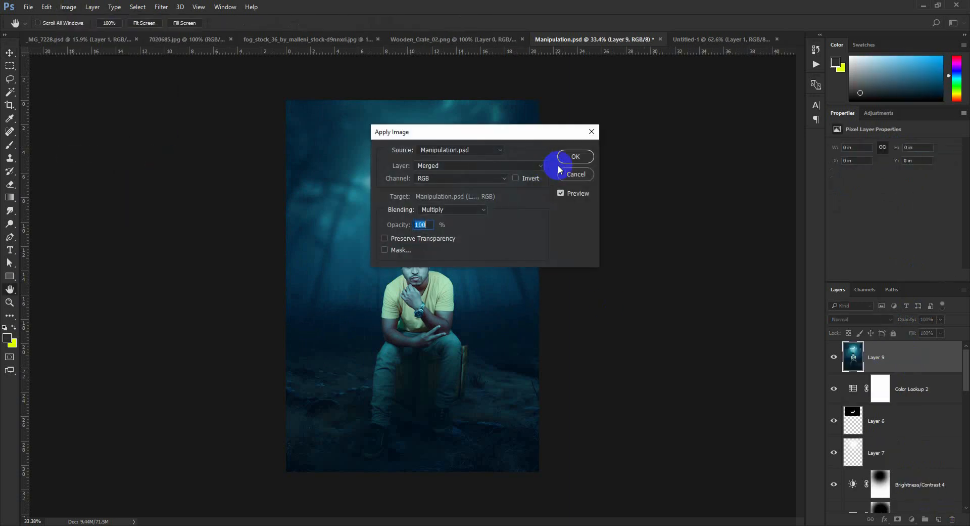
left_click(571, 157)
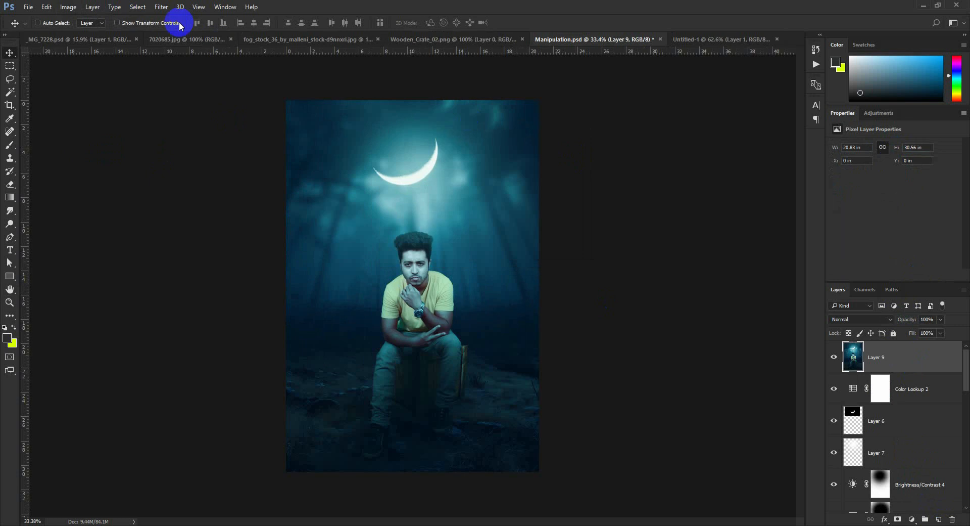
- Start a Camera Raw Filter on Layer 9 with Dehaze +30, Clarity +42, Vibrance +22, Temperature +3 and Tint -7
left_click(161, 7)
left_click(187, 65)
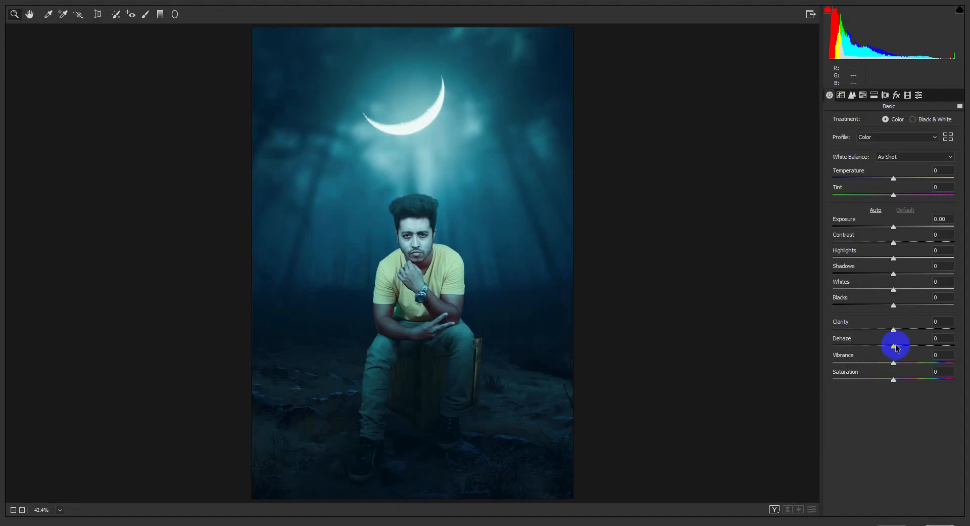
left_click_drag(895, 346, 910, 329)
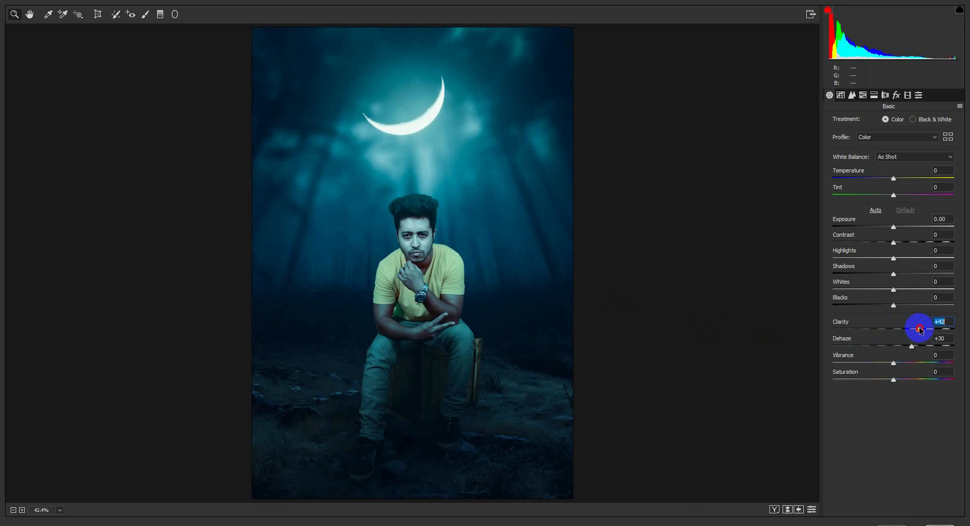
mouse_move(902, 362)
left_mouse_down()
mouse_move(919, 363)
mouse_move(906, 363)
left_mouse_up()
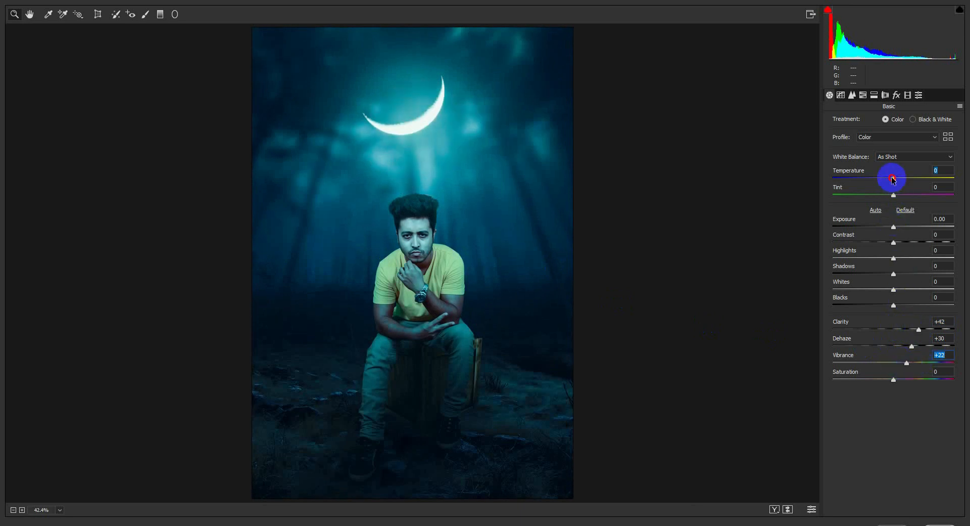
mouse_move(892, 178)
left_mouse_down()
mouse_move(883, 179)
mouse_move(887, 199)
mouse_move(914, 196)
mouse_move(892, 197)
mouse_move(895, 181)
left_mouse_up()
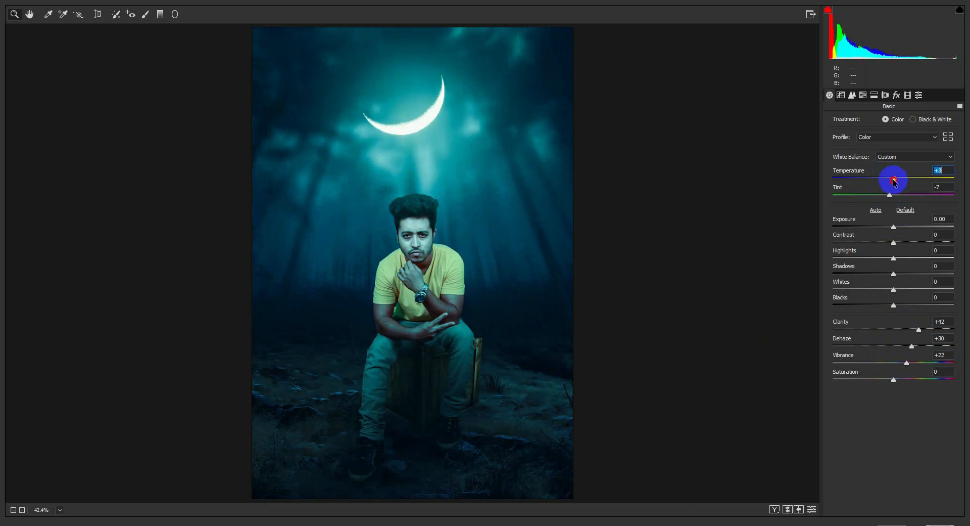
- Set the Camera Raw tones to Highlights +52, Contrast +22, Shadows +10, Whites +29 and Blacks -3
left_click_drag(893, 258, 934, 255)
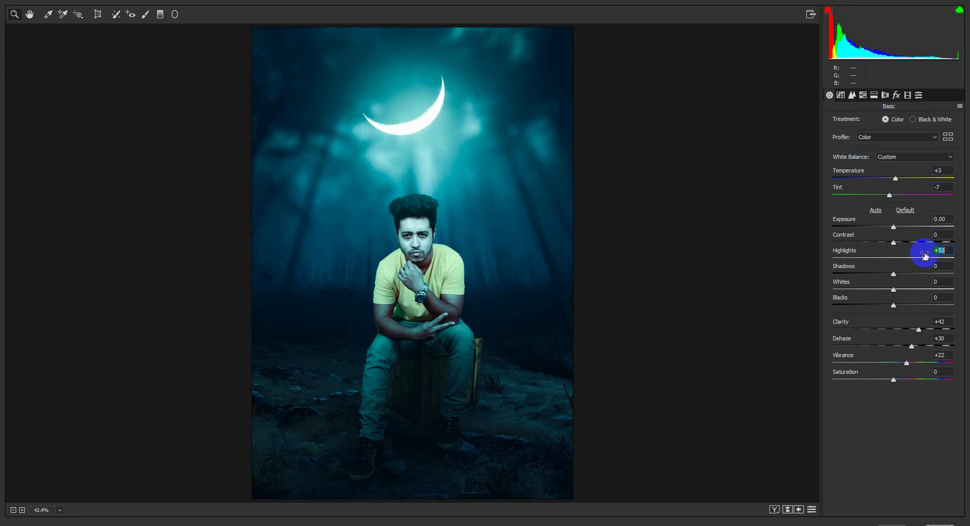
left_click_drag(895, 242, 908, 244)
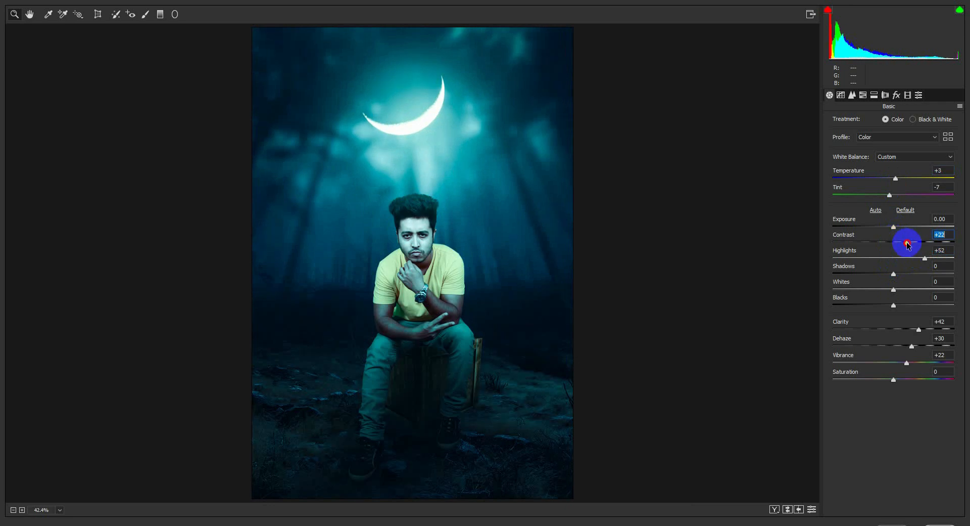
left_click_drag(894, 276, 891, 304)
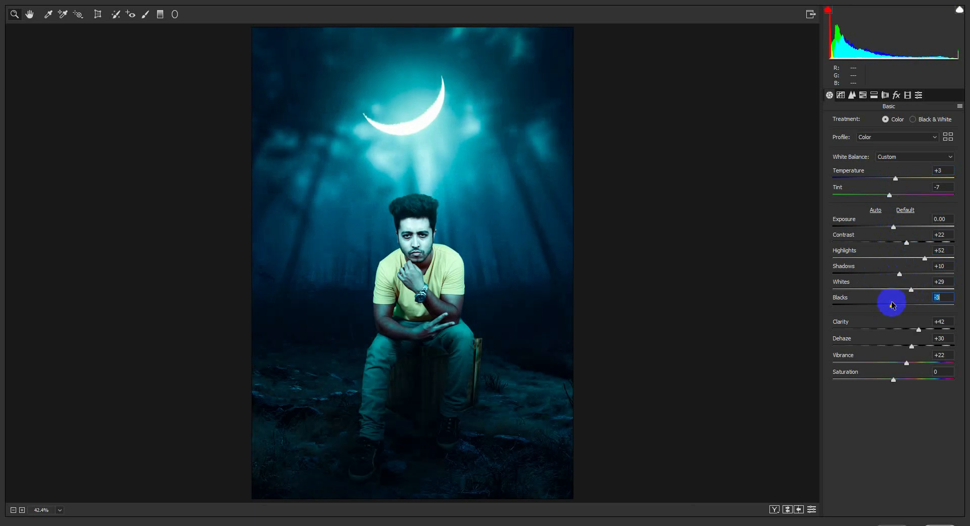
- Reduce Contrast to +4, Clarity to +22 and Dehaze to +21, and apply the Camera Raw Filter
left_click_drag(908, 244, 896, 243)
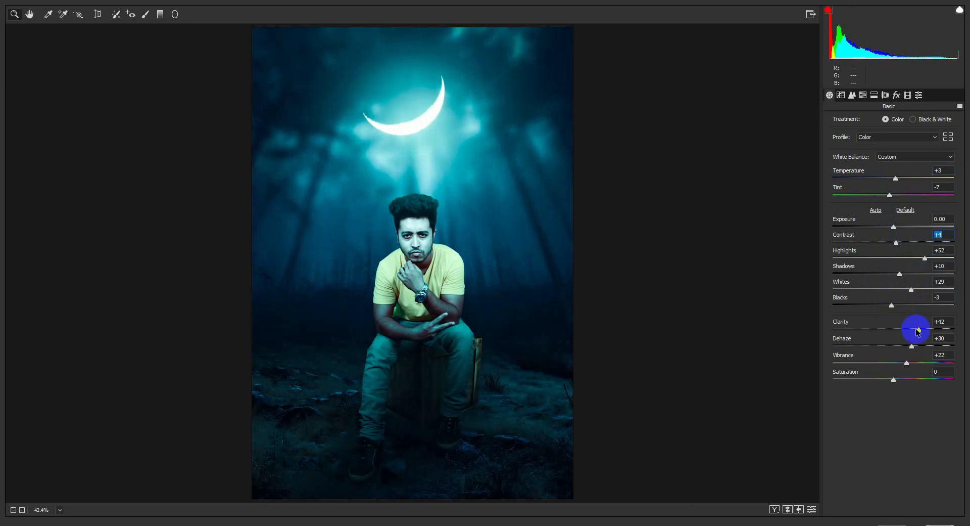
mouse_move(918, 332)
left_mouse_down()
mouse_move(905, 331)
mouse_move(906, 345)
left_mouse_up()
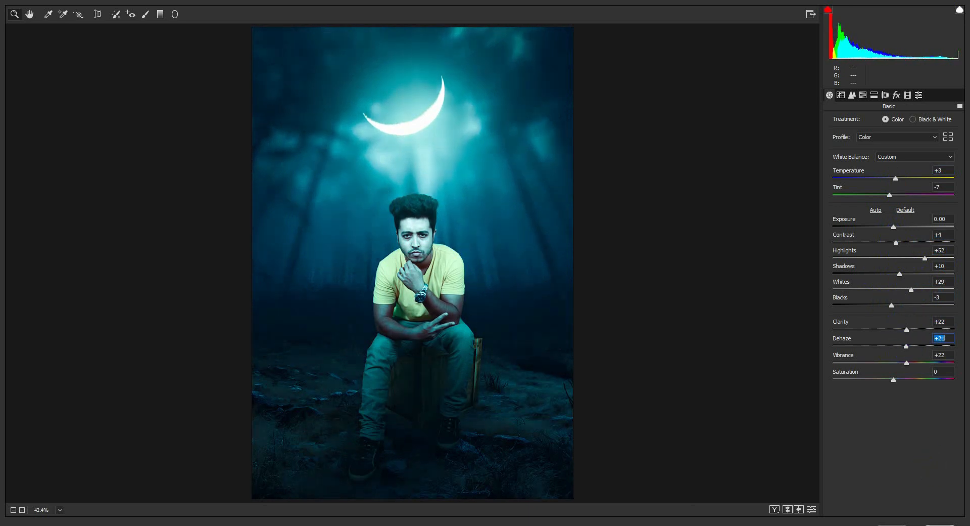
left_click(940, 525)
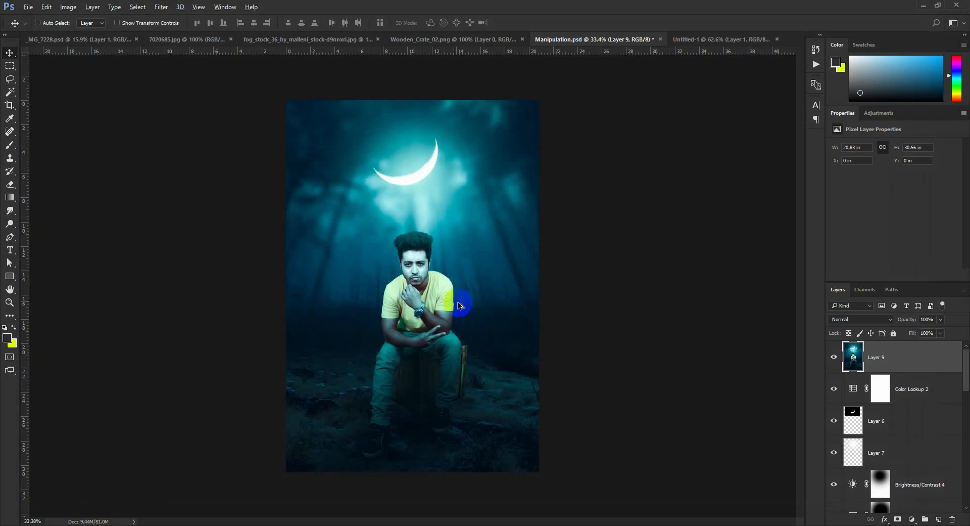
scroll(447, 300, "up", 1)
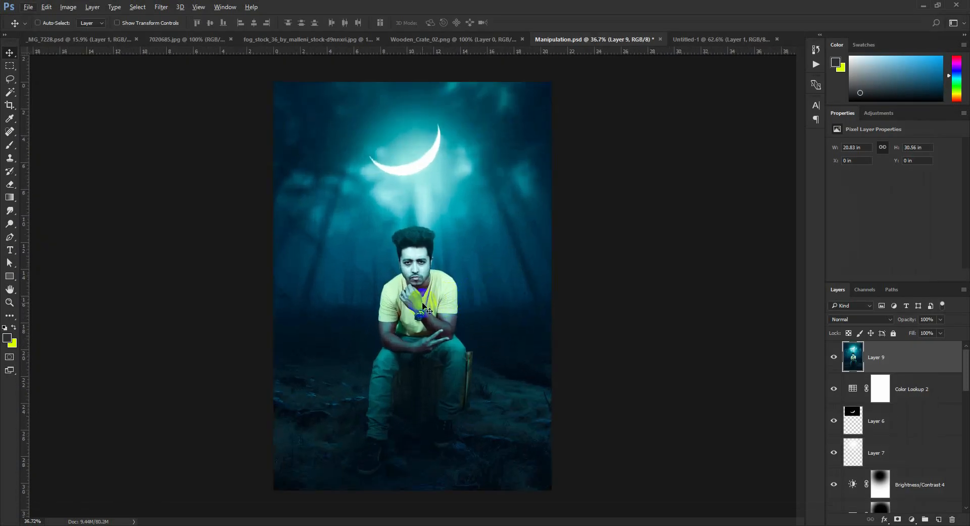